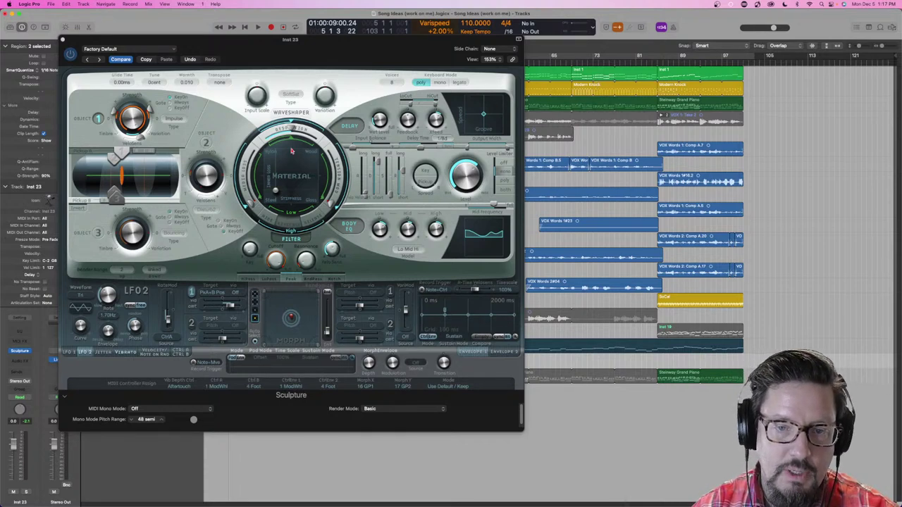
Hide the Material key scaling controls and set Sculpture's render mode to High Definition
left_click(270, 218)
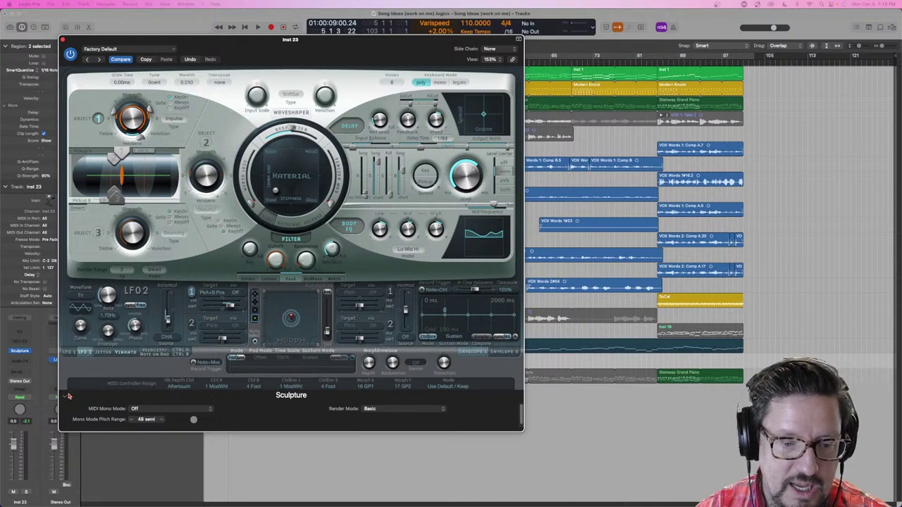
left_click(370, 408)
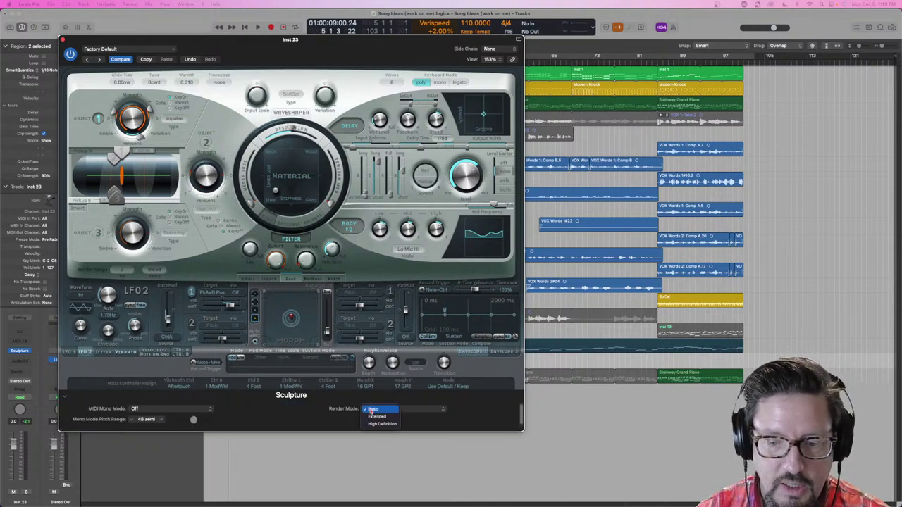
left_click(383, 424)
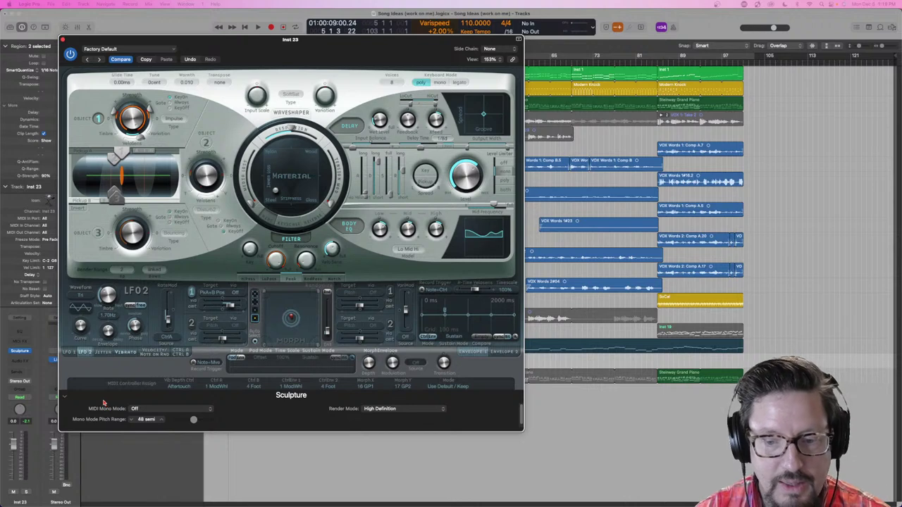
left_click(374, 409)
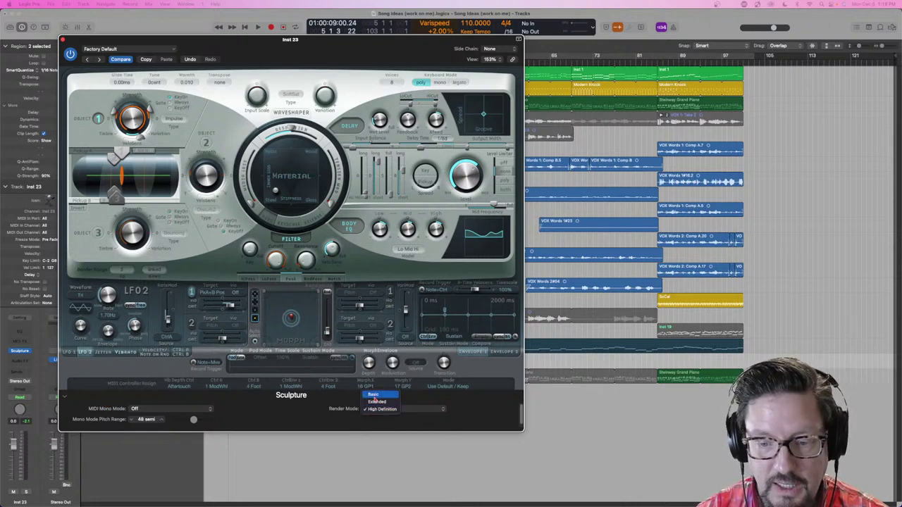
left_click(375, 409)
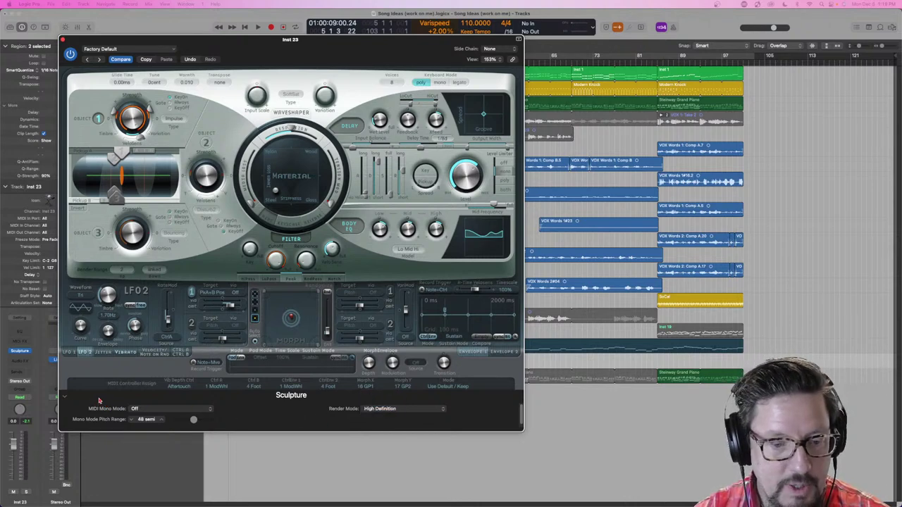
Collapse and reopen Sculpture's extended parameters, and switch the render mode to Basic and back to High Definition
left_click(66, 398)
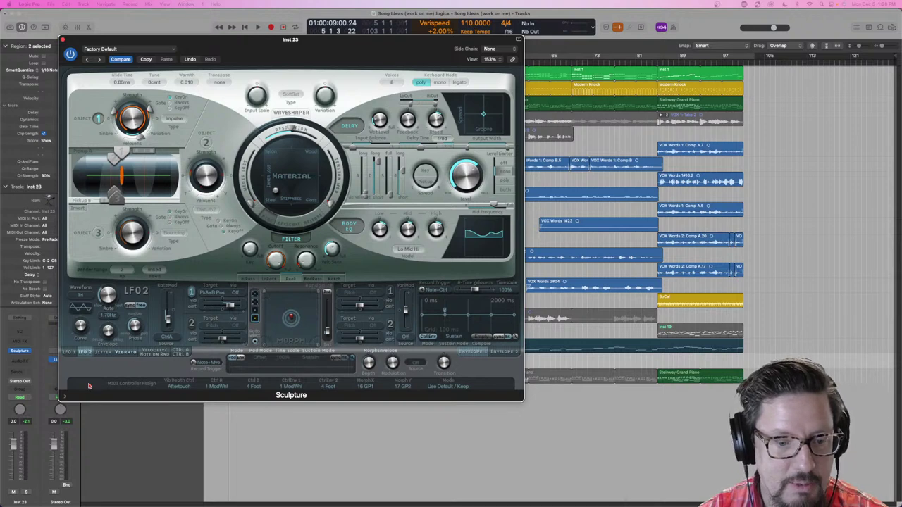
left_click(66, 399)
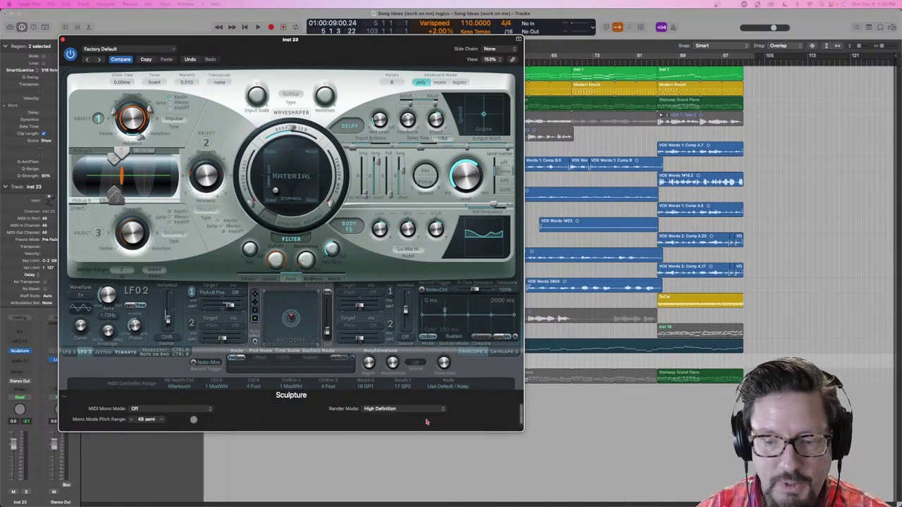
left_click(399, 410)
left_click(383, 394)
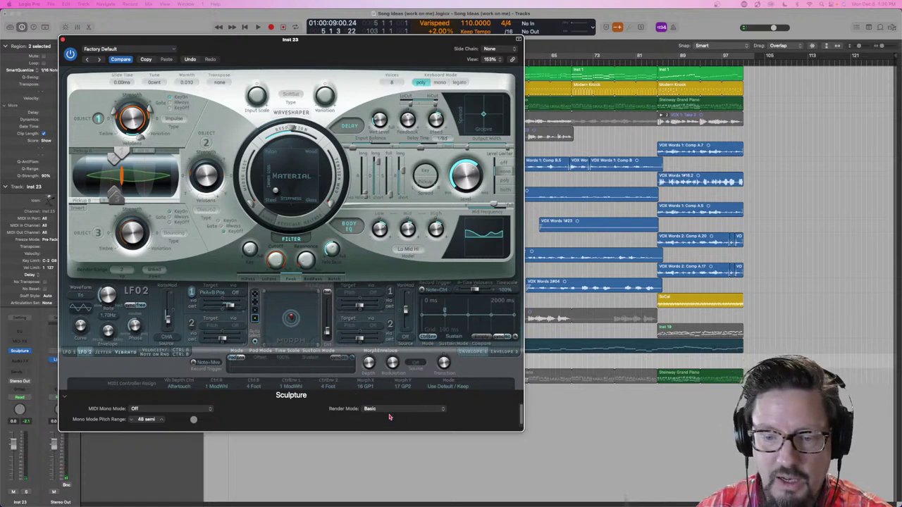
left_click(385, 411)
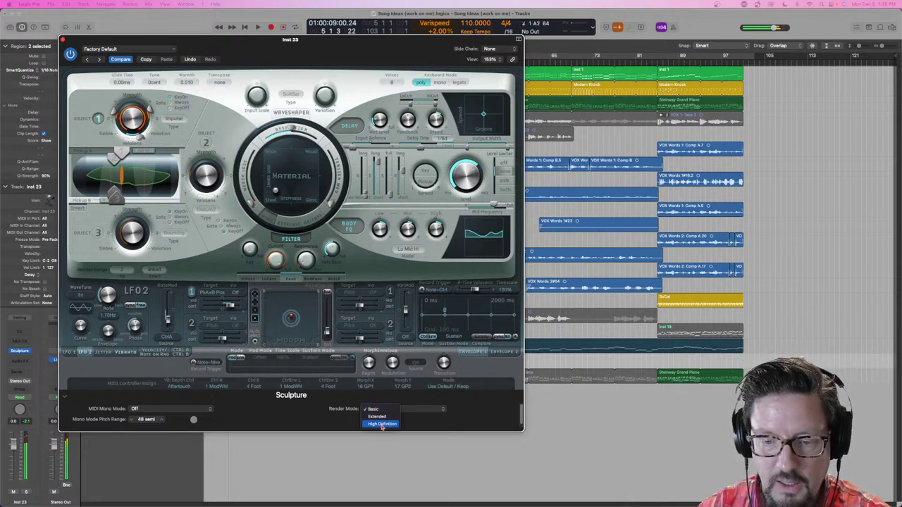
left_click(382, 425)
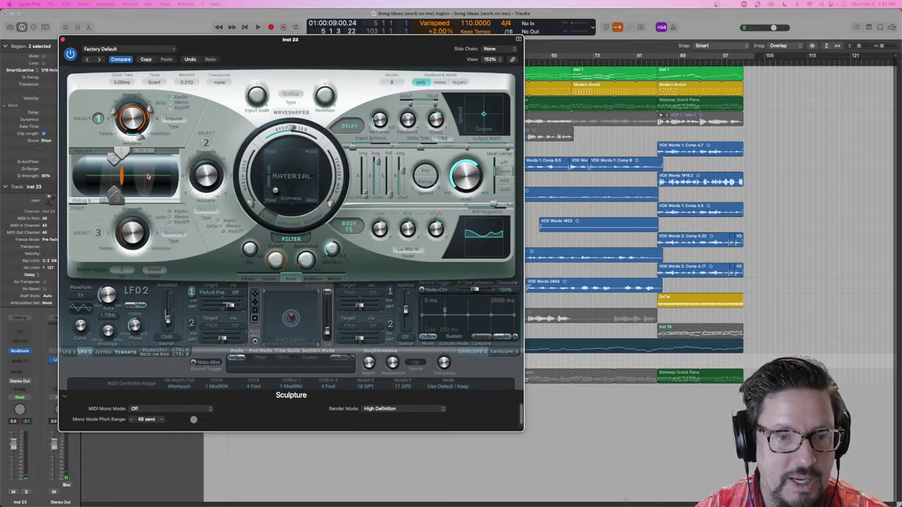
Check the options of the vibrating string display and collapse Sculpture's extended parameters
right_click(149, 177)
left_click(161, 185)
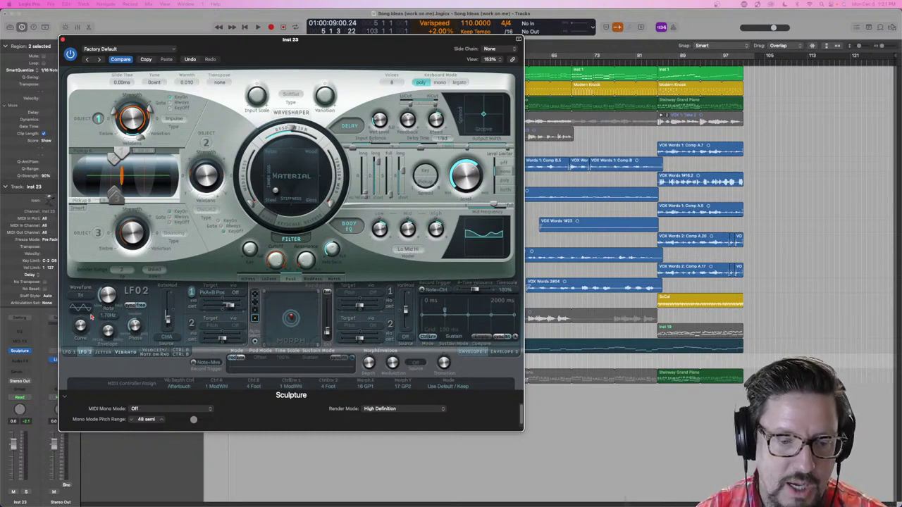
left_click(65, 399)
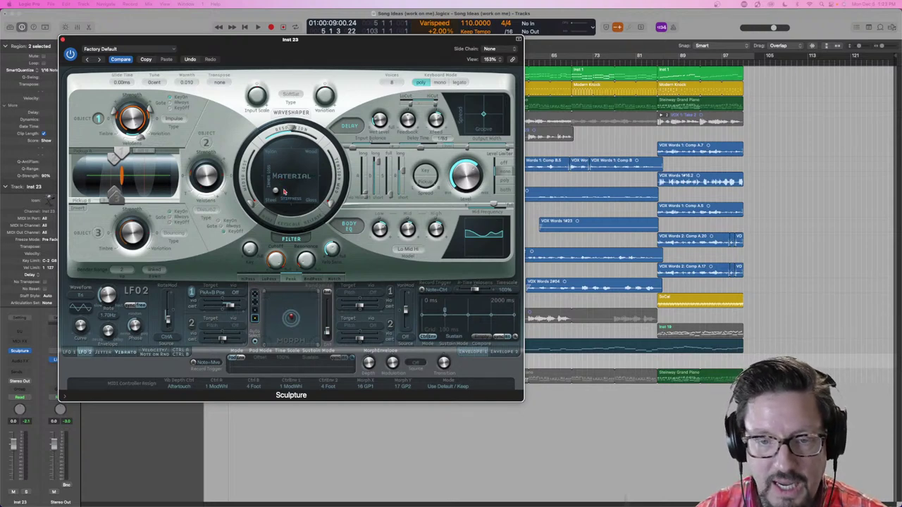
Move the Material ball into the Nylon corner and turn off the Delay, Body EQ and Filter sections
mouse_move(276, 192)
left_mouse_down()
mouse_move(265, 210)
mouse_move(290, 210)
mouse_move(259, 212)
mouse_move(263, 149)
mouse_move(265, 202)
mouse_move(265, 180)
mouse_move(319, 184)
mouse_move(256, 189)
mouse_move(249, 211)
mouse_move(245, 138)
mouse_move(265, 194)
mouse_move(303, 163)
mouse_move(278, 166)
mouse_move(267, 151)
mouse_move(317, 153)
mouse_move(281, 173)
mouse_move(246, 139)
mouse_move(263, 148)
left_mouse_up()
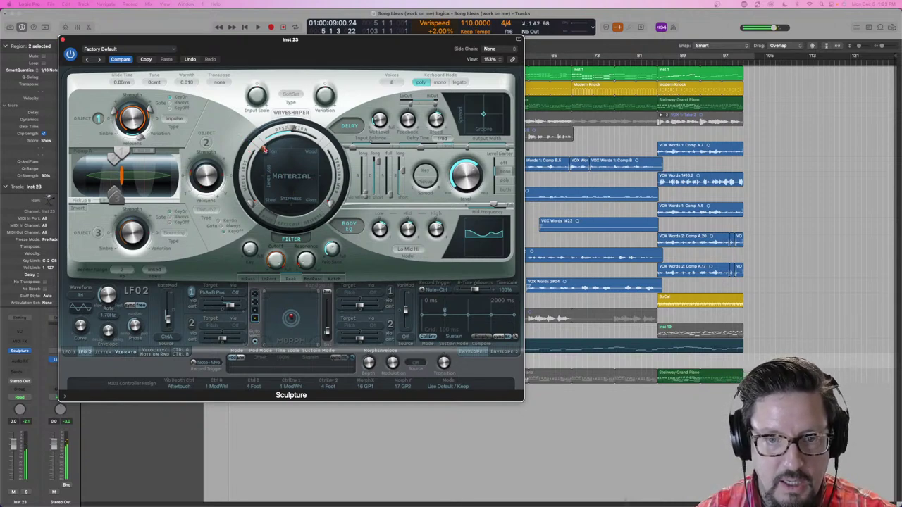
left_click(350, 126)
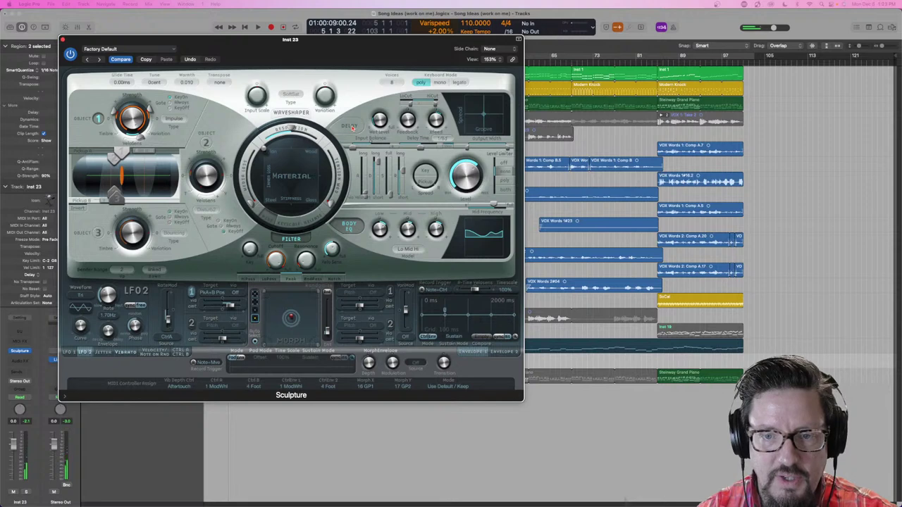
left_click(349, 225)
left_click(296, 240)
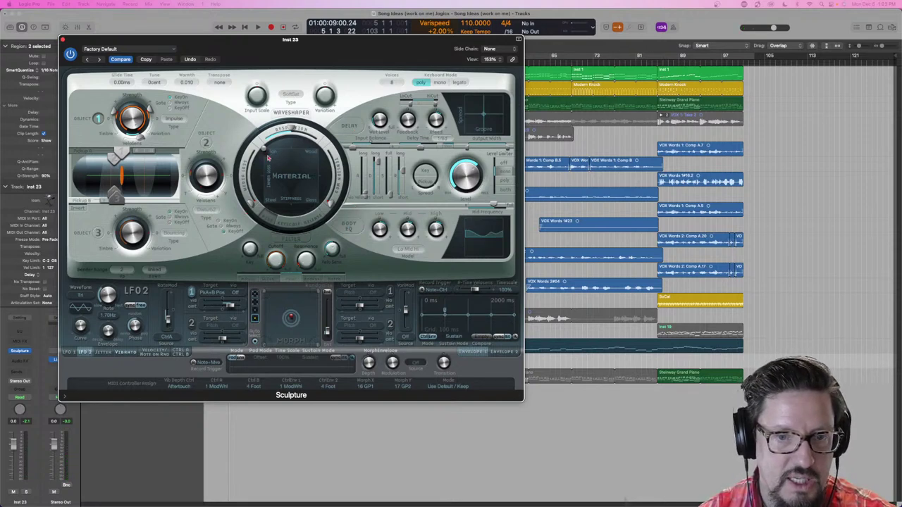
Move the Material ball to the Steel corner and back to the Nylon corner
left_click_drag(264, 150, 255, 217)
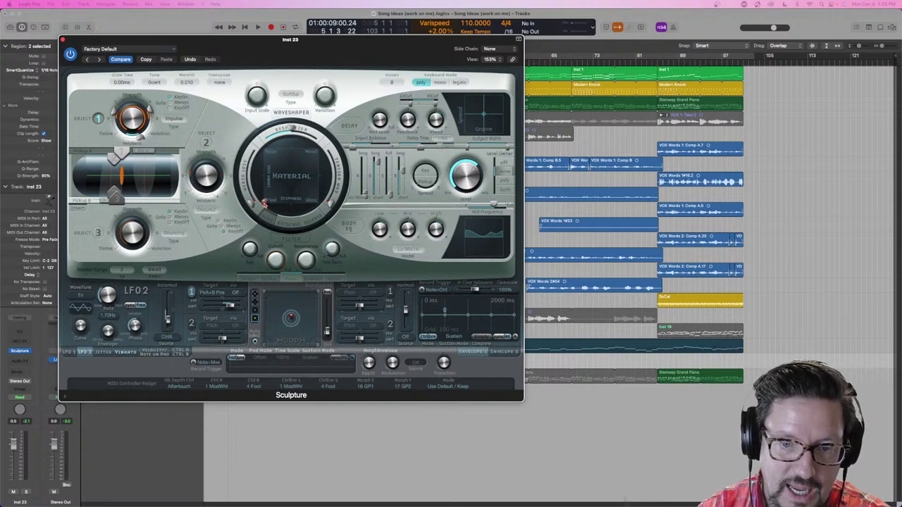
left_click_drag(263, 204, 259, 158)
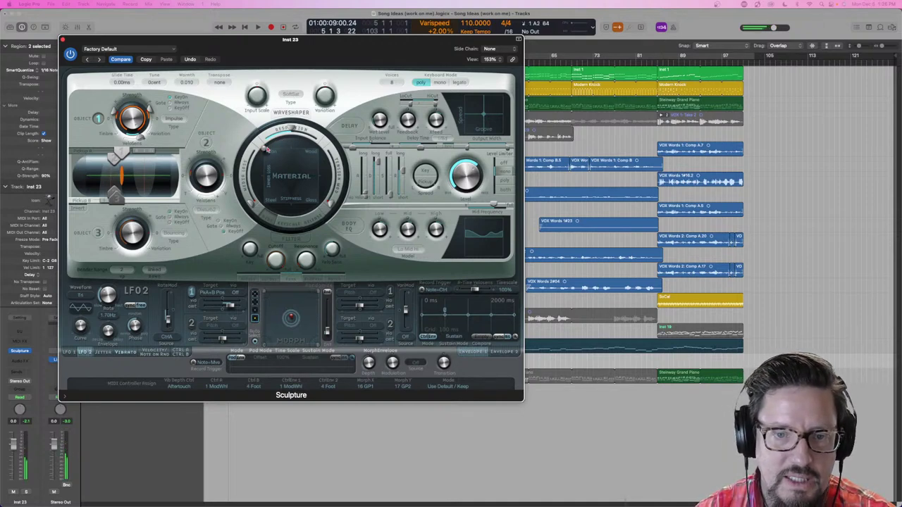
Sweep the string's Resolution to its maximum and its minimum, and return it to the middle
left_click_drag(263, 150, 332, 143)
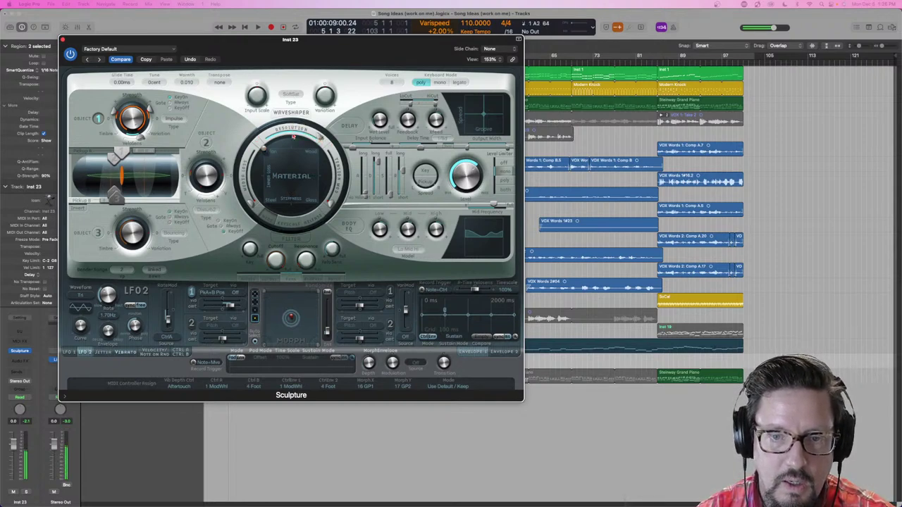
left_click_drag(321, 138, 261, 145)
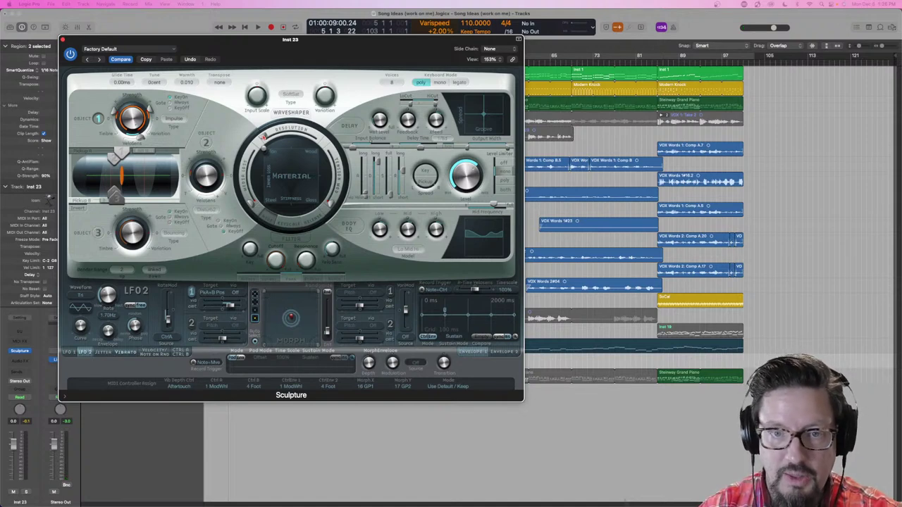
mouse_move(264, 136)
left_mouse_down()
mouse_move(308, 129)
mouse_move(320, 140)
mouse_move(292, 131)
mouse_move(320, 144)
mouse_move(290, 129)
left_mouse_up()
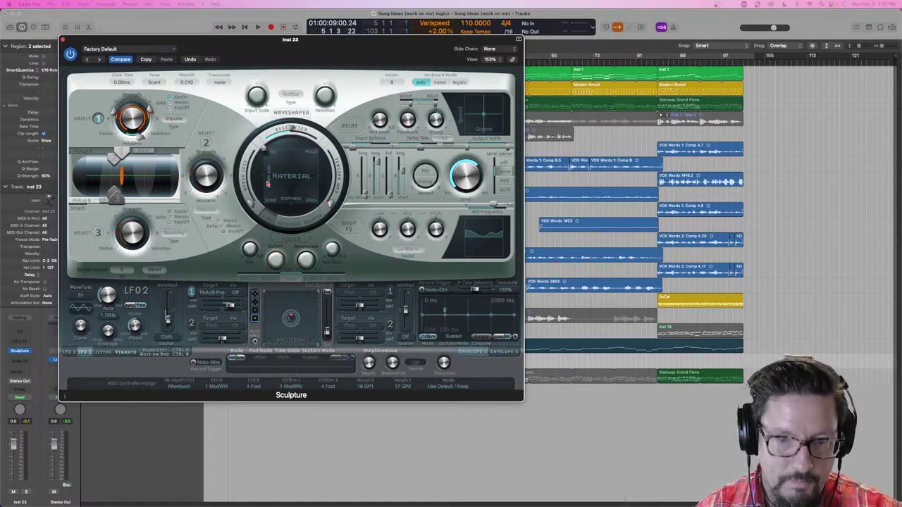
Try the Media Loss slider, and raise Tension Mod to its maximum and back to its minimum
mouse_move(249, 203)
left_mouse_down()
mouse_move(241, 169)
mouse_move(249, 151)
mouse_move(229, 137)
mouse_move(227, 176)
mouse_move(243, 207)
left_mouse_up()
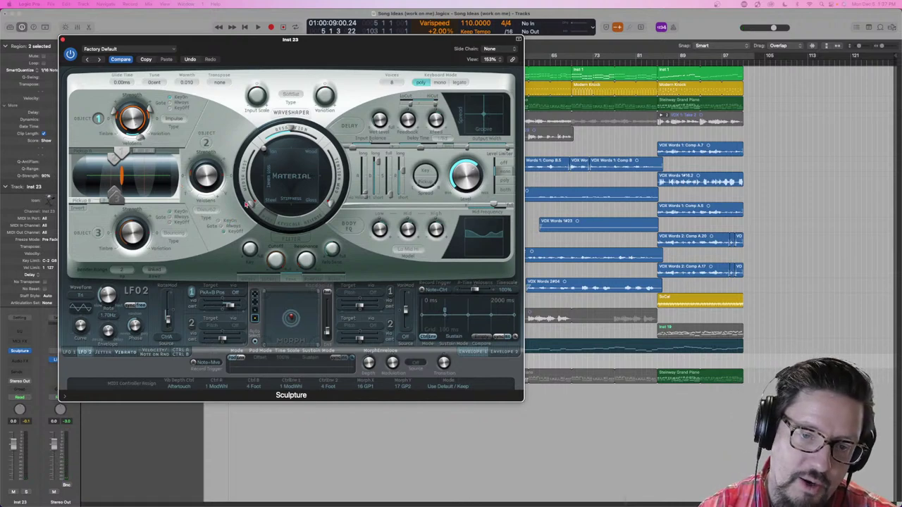
mouse_move(245, 208)
left_mouse_down()
mouse_move(238, 157)
mouse_move(261, 217)
mouse_move(252, 222)
left_mouse_up()
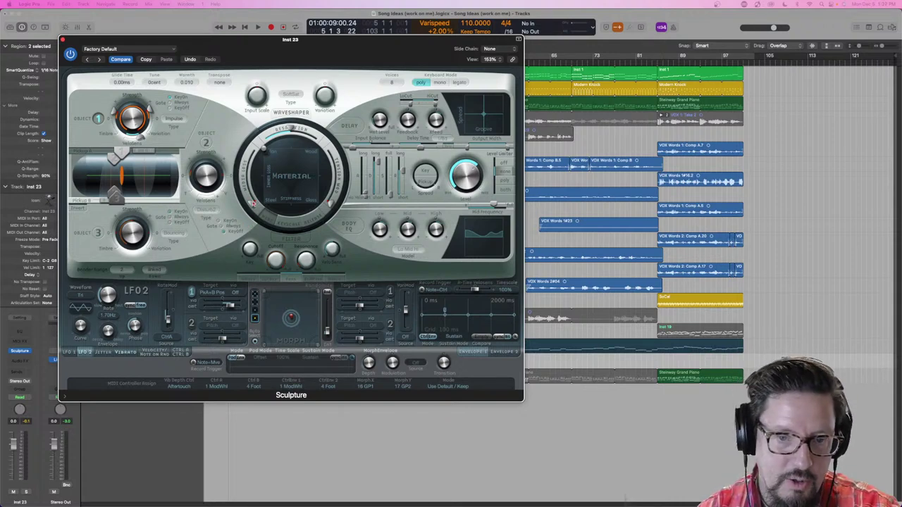
mouse_move(252, 204)
left_mouse_down()
mouse_move(244, 153)
mouse_move(250, 204)
left_mouse_up()
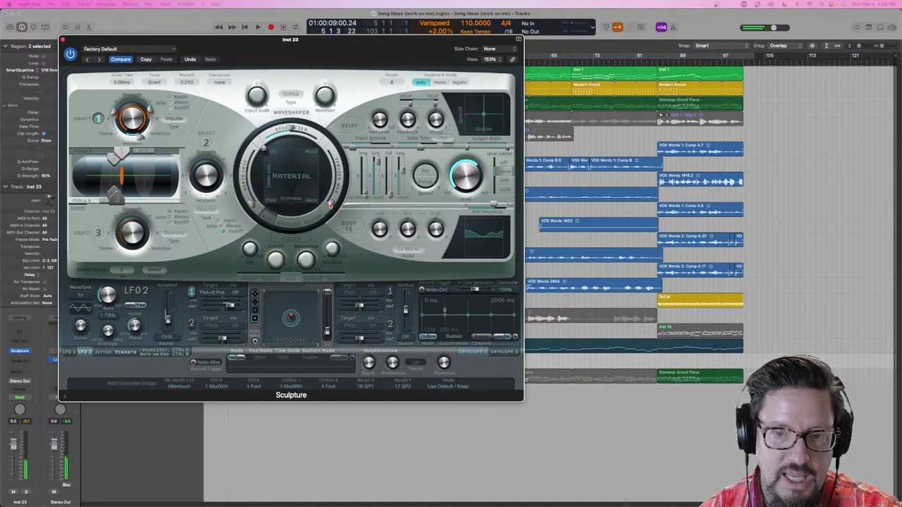
left_click_drag(329, 205, 332, 153)
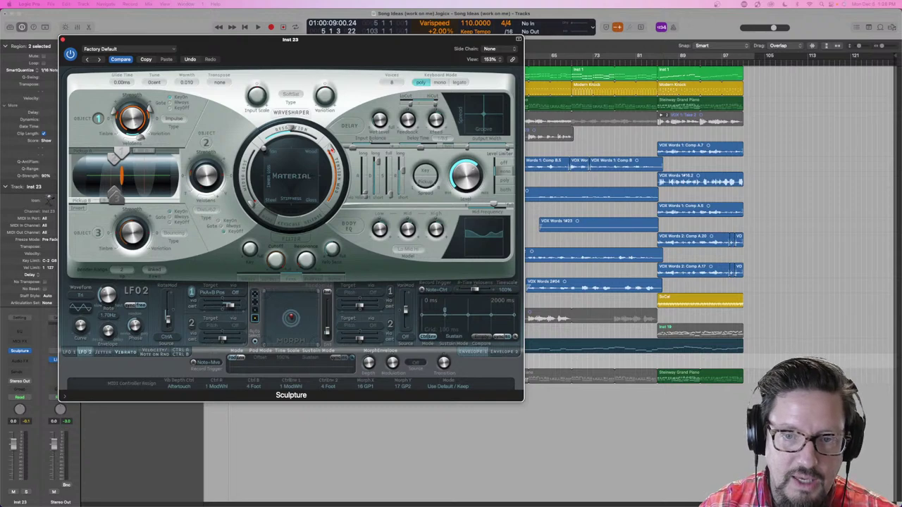
left_click_drag(332, 150, 332, 202)
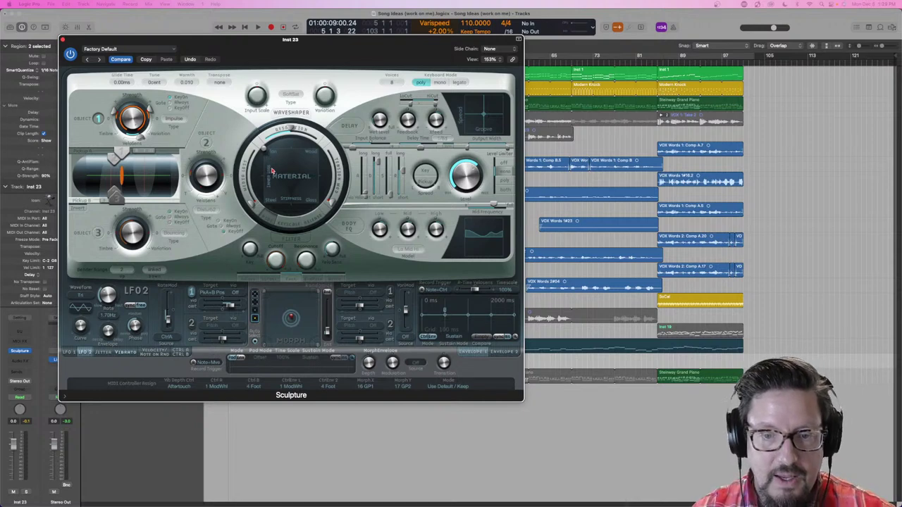
Show the Material key scaling controls and experiment with Media Loss, including its key scaling and release settings
mouse_move(285, 229)
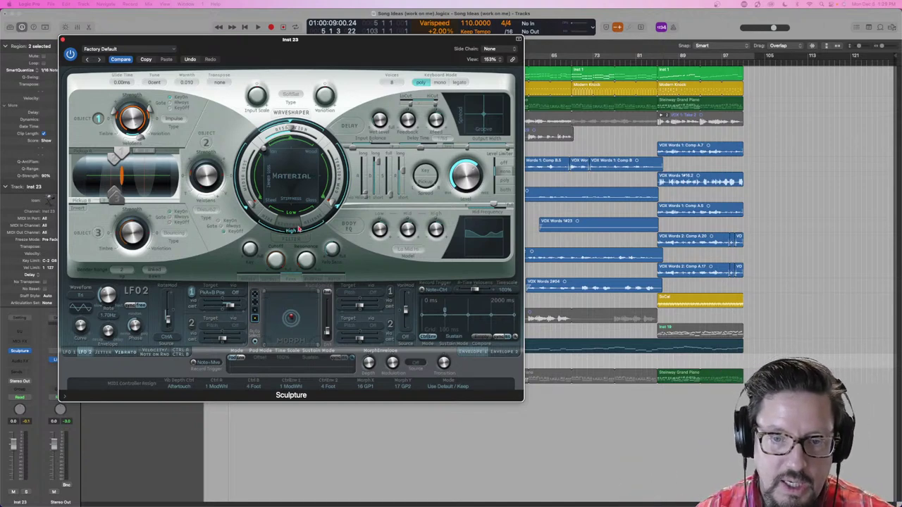
mouse_move(325, 198)
left_mouse_down()
mouse_move(328, 162)
mouse_move(325, 196)
left_mouse_up()
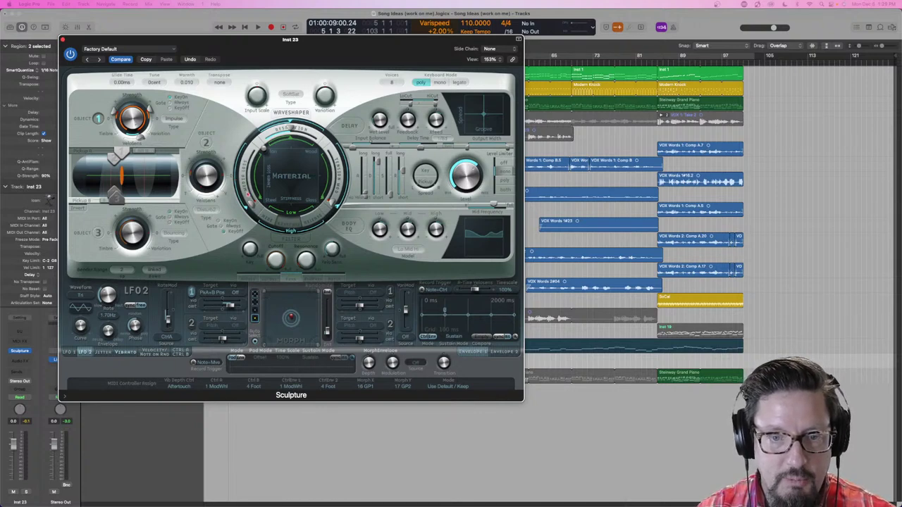
left_click_drag(247, 210, 245, 150)
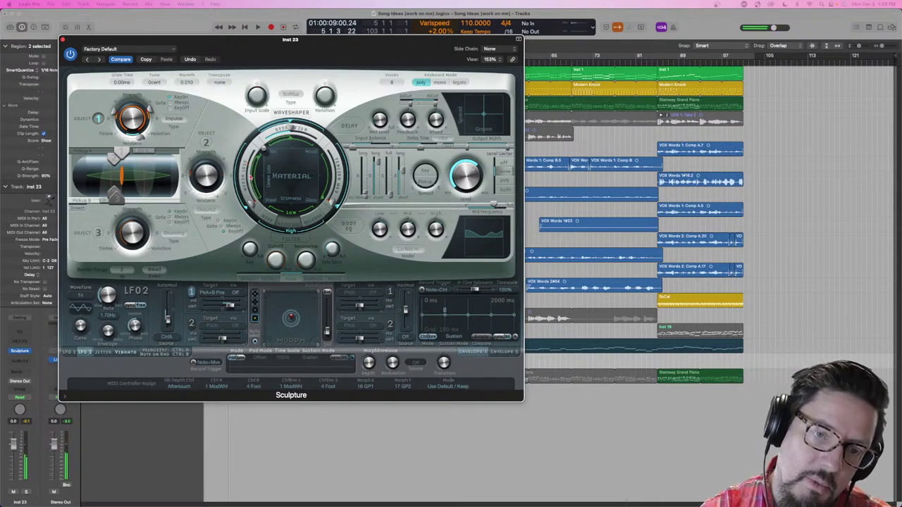
left_click_drag(250, 204, 260, 156)
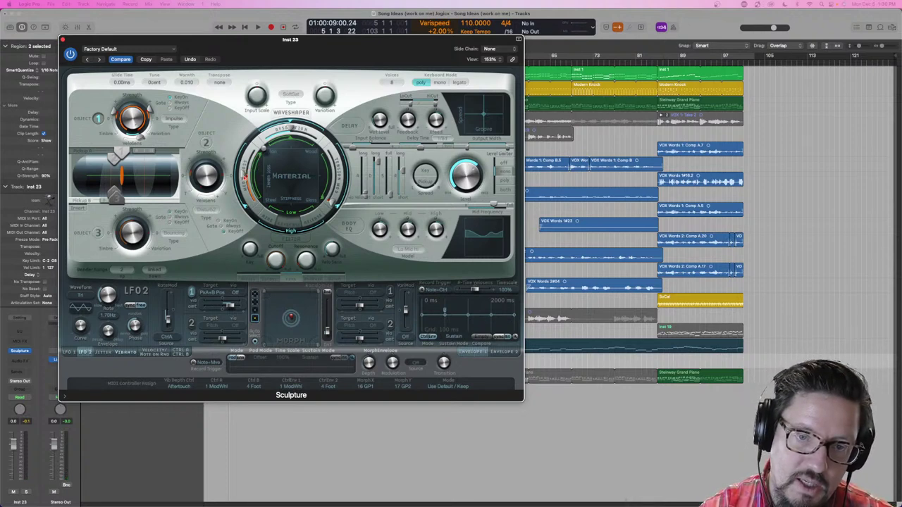
mouse_move(245, 180)
left_mouse_down()
mouse_move(248, 201)
mouse_move(250, 150)
mouse_move(248, 201)
mouse_move(248, 177)
mouse_move(239, 186)
mouse_move(252, 175)
mouse_move(248, 182)
left_mouse_up()
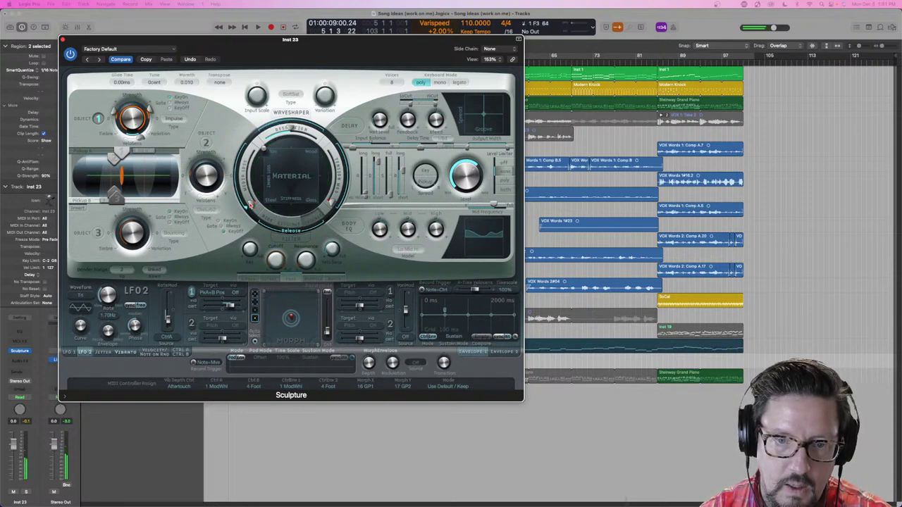
mouse_move(250, 205)
left_mouse_down()
mouse_move(237, 127)
mouse_move(247, 149)
mouse_move(241, 184)
mouse_move(262, 216)
mouse_move(246, 206)
mouse_move(236, 153)
mouse_move(240, 200)
mouse_move(252, 213)
mouse_move(244, 159)
mouse_move(241, 200)
left_mouse_up()
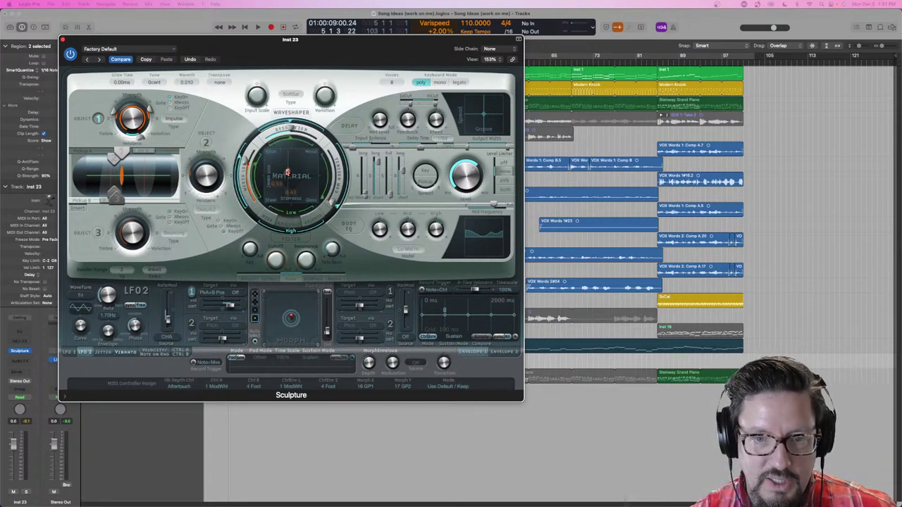
Place the Material ball near Nylon, with the low key scaling point in the Nylon corner and the high one near Glass
left_click_drag(293, 178, 272, 164)
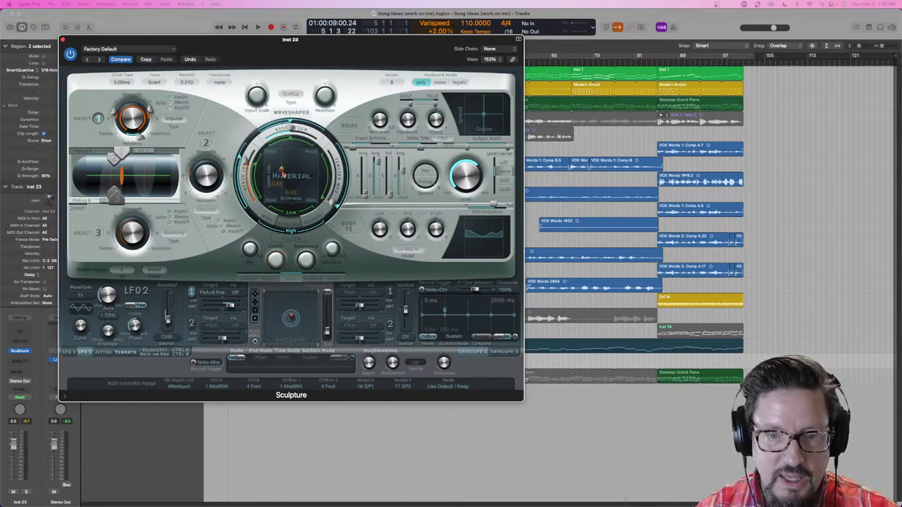
left_click_drag(288, 183, 277, 168)
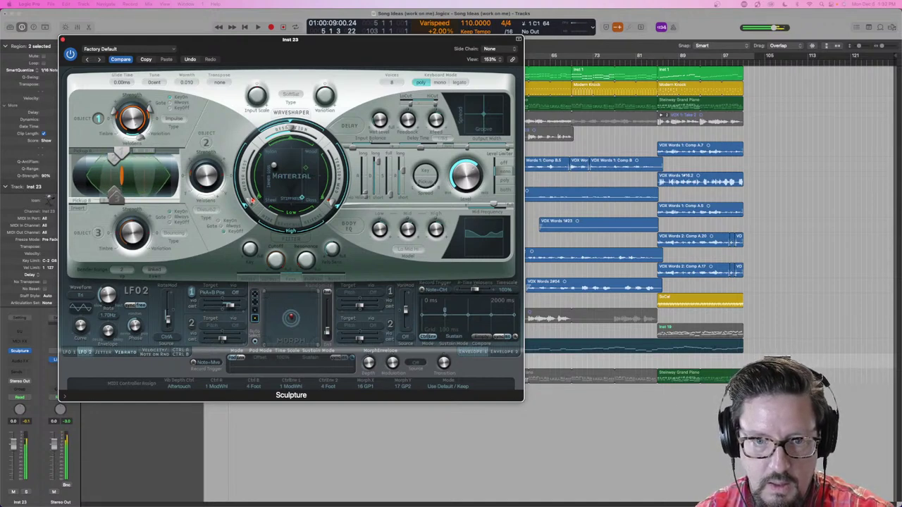
mouse_move(274, 167)
left_mouse_down()
mouse_move(282, 163)
mouse_move(269, 156)
left_mouse_up()
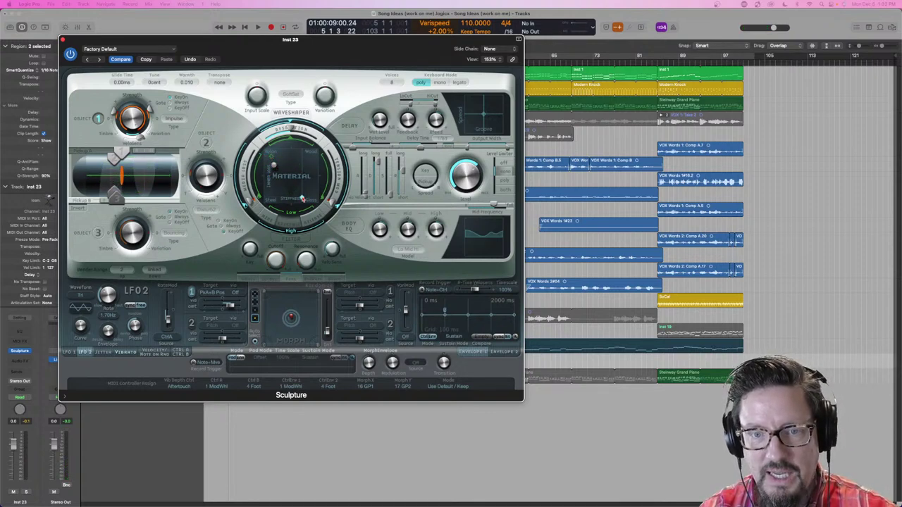
left_click_drag(302, 198, 308, 198)
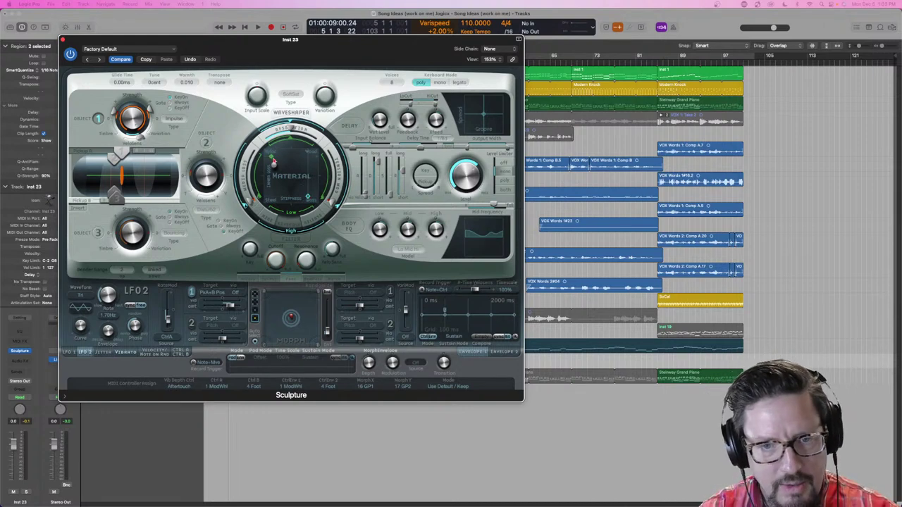
Lower the Material pad's Inner Loss release setting, hide the key scaling controls, and shift the Material ball toward the pad's centre
left_click(316, 215)
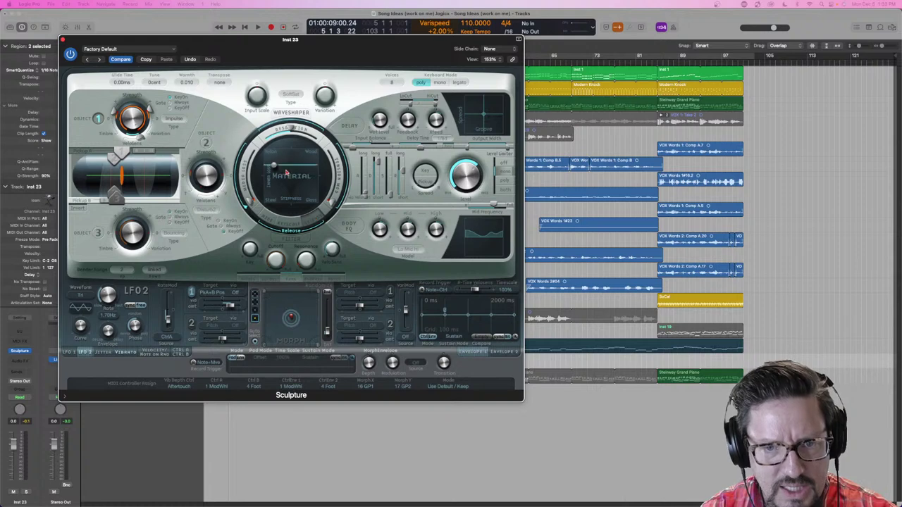
mouse_move(284, 165)
left_mouse_down()
mouse_move(286, 183)
mouse_move(274, 192)
mouse_move(290, 187)
mouse_move(289, 155)
mouse_move(286, 204)
left_mouse_up()
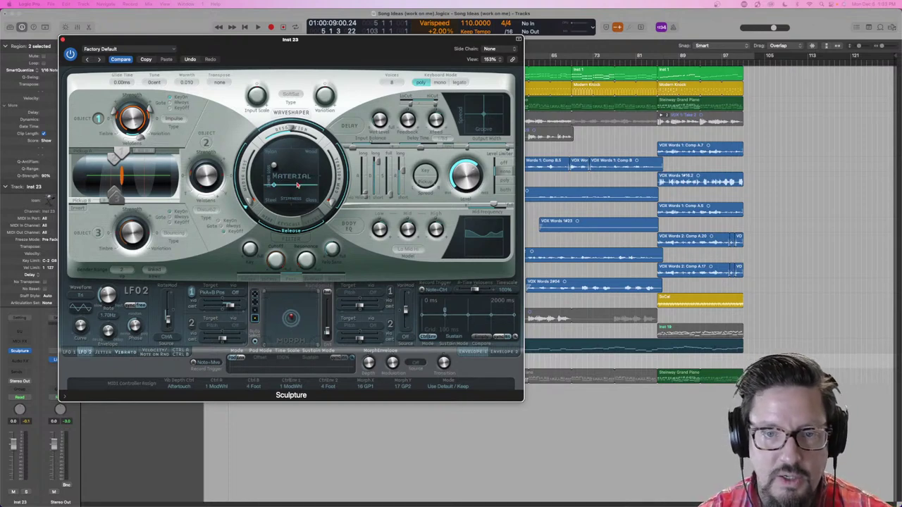
left_click(268, 219)
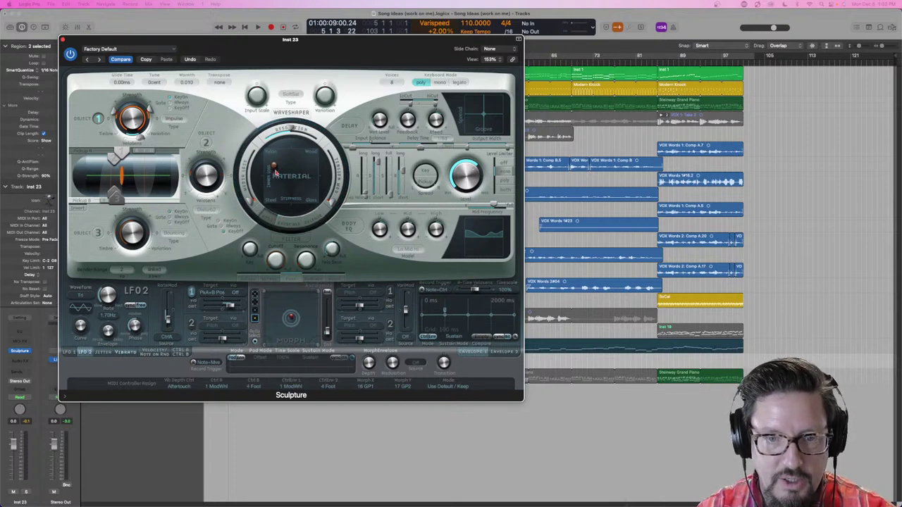
left_click_drag(275, 166, 290, 166)
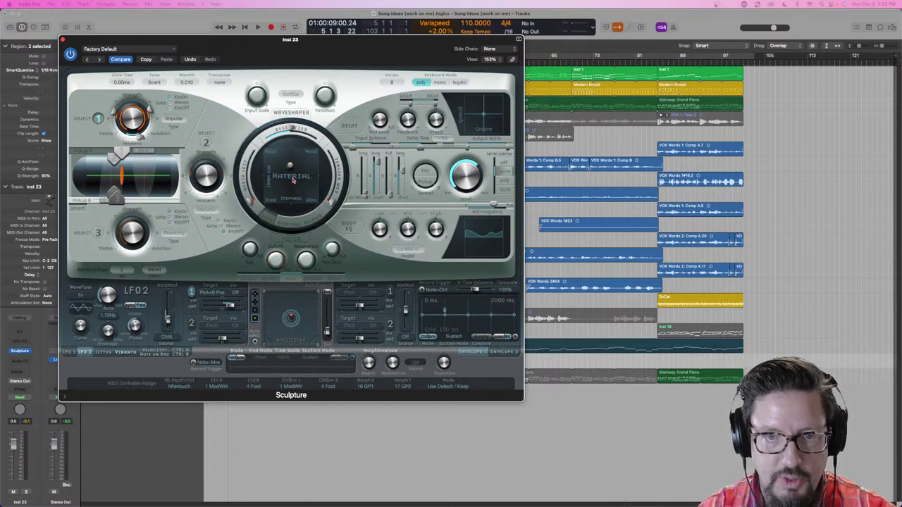
Reset Sculpture to its basic starting sound with Initialize Setting
left_click(117, 49)
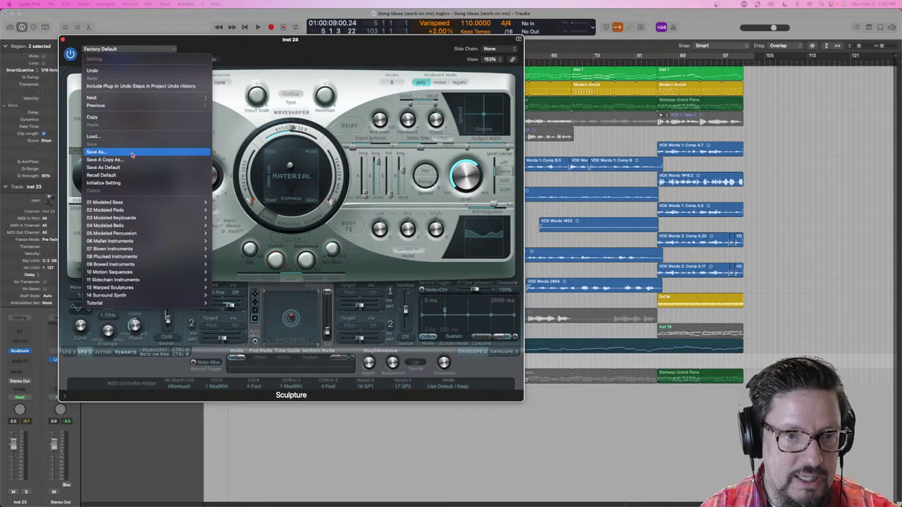
left_click(118, 183)
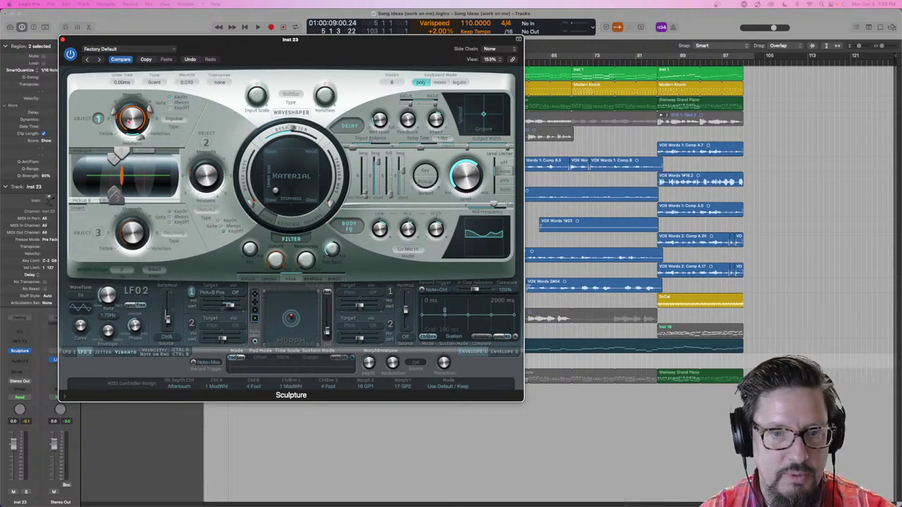
left_click(114, 50)
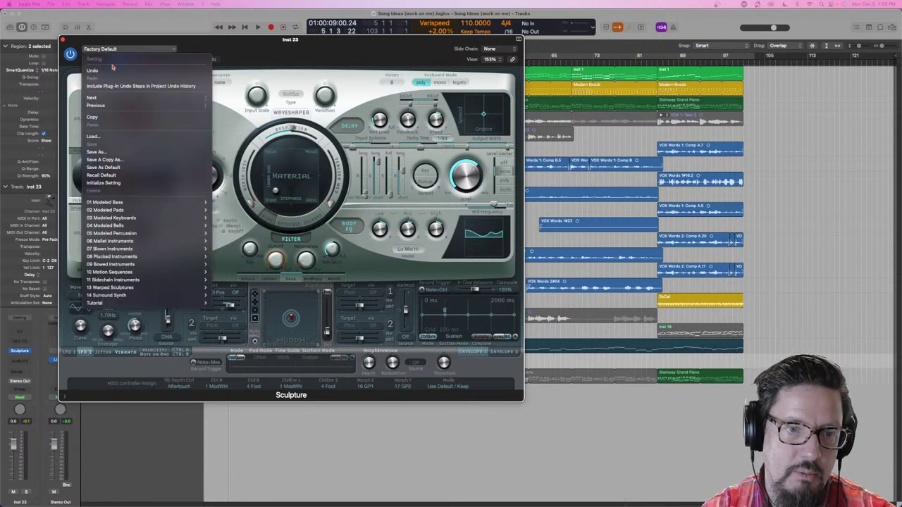
left_click(117, 184)
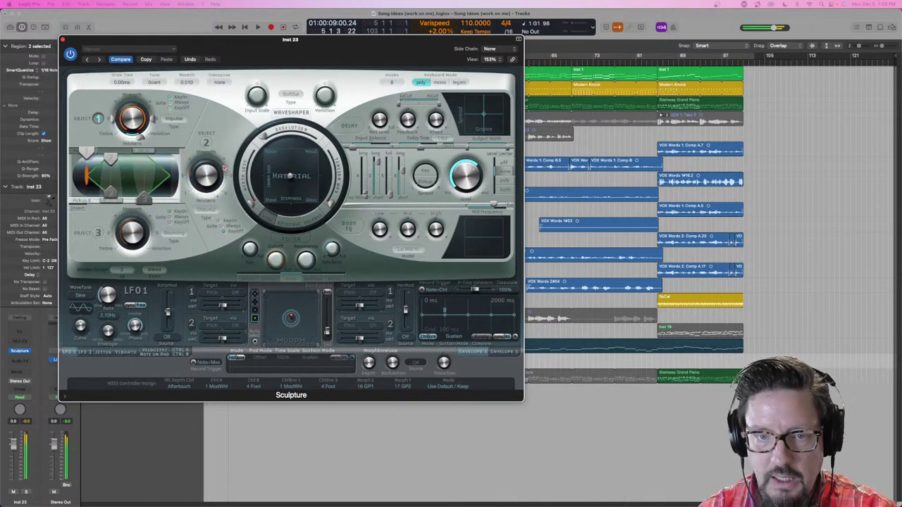
Try the Material ball in the Nylon corner, and bring it back to just above the pad's centre
left_click_drag(286, 179, 265, 148)
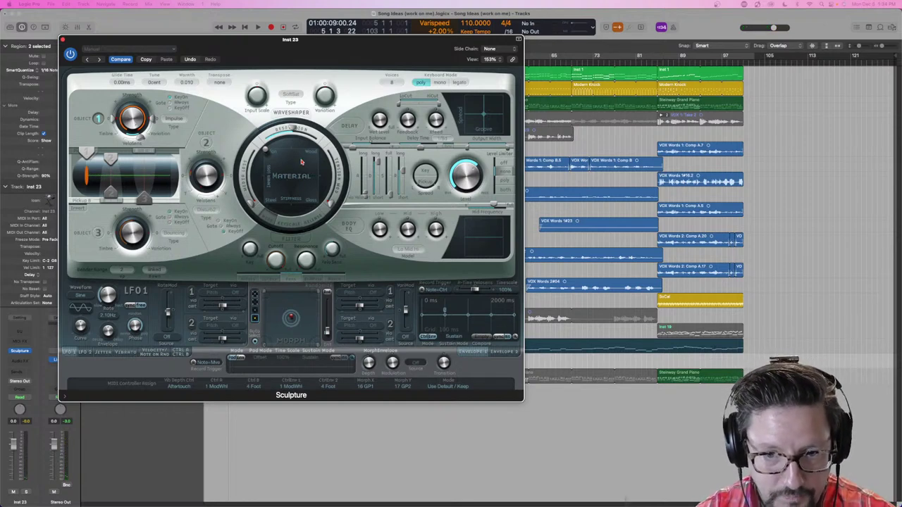
left_click_drag(266, 152, 285, 165)
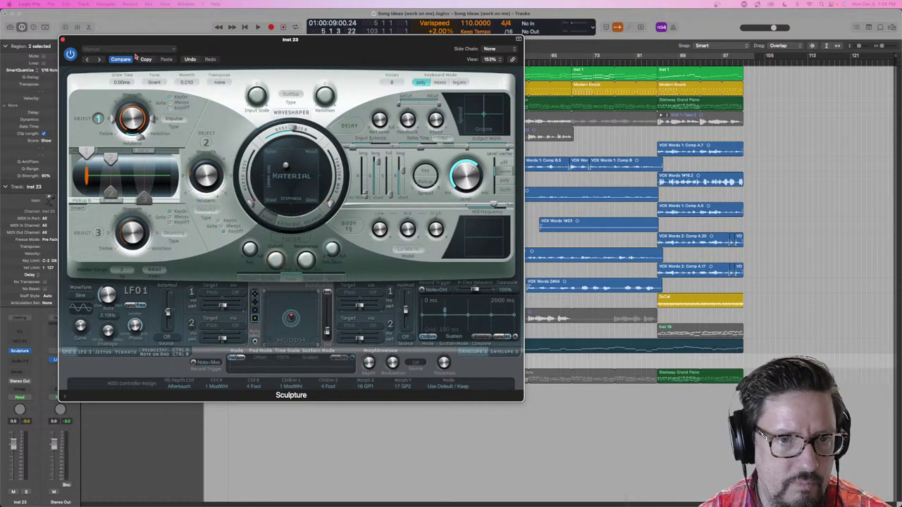
Insert the Modulator MIDI effect on the Inst 23 channel and arrange its window beside Sculpture
mouse_move(124, 43)
left_mouse_down()
mouse_move(278, 56)
mouse_move(256, 61)
left_mouse_up()
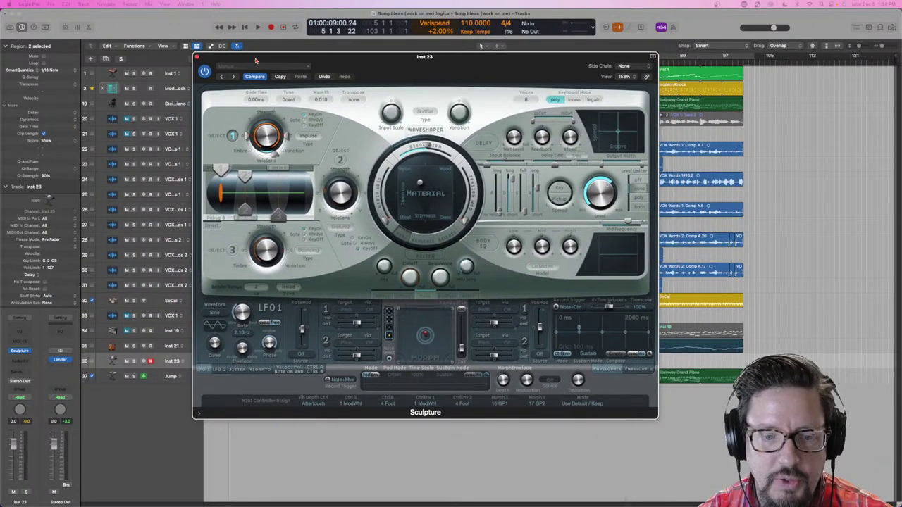
left_click(27, 341)
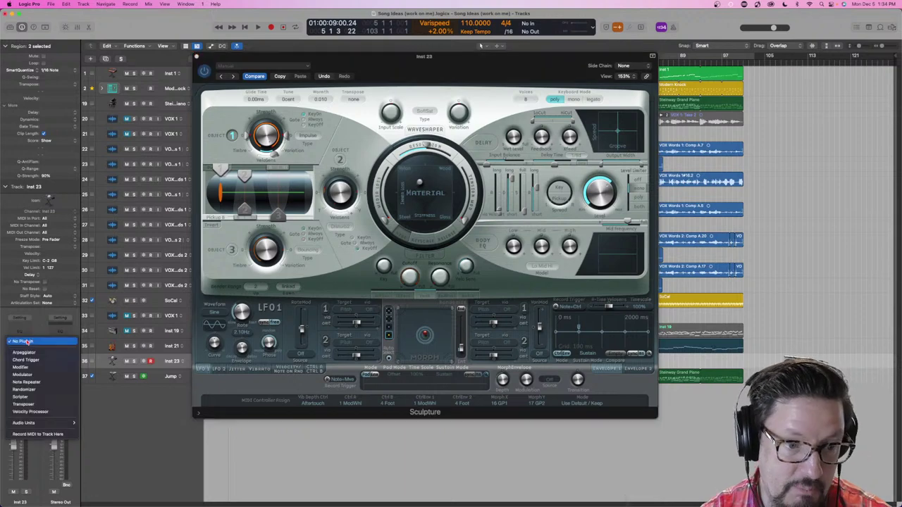
left_click(21, 376)
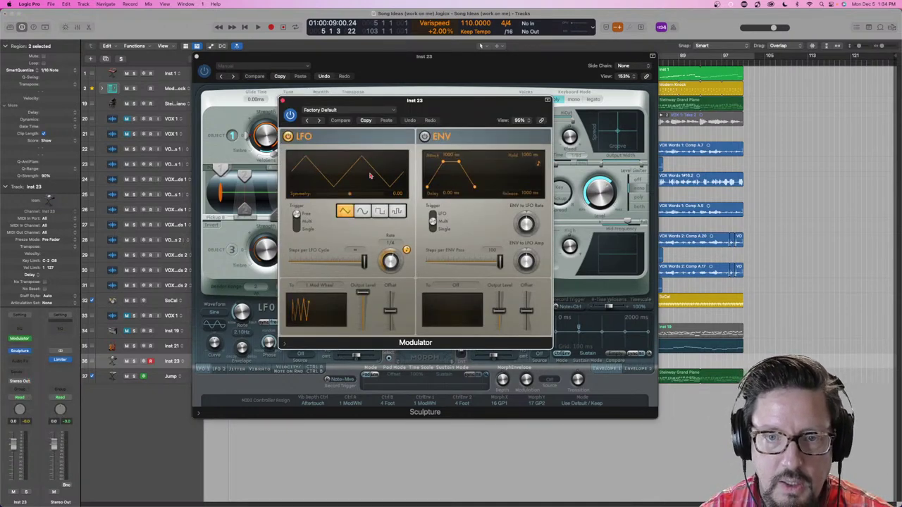
left_click_drag(320, 103, 648, 85)
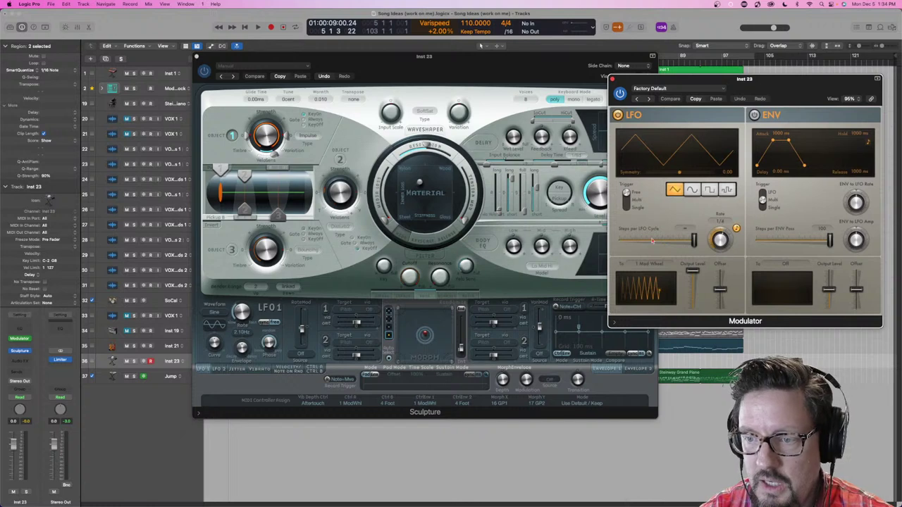
Assign the Modulator's LFO output to Sculpture's string Stiffness by learning the parameter from the Material ball
left_click(649, 264)
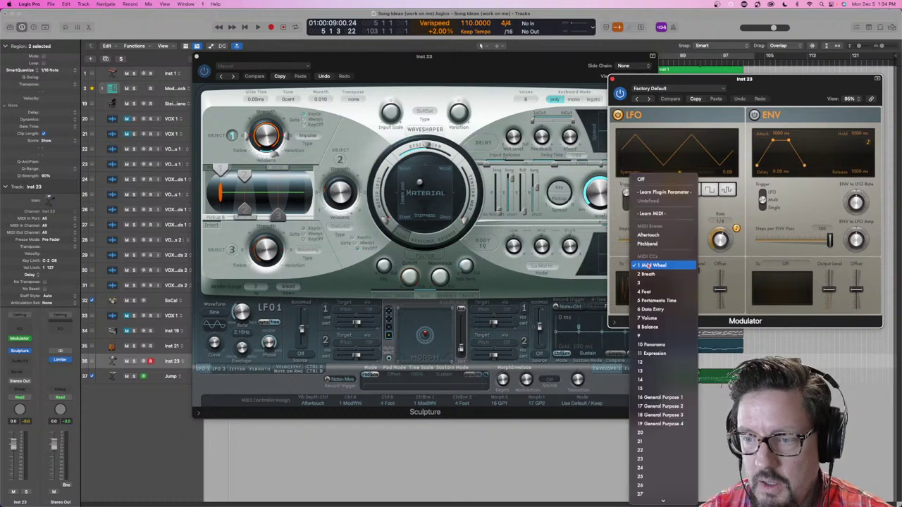
left_click(663, 191)
left_click(441, 197)
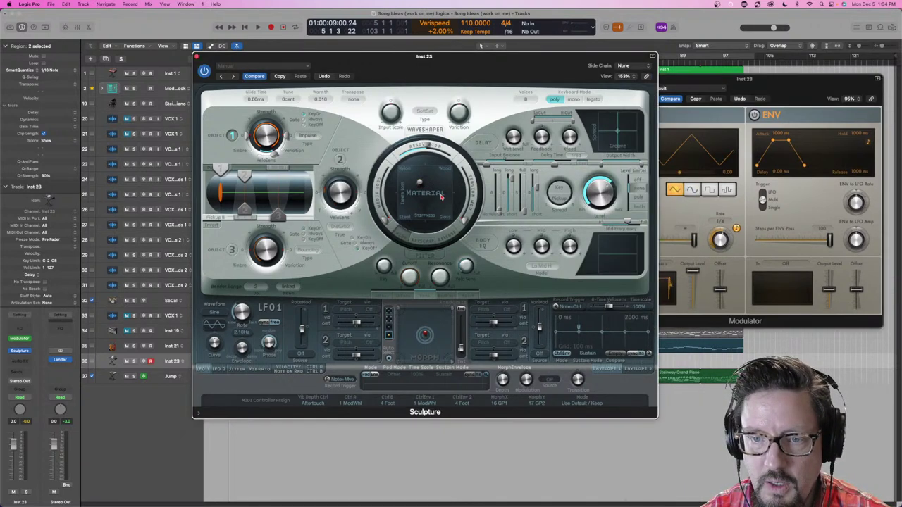
left_click_drag(420, 183, 420, 198)
left_click(656, 255)
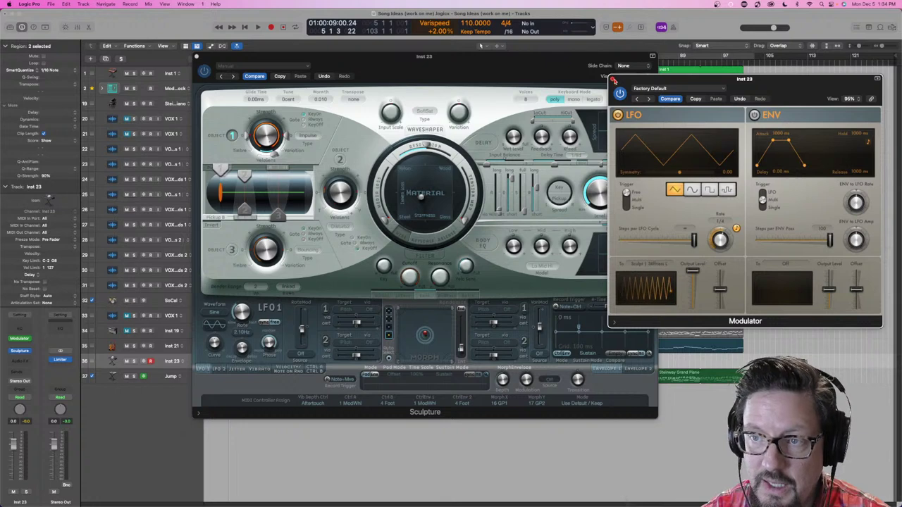
Close the Modulator window and remove the Modulator from the Inst 23 channel
left_click(613, 80)
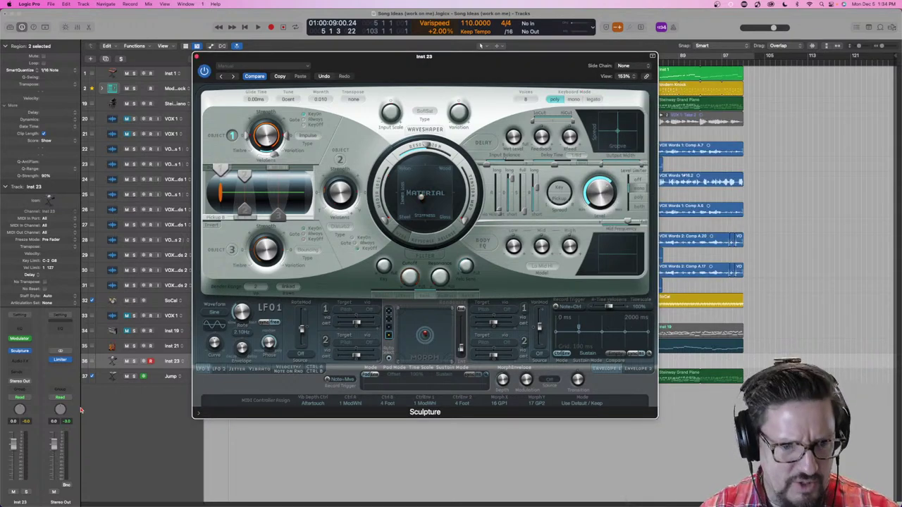
left_click(26, 344)
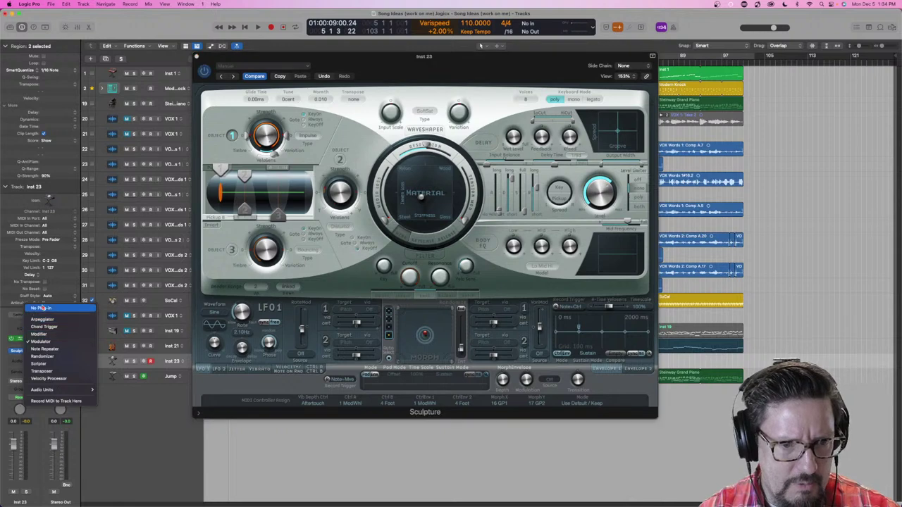
left_click(42, 310)
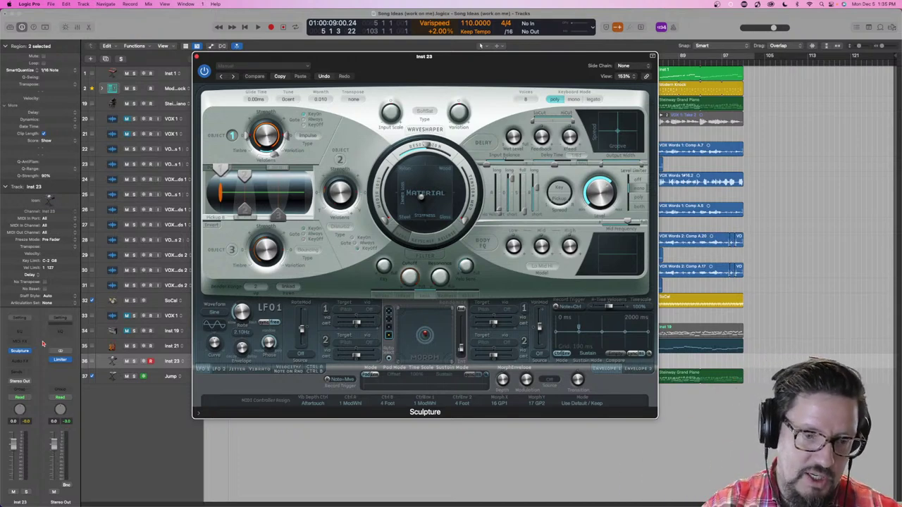
Show the Smart Controls for Inst 23, move Sculpture clear of them, and adjust the Resolution knob to 110
mouse_move(29, 352)
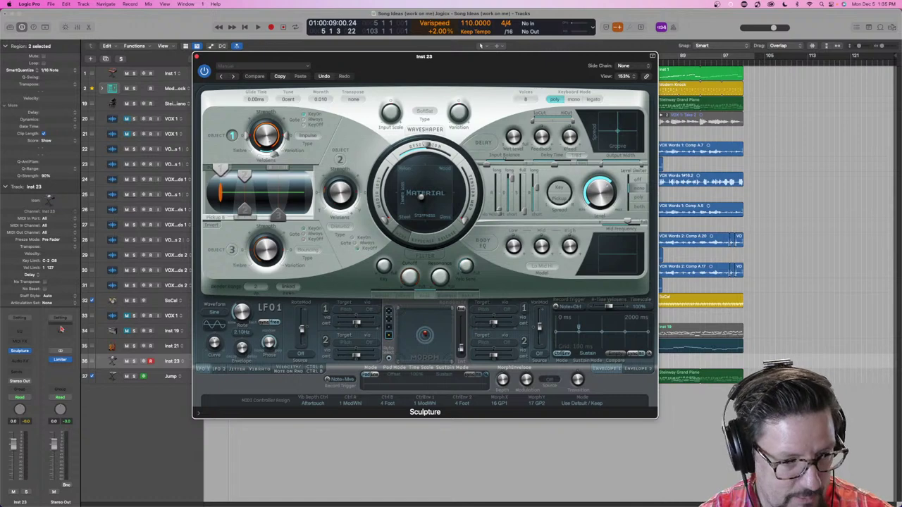
left_click(66, 27)
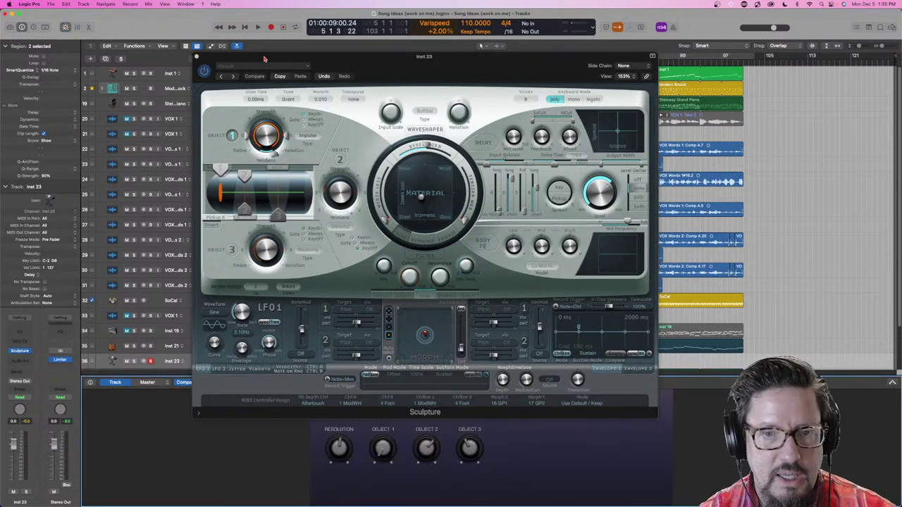
left_click_drag(267, 60, 463, 26)
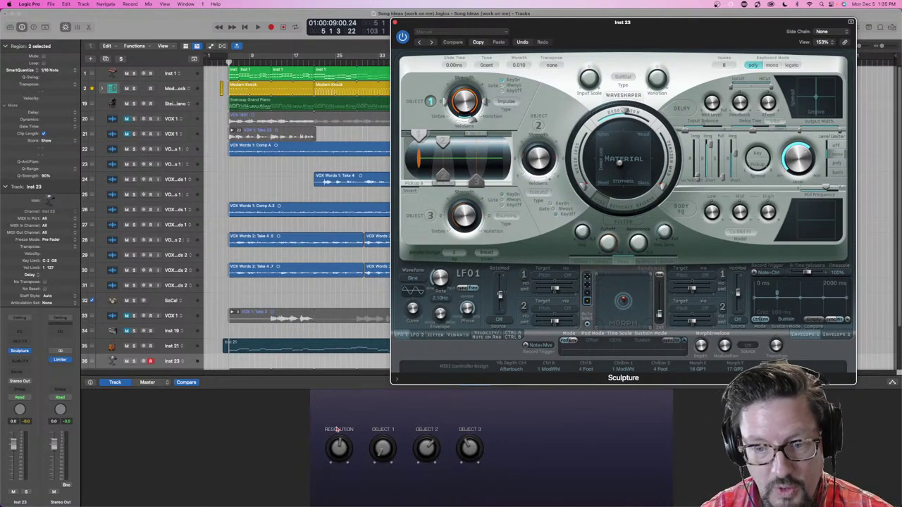
left_click_drag(341, 448, 340, 445)
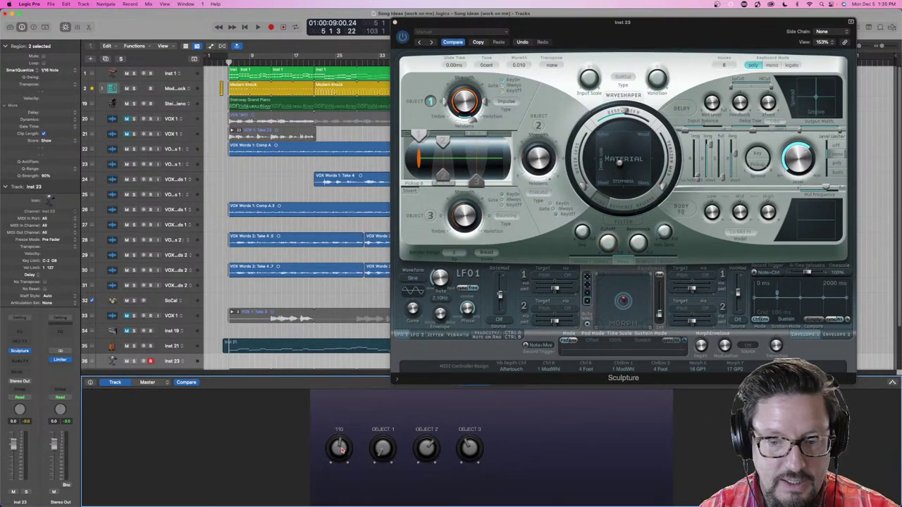
Examine which Sculpture parameters the Resolution Smart Control can be mapped to, especially the String and String Stiffness entries
left_click(90, 382)
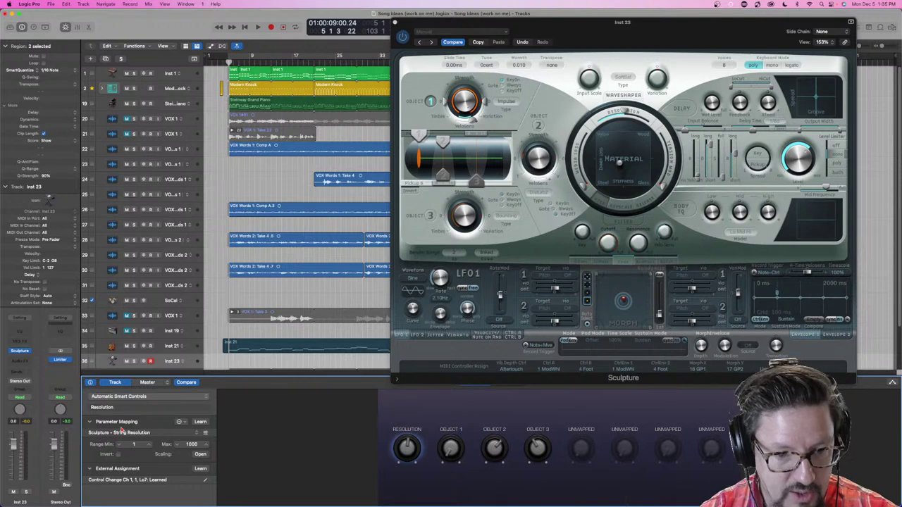
left_click(198, 434)
mouse_move(212, 457)
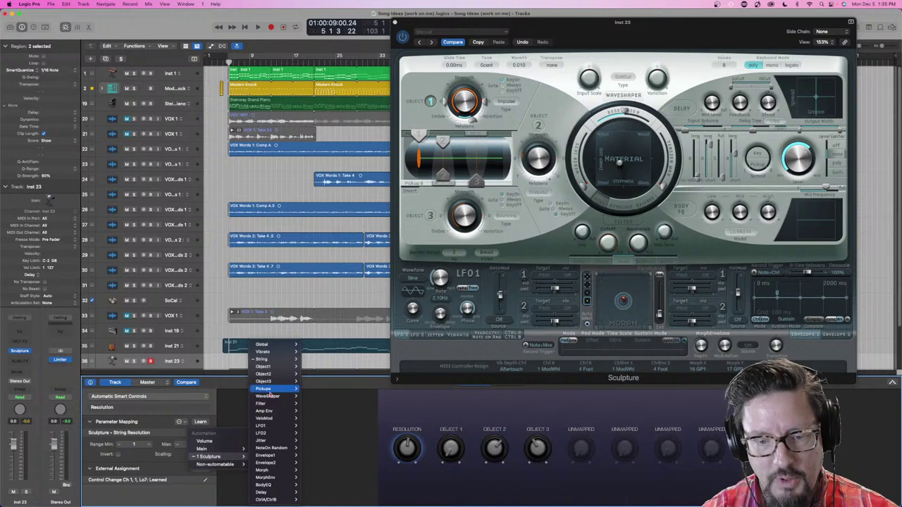
mouse_move(270, 464)
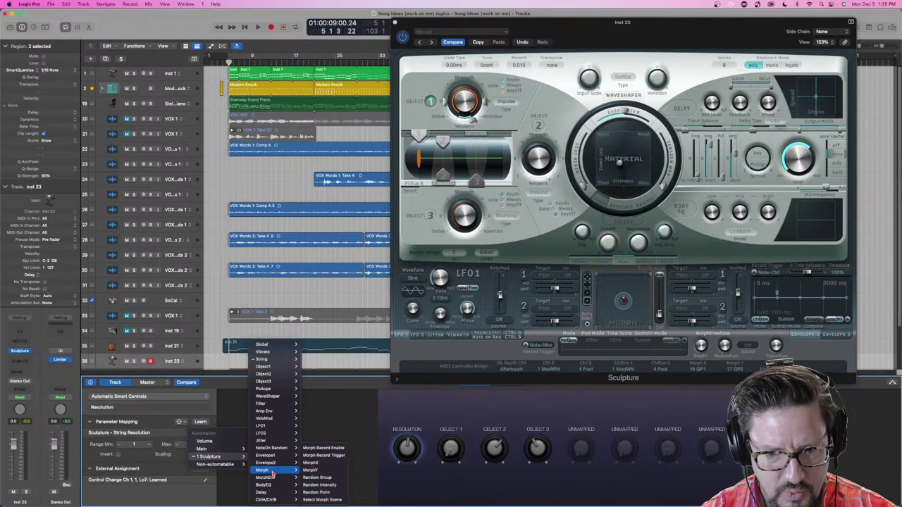
mouse_move(275, 398)
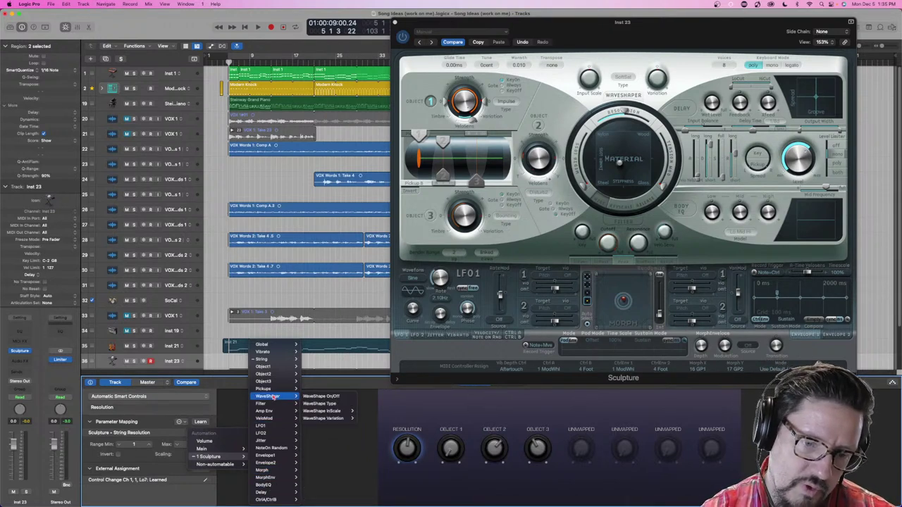
mouse_move(273, 362)
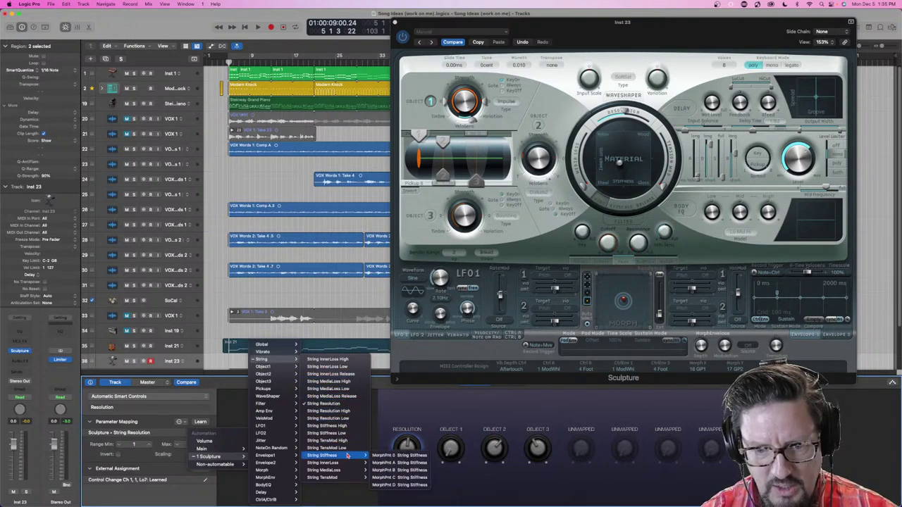
mouse_move(337, 463)
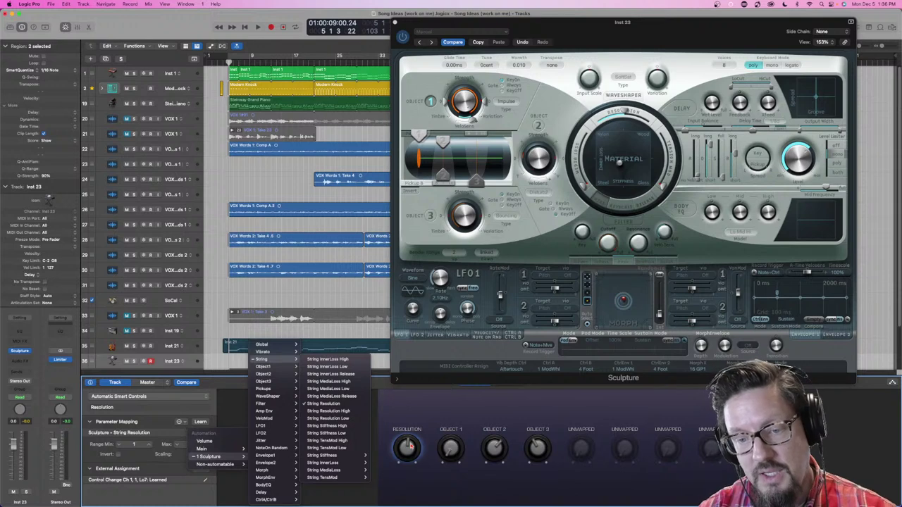
left_click(379, 408)
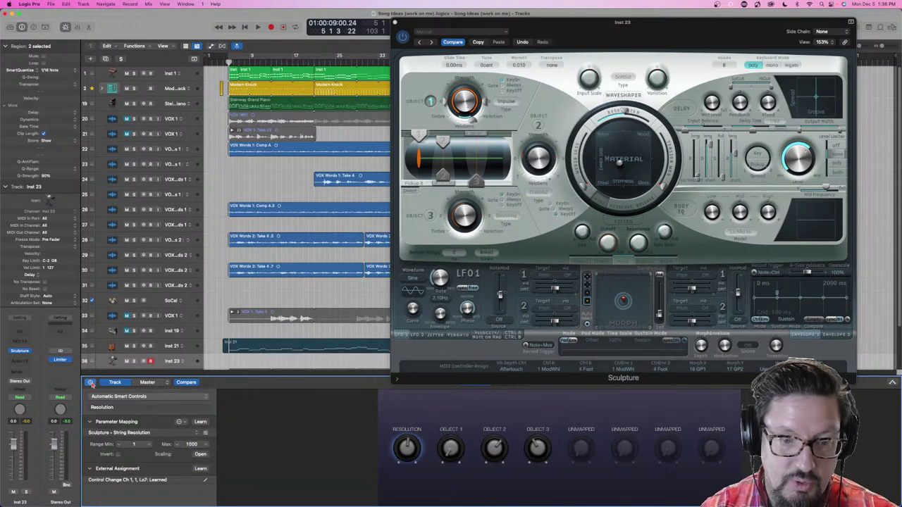
Hide the Smart Controls and their mapping inspector, and move the Sculpture window back toward the channel strips
left_click(90, 383)
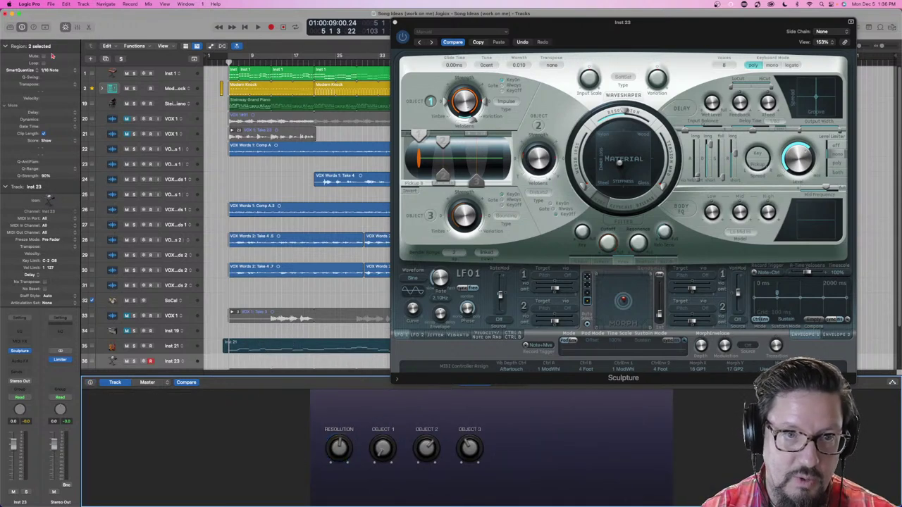
left_click(66, 27)
mouse_move(554, 23)
left_mouse_down()
mouse_move(359, 35)
mouse_move(391, 39)
mouse_move(246, 35)
left_mouse_up()
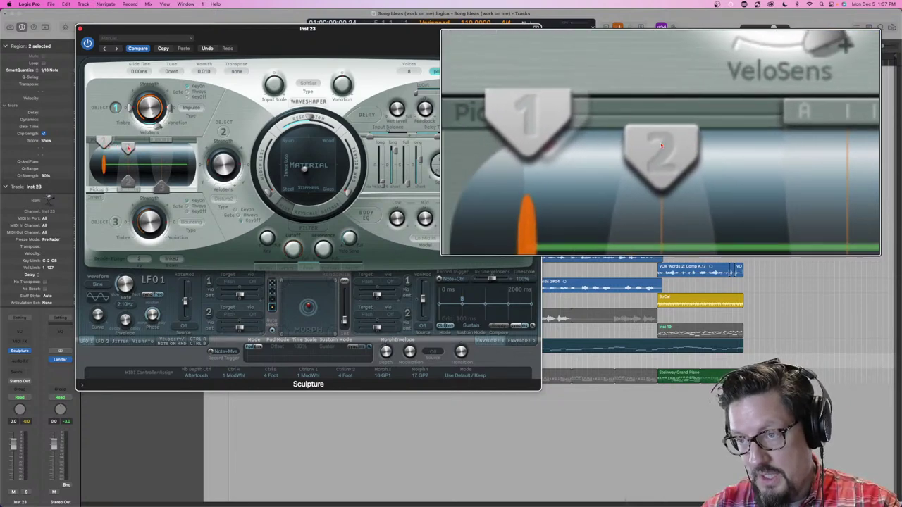
Shift the Pickup A handle slightly along the string
mouse_move(165, 144)
left_mouse_down()
mouse_move(158, 144)
mouse_move(166, 144)
left_mouse_up()
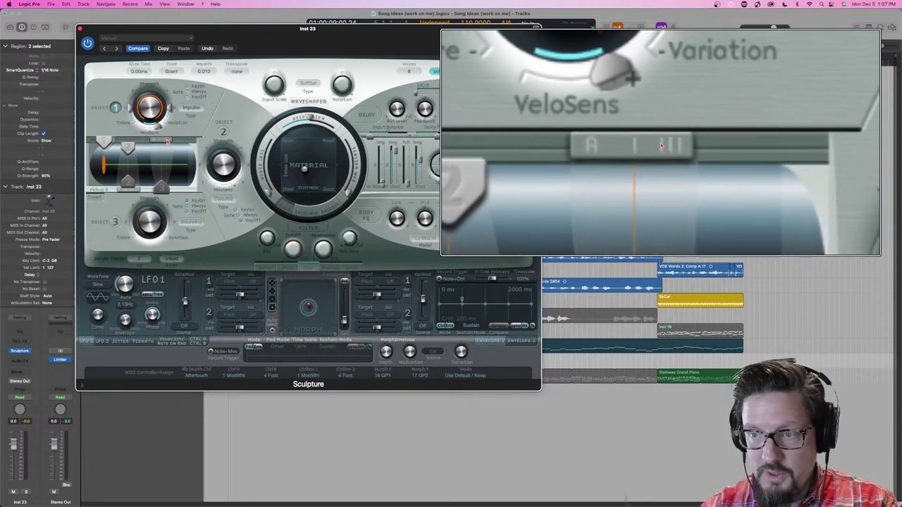
left_click_drag(162, 142, 166, 143)
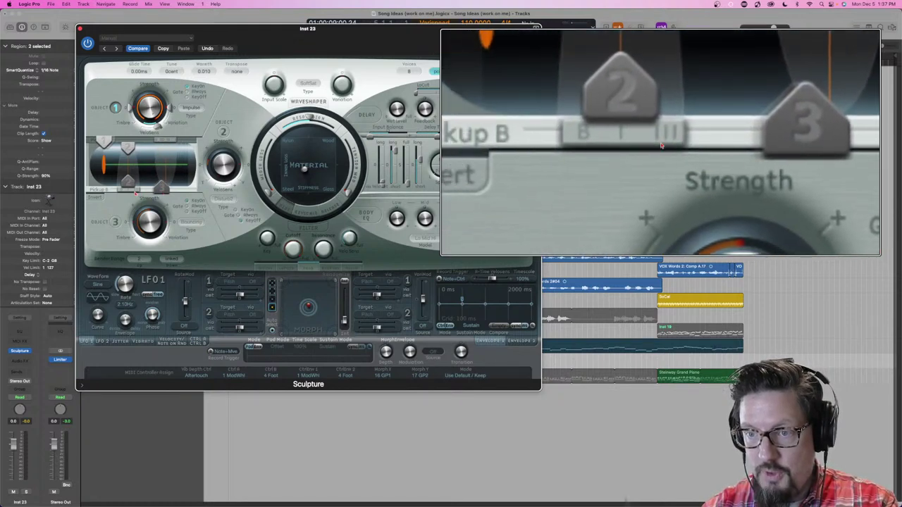
Shift the Pickup B control slightly and move Object 2's handle farther along the string toward the centre
mouse_move(129, 194)
left_mouse_down()
mouse_move(141, 194)
mouse_move(124, 194)
left_mouse_up()
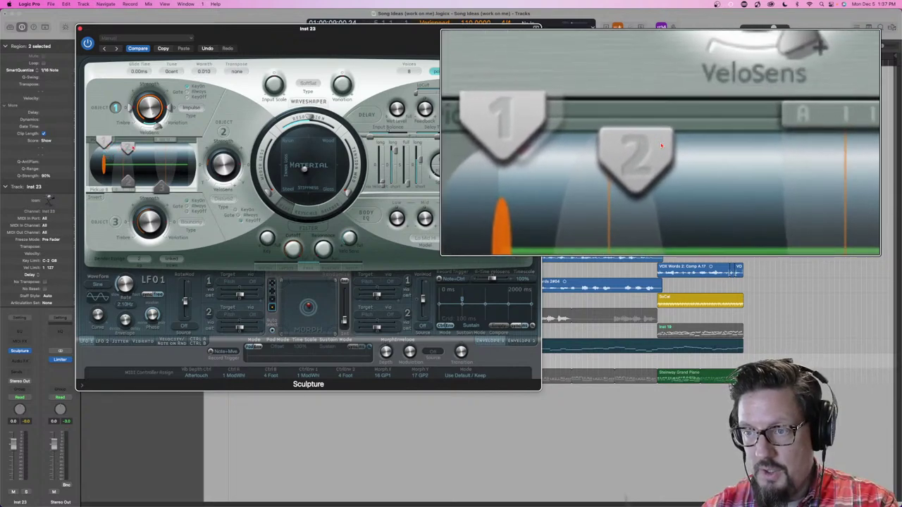
left_click_drag(129, 148, 141, 148)
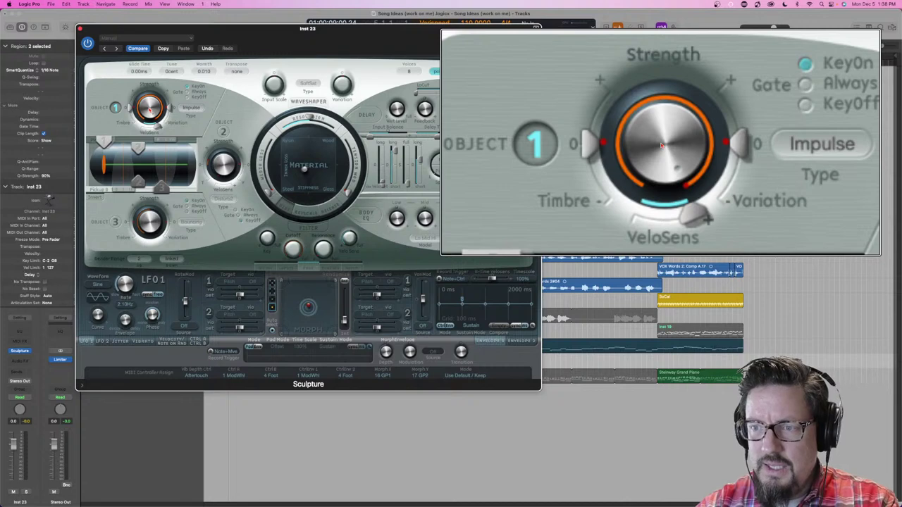
Adjust Object 1's Strength and its VeloSens velocity sensitivity slightly
left_click_drag(150, 107, 150, 108)
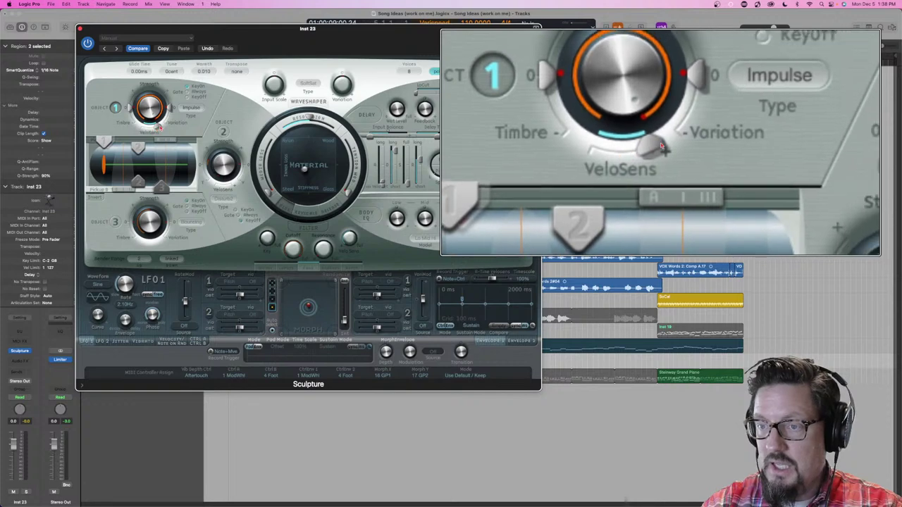
left_click(159, 129)
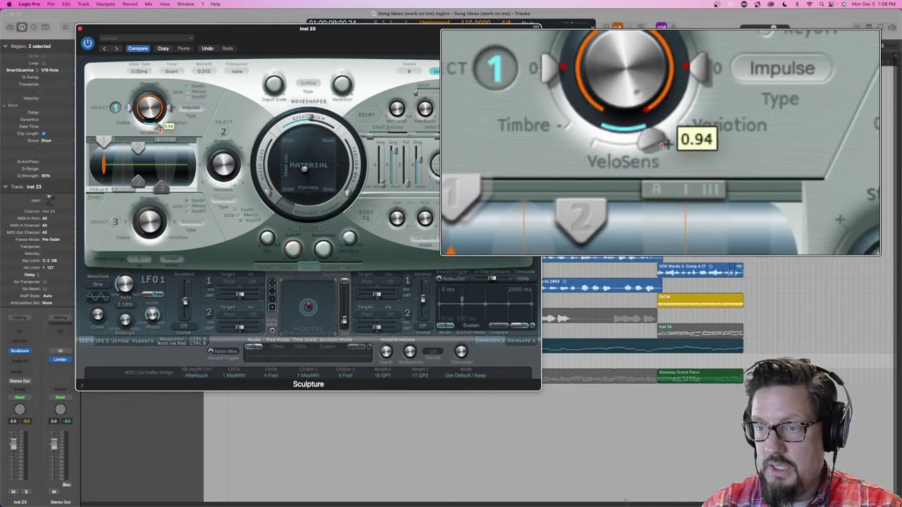
mouse_move(160, 130)
left_mouse_down()
mouse_move(150, 131)
mouse_move(159, 127)
left_mouse_up()
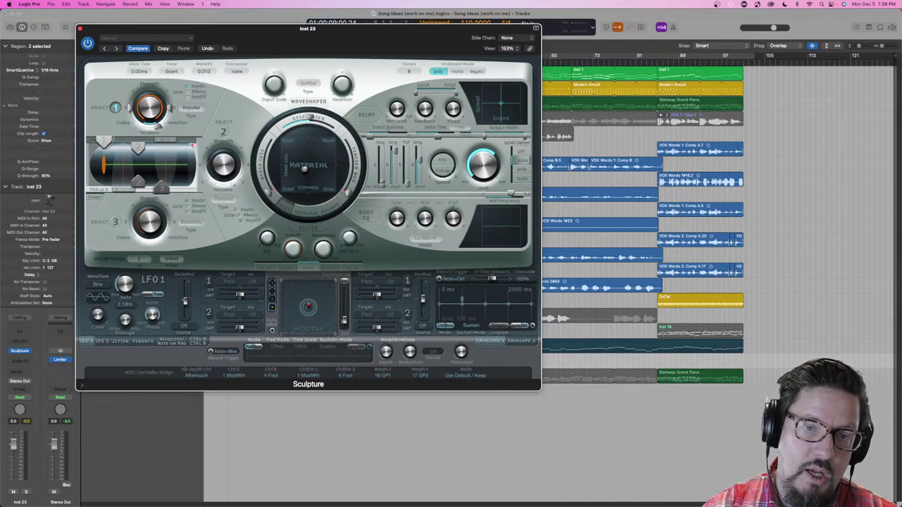
Switch Object 2 on and off to compare the string with and without it
left_click(224, 133)
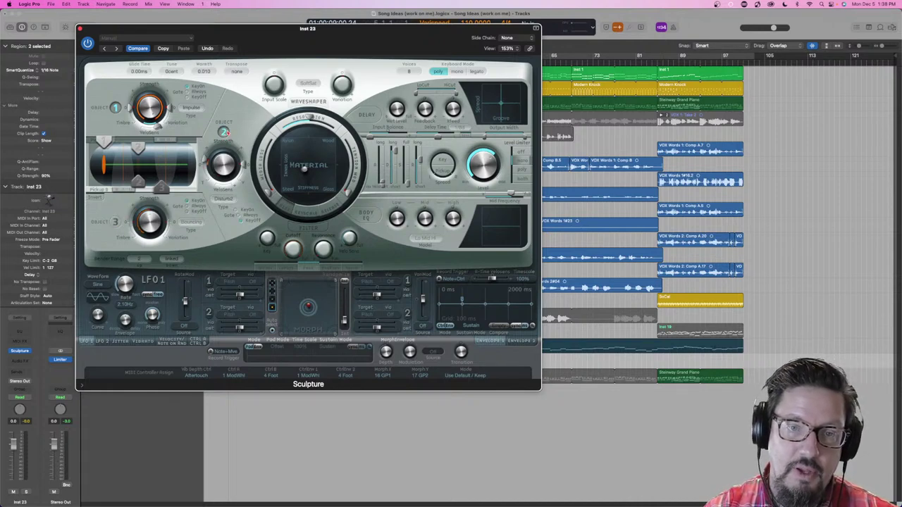
left_click(227, 132)
left_click(226, 133)
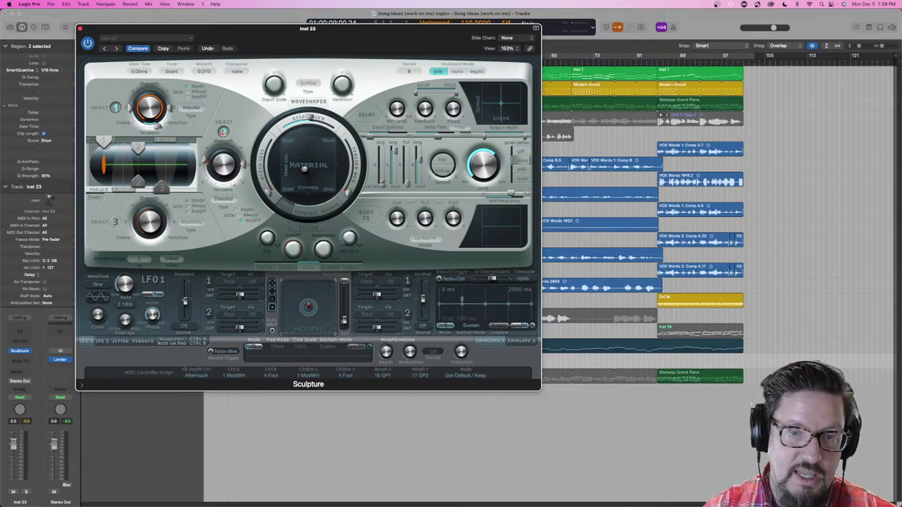
left_click(223, 133)
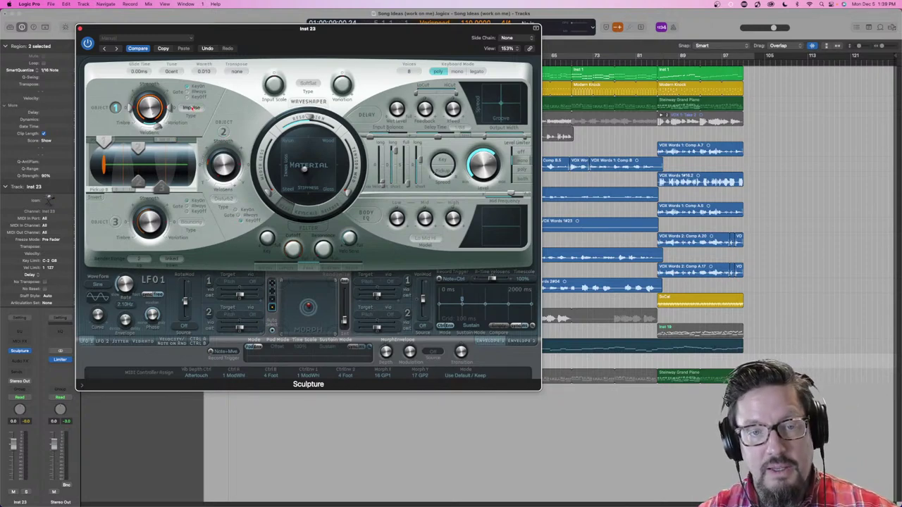
Switch on Objects 2 and 3 and view the types available for each, keeping their current types
left_click(192, 109)
left_click(223, 132)
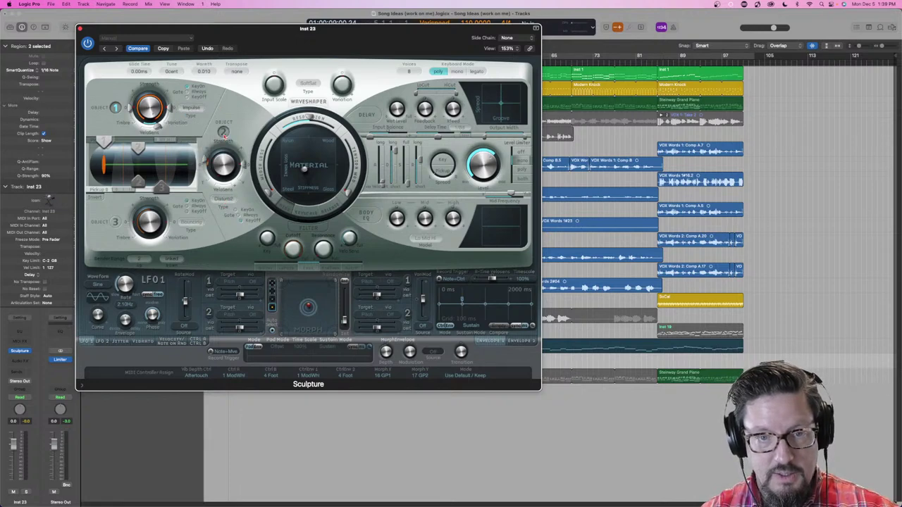
left_click(223, 200)
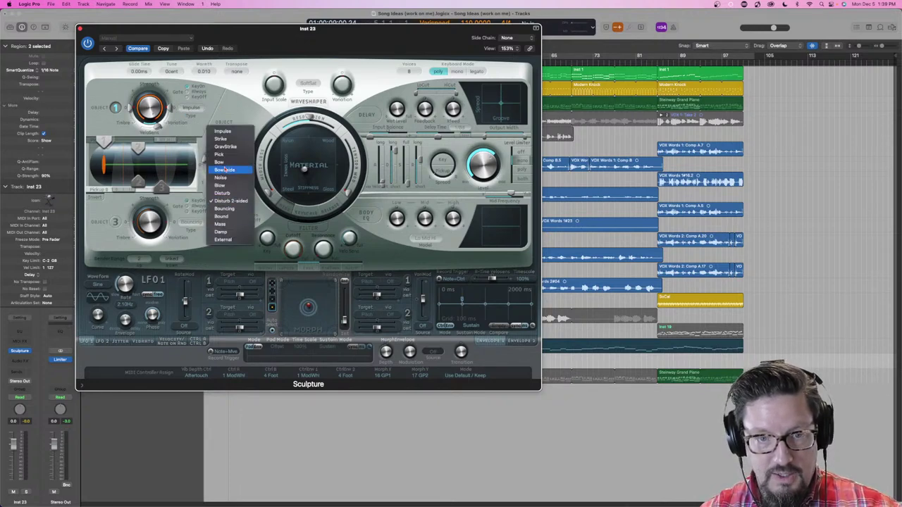
left_click(150, 234)
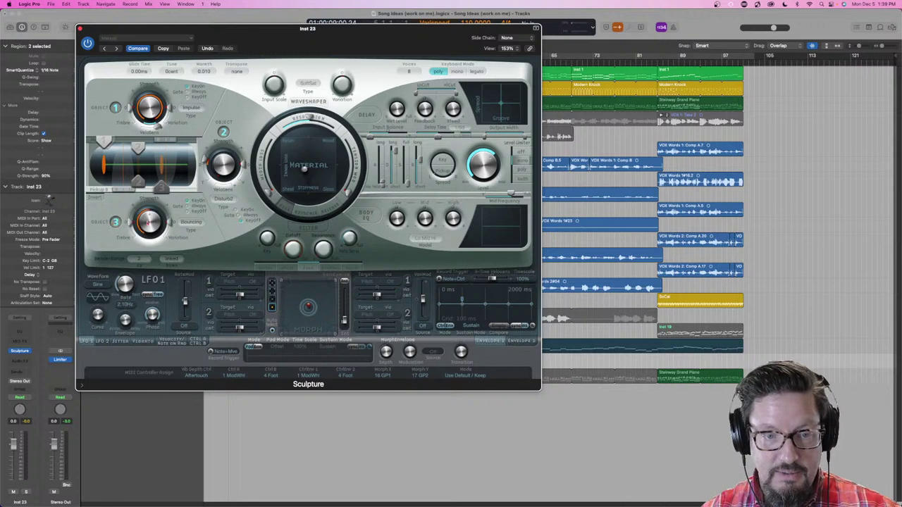
left_click(190, 223)
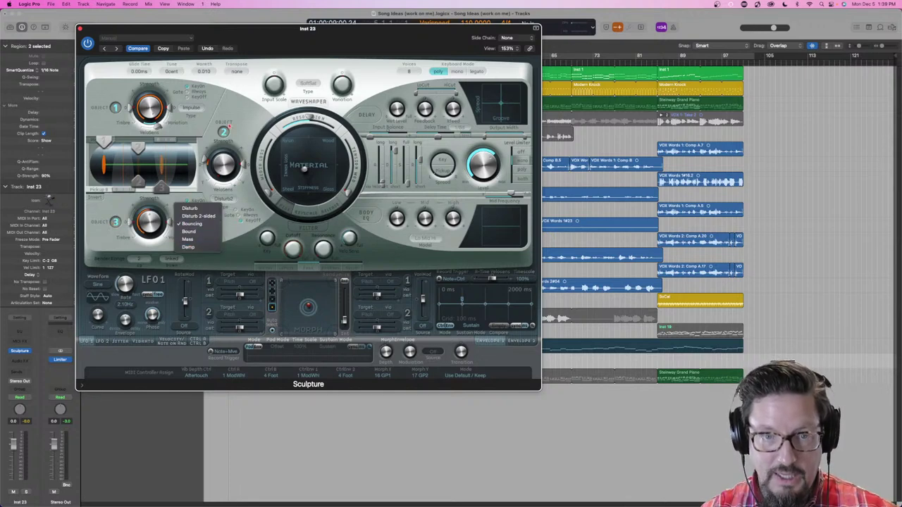
left_click(225, 111)
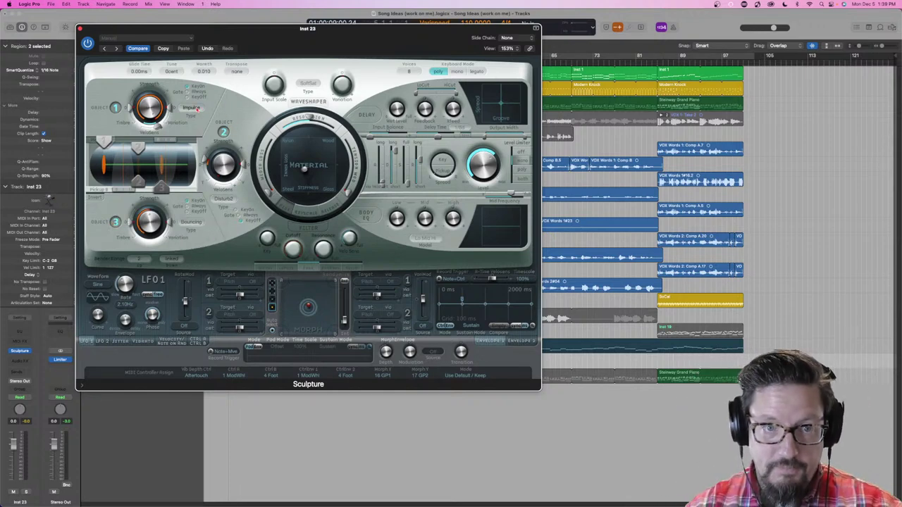
Examine the type options of Objects 1, 2 and 3, especially Object 2's full range including External
left_click(197, 108)
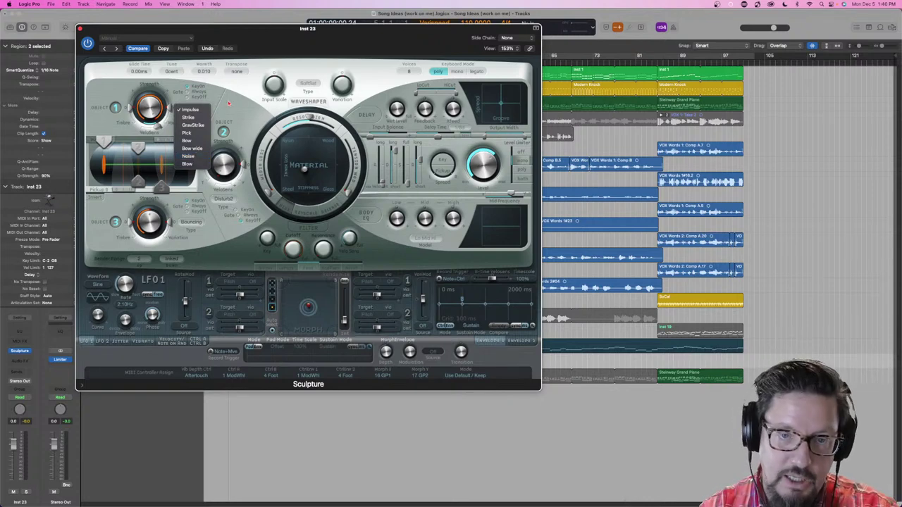
left_click(229, 103)
left_click(226, 200)
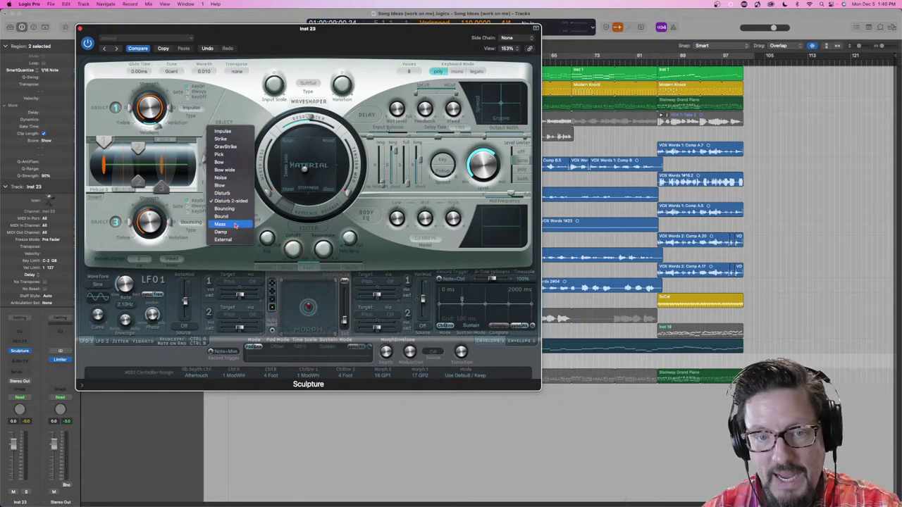
left_click(186, 242)
left_click(192, 223)
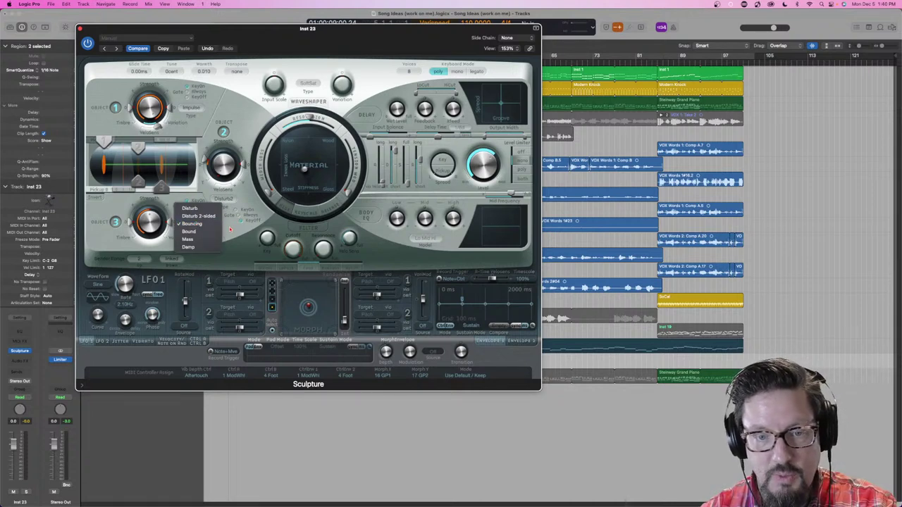
left_click(237, 180)
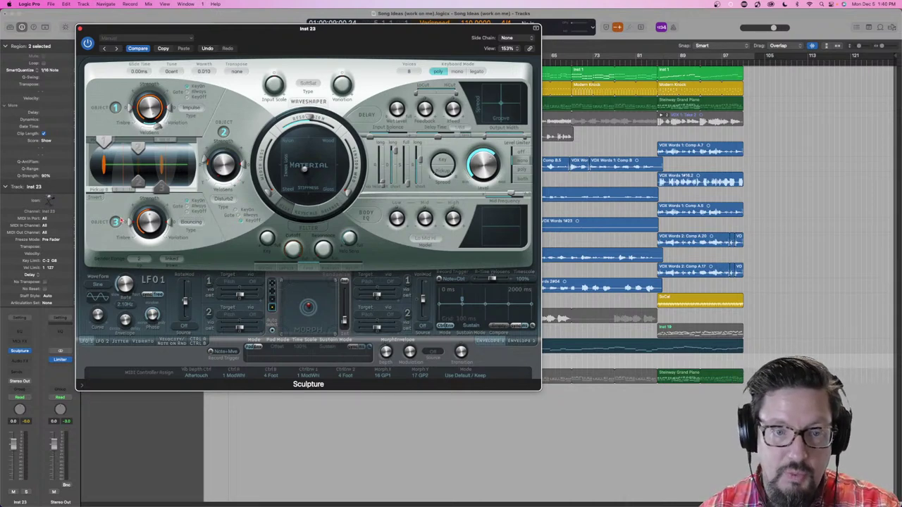
left_click(224, 200)
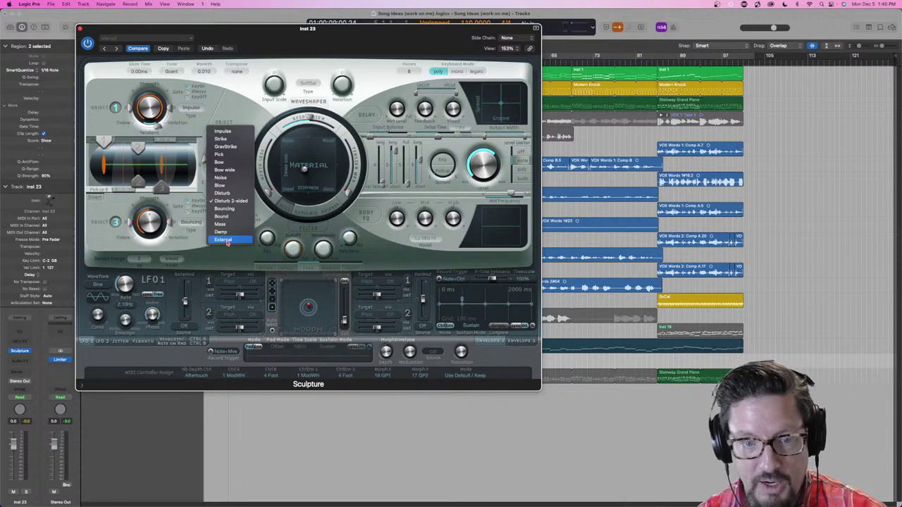
left_click(229, 250)
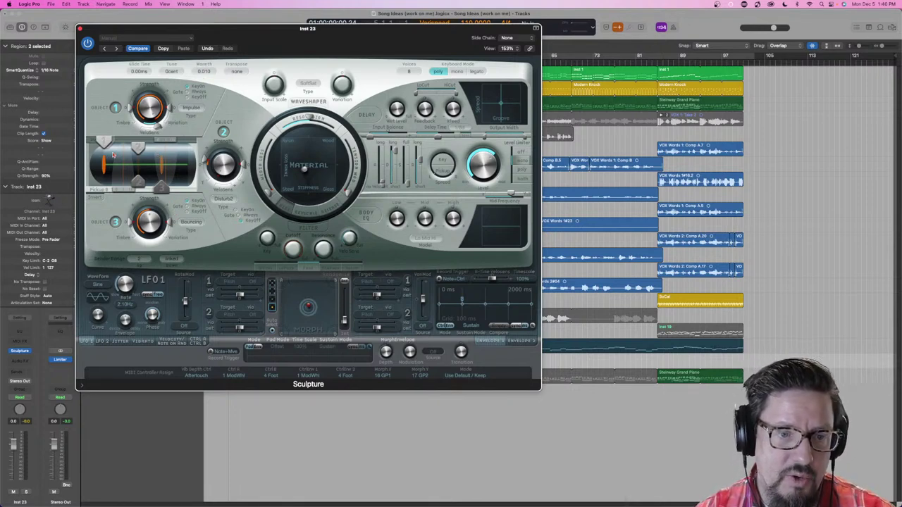
Switch off Objects 2 and 3 and choose Impulse as Object 1's type
left_click(224, 133)
left_click(115, 221)
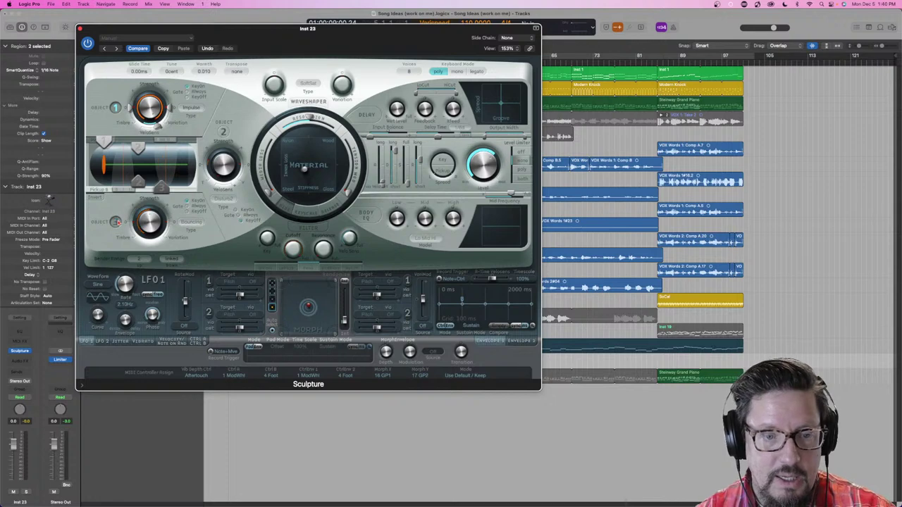
left_click(190, 109)
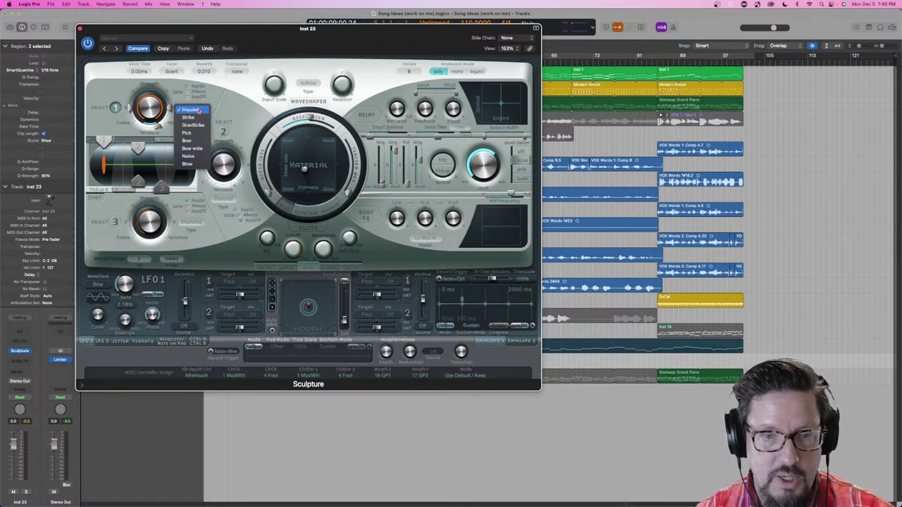
left_click(197, 110)
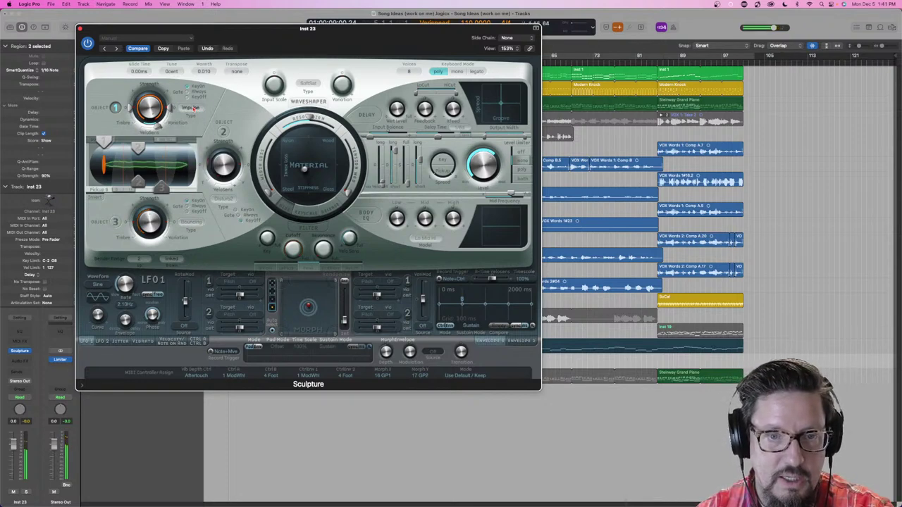
Audition Object 1 with the Strike, GravStrike and Pick types in turn
left_click(197, 110)
left_click(190, 110)
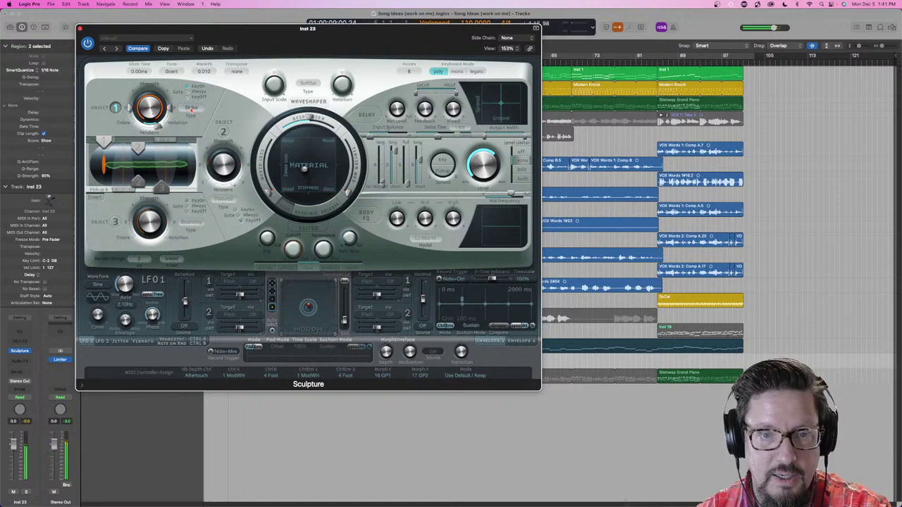
left_click(191, 108)
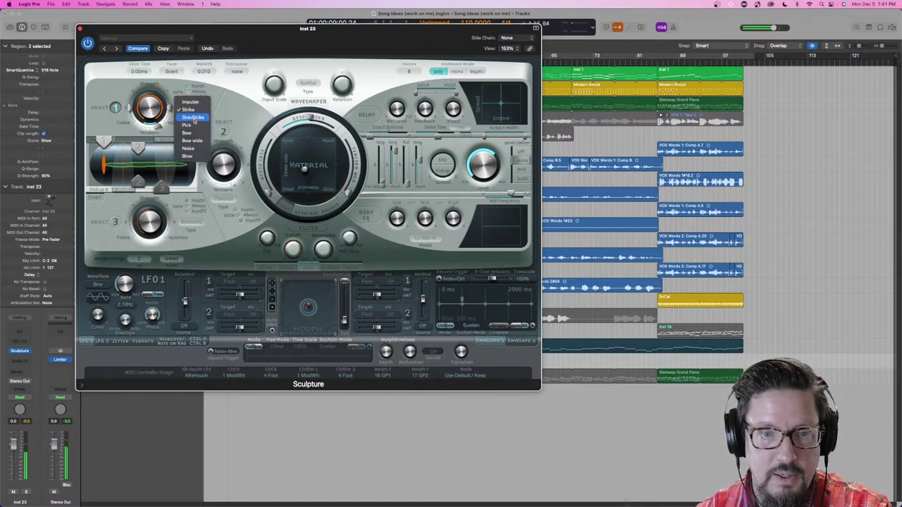
left_click(192, 115)
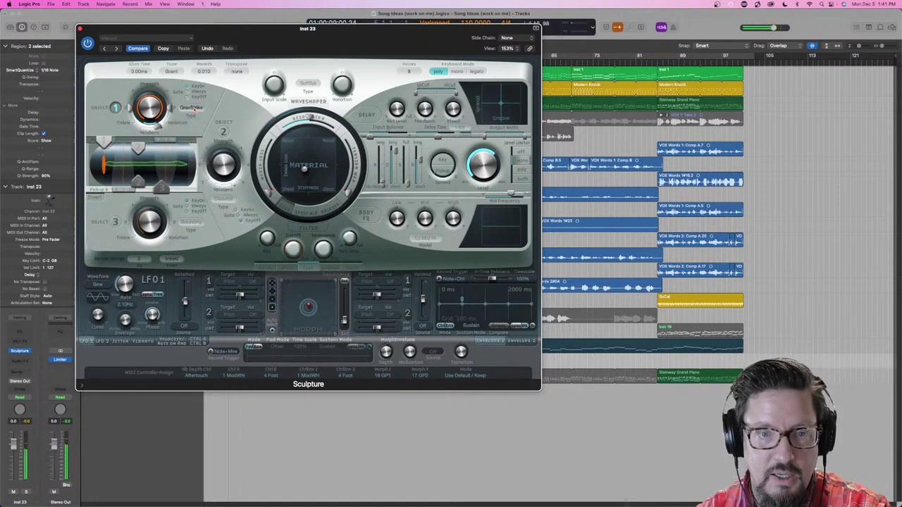
left_click(192, 109)
left_click(195, 117)
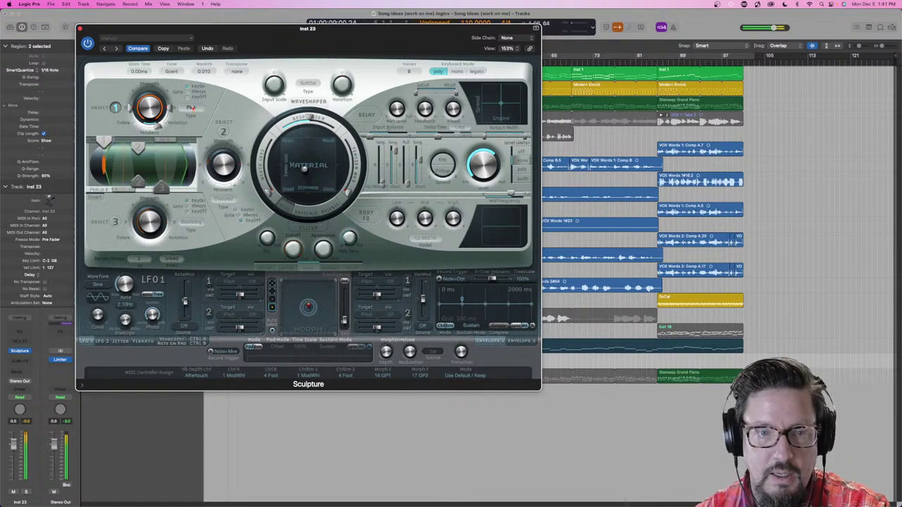
Audition Object 1 with the Bow, Bow wide and Noise types in turn
left_click(191, 108)
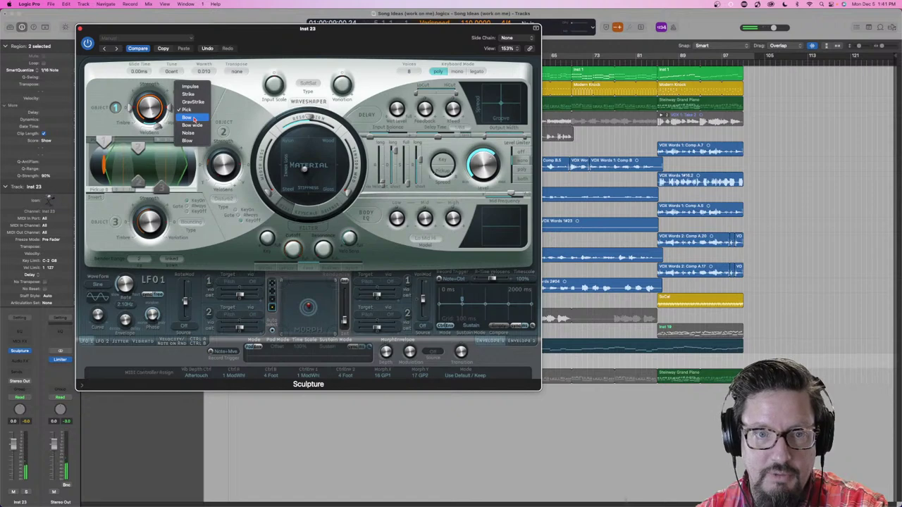
left_click(194, 117)
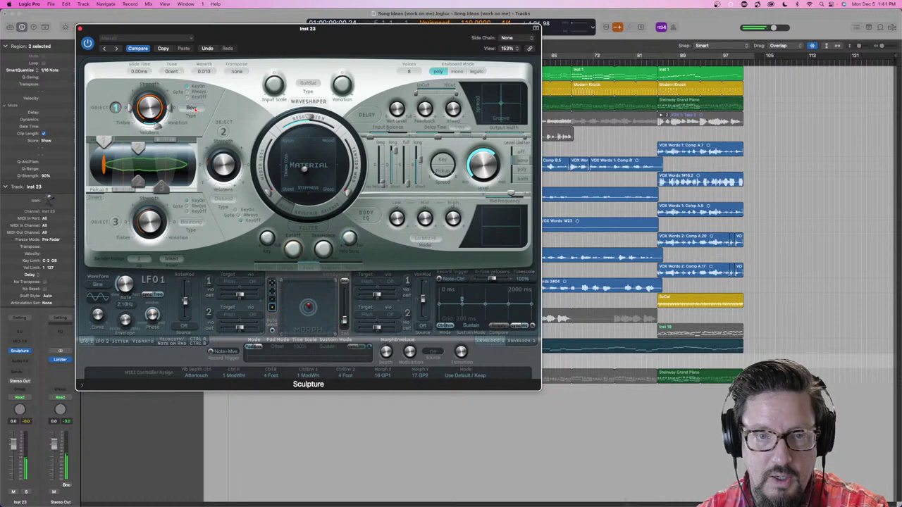
left_click(190, 110)
left_click(195, 118)
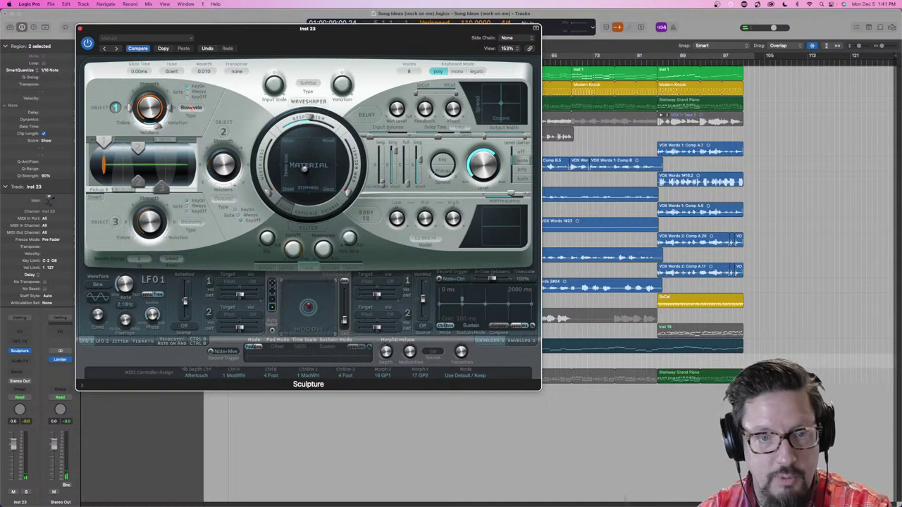
left_click(191, 107)
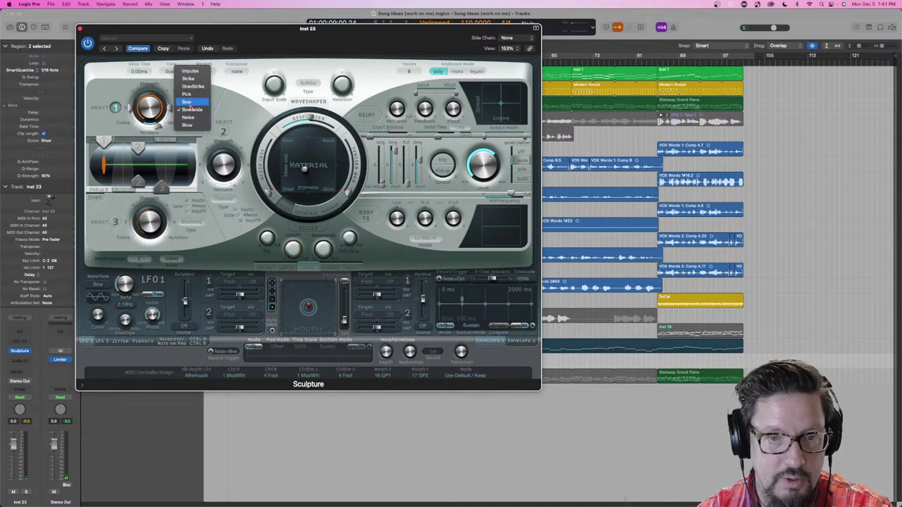
left_click(188, 117)
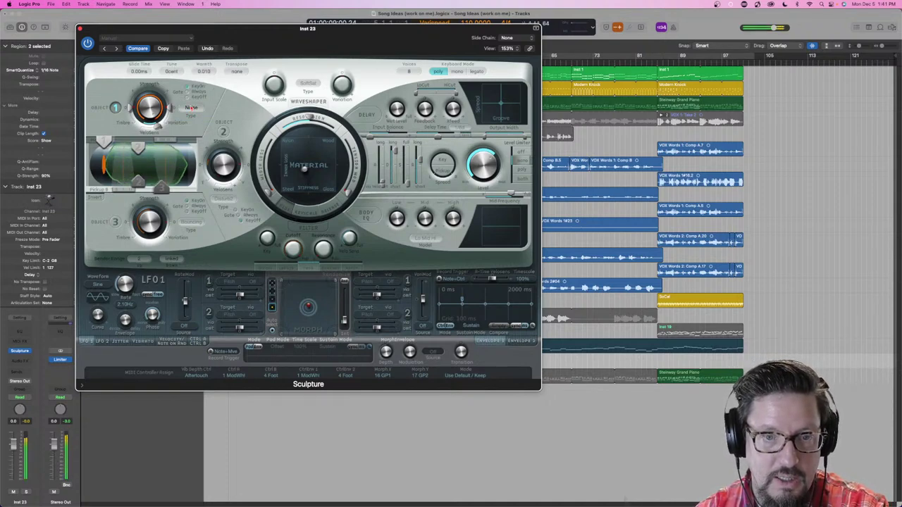
Set Object 1's type to Blow and turn its Strength down
left_click(190, 107)
left_click(195, 118)
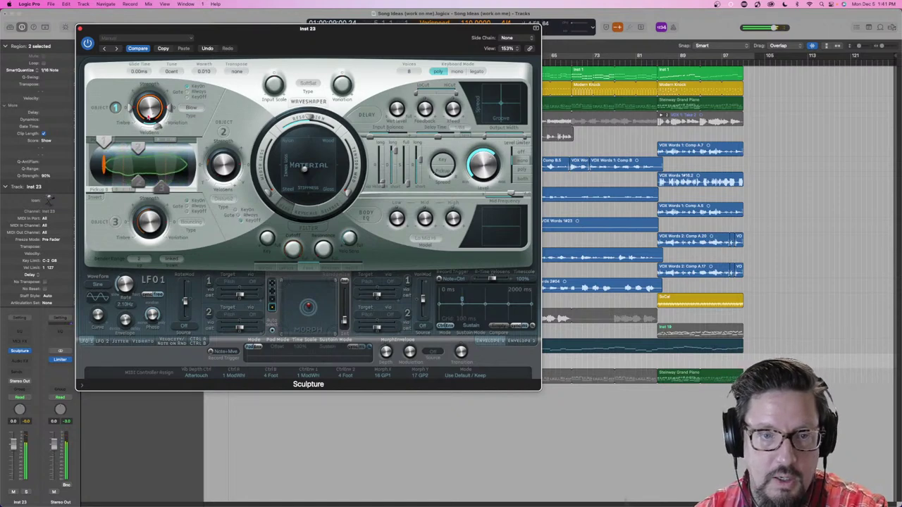
left_click_drag(150, 108, 150, 134)
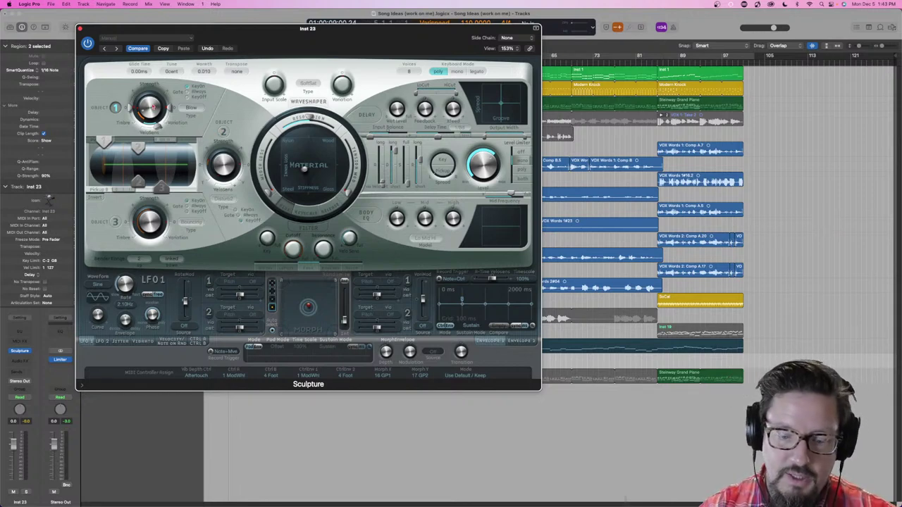
Sweep Object 1's Timbre down toward its minimum and return it to the 0 mark
left_click_drag(130, 108, 137, 126)
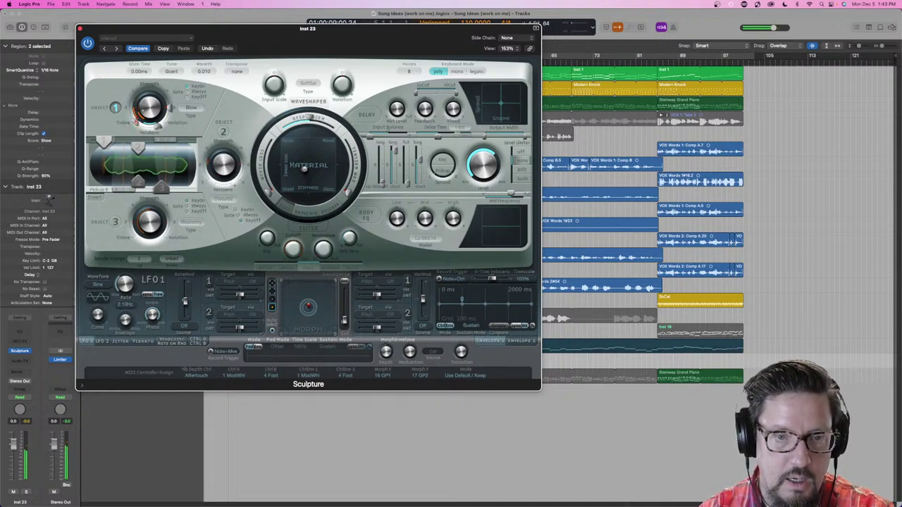
mouse_move(137, 123)
left_mouse_down()
mouse_move(128, 84)
mouse_move(127, 109)
left_mouse_up()
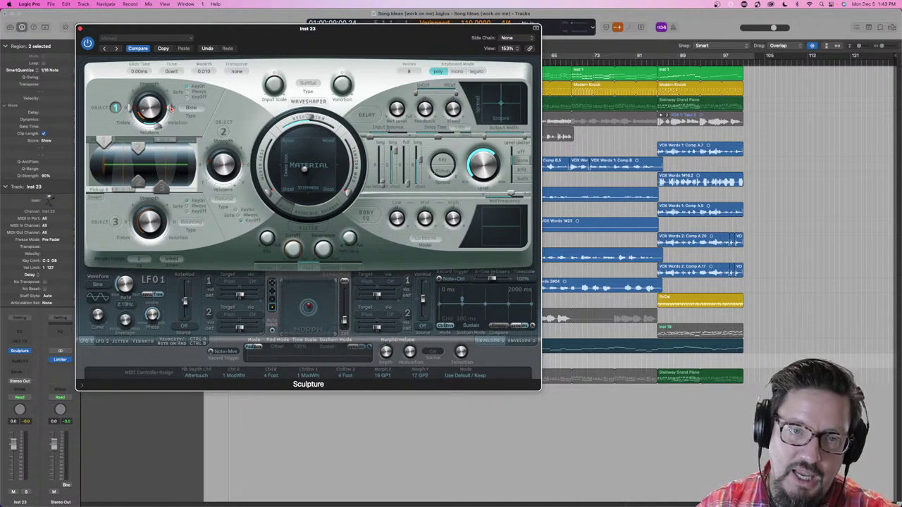
Sweep the Variation of Object 1's Blow excitation up and return it to its middle mark
left_click_drag(172, 109, 170, 87)
mouse_move(167, 94)
left_mouse_down()
mouse_move(166, 120)
mouse_move(168, 103)
left_mouse_up()
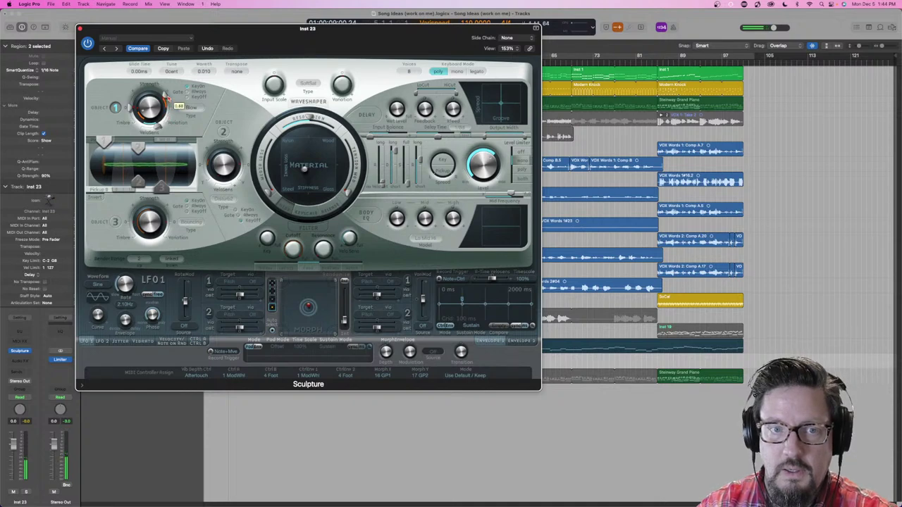
left_click_drag(167, 98, 170, 110)
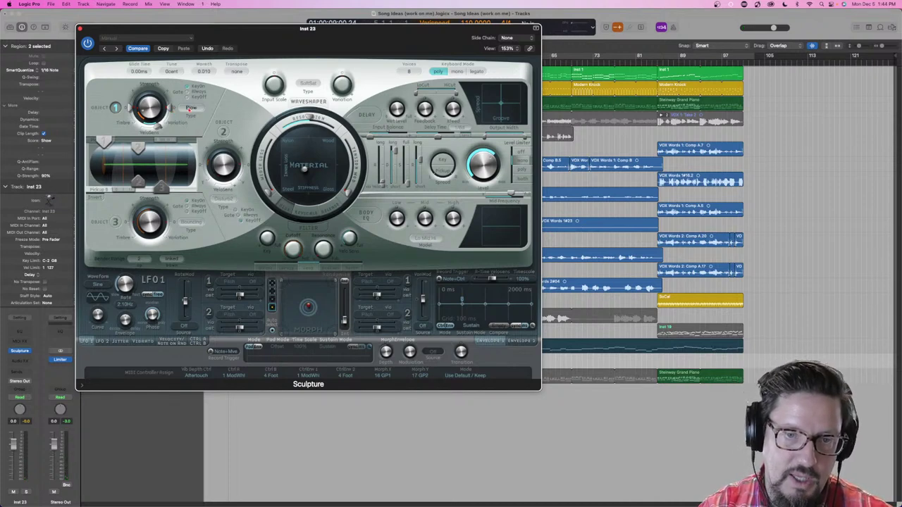
Set Object 1's type to Pick and sweep its Variation up from the middle
left_click(189, 107)
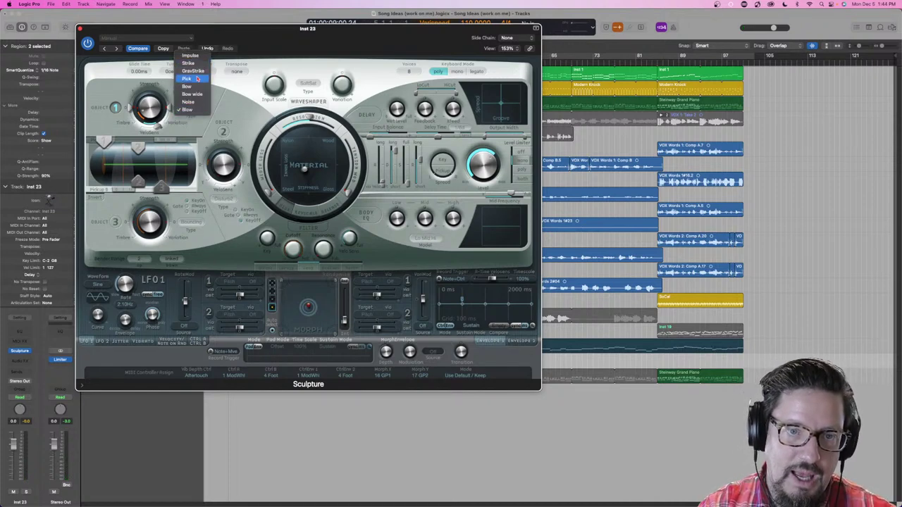
left_click(189, 78)
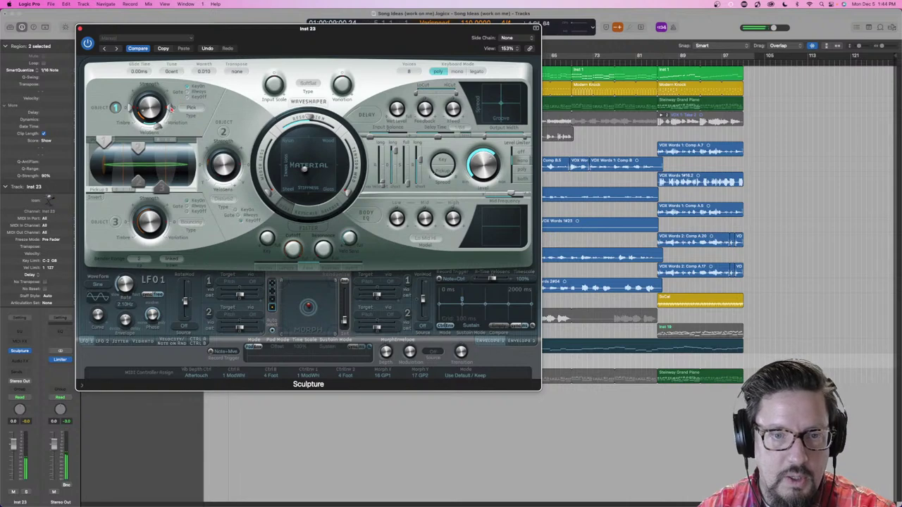
mouse_move(170, 110)
left_mouse_down()
mouse_move(170, 89)
mouse_move(166, 123)
mouse_move(170, 98)
left_mouse_up()
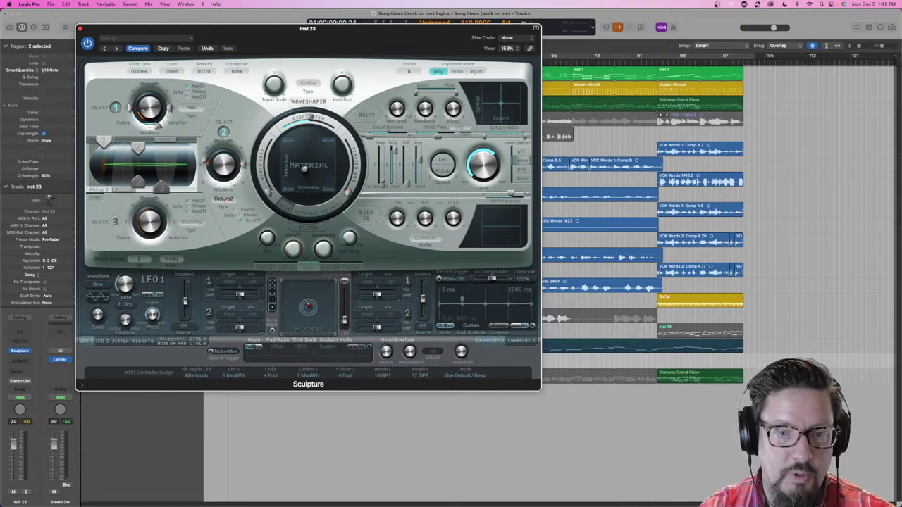
Set Object 2's type to Bouncing, then raise and lower its Strength to hear the effect
left_click(224, 200)
left_click(224, 208)
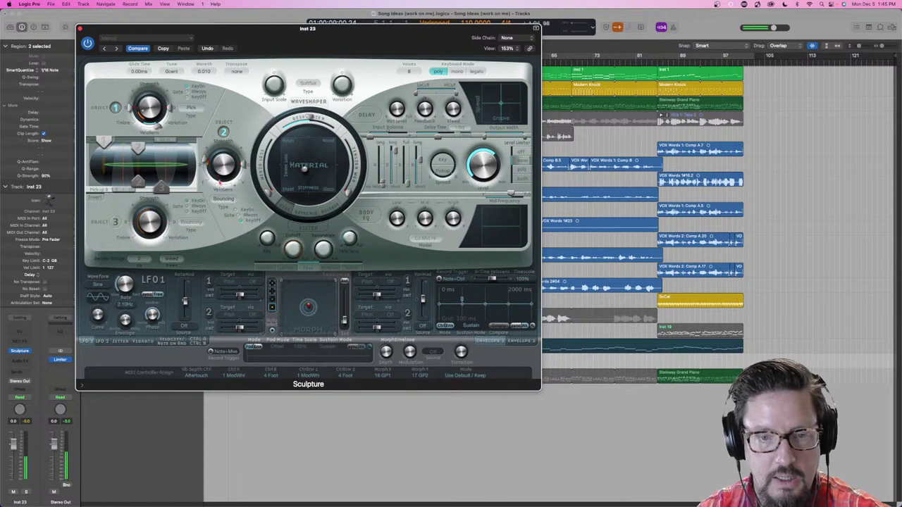
left_click_drag(221, 172, 211, 161)
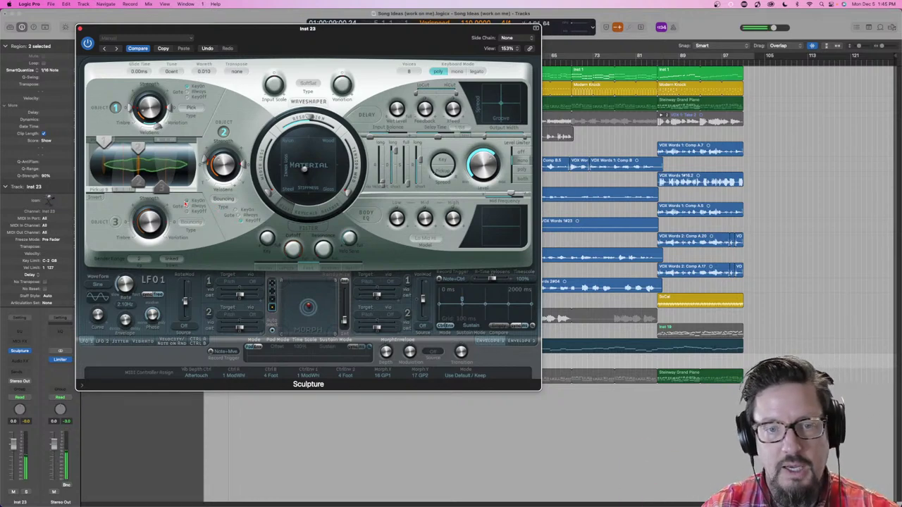
left_click_drag(220, 163, 217, 170)
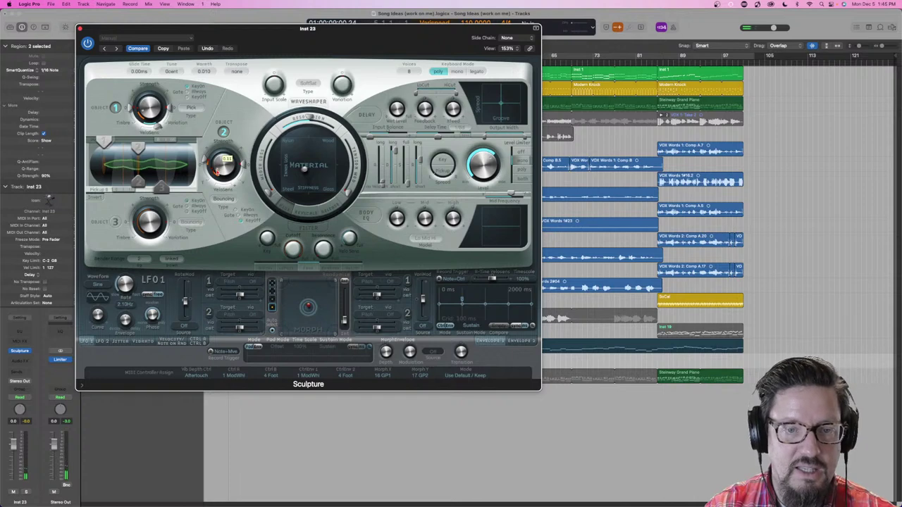
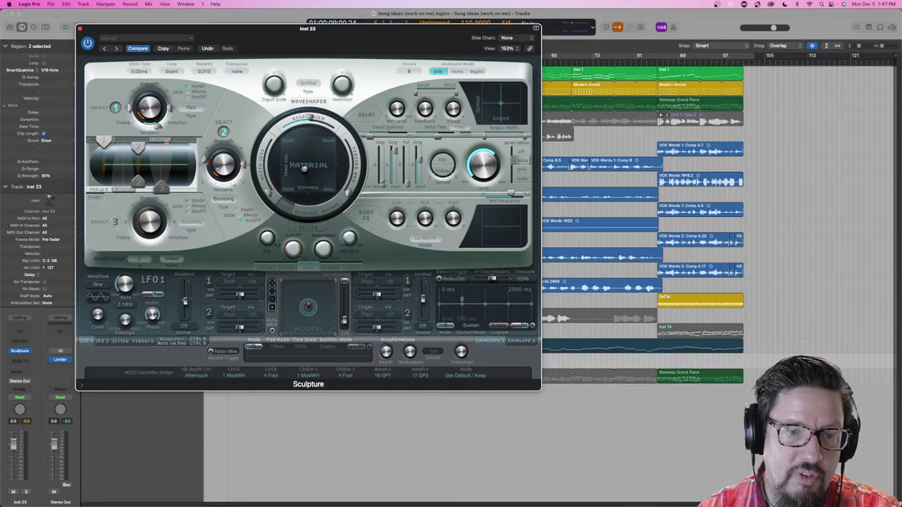
Sweep Object 1's position along the string and return it to the string's left end
left_click_drag(165, 141, 141, 145)
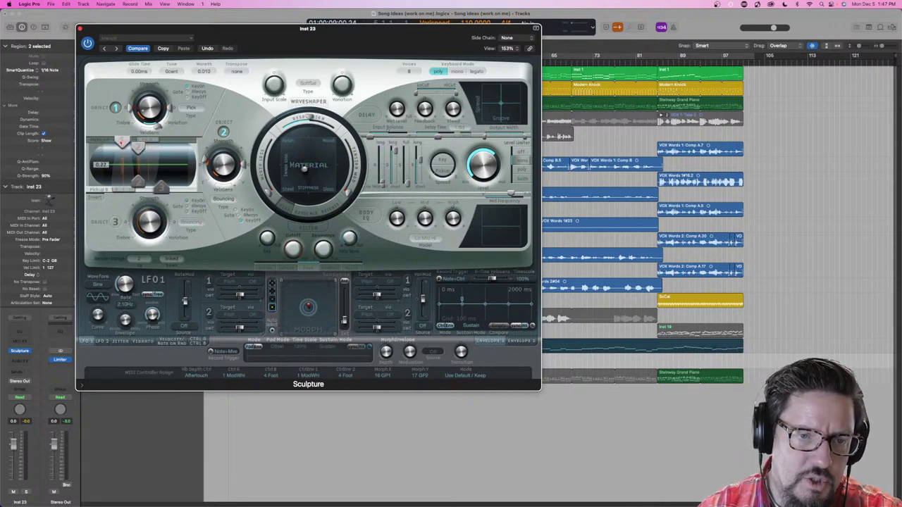
mouse_move(153, 141)
left_mouse_down()
mouse_move(123, 141)
mouse_move(156, 141)
left_mouse_up()
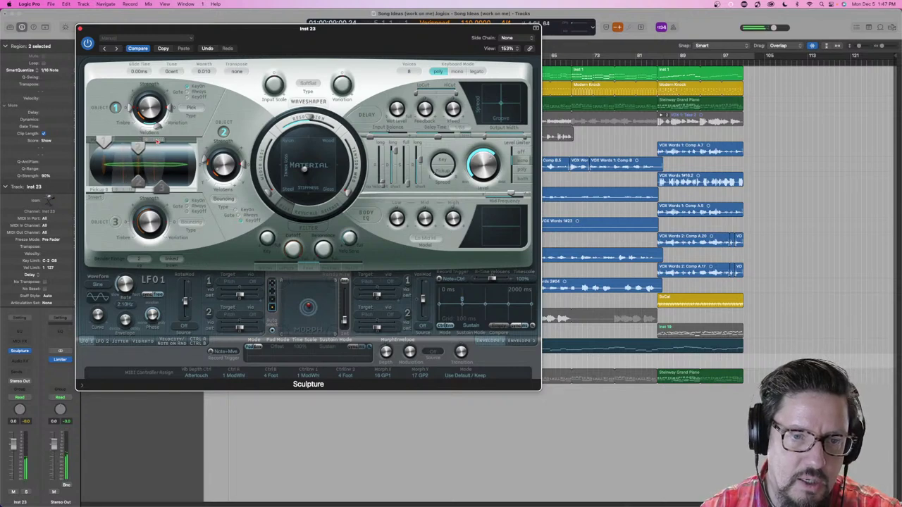
mouse_move(157, 141)
left_mouse_down()
mouse_move(107, 141)
mouse_move(189, 141)
left_mouse_up()
mouse_move(125, 189)
left_mouse_down()
mouse_move(93, 188)
mouse_move(192, 186)
mouse_move(109, 186)
left_mouse_up()
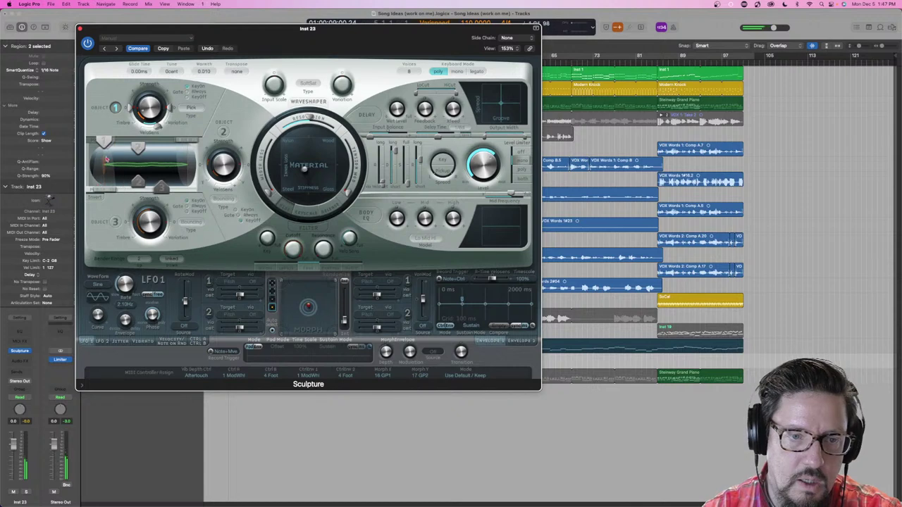
Audition Object 1 alone at different positions along the string, leaving it near the middle
mouse_move(107, 144)
left_mouse_down()
mouse_move(184, 141)
mouse_move(109, 143)
mouse_move(143, 144)
left_mouse_up()
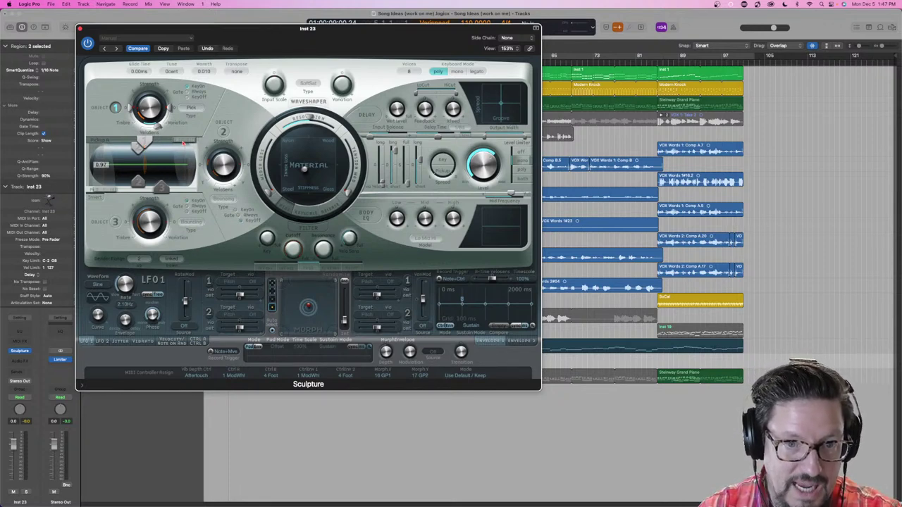
left_click_drag(160, 146, 148, 143)
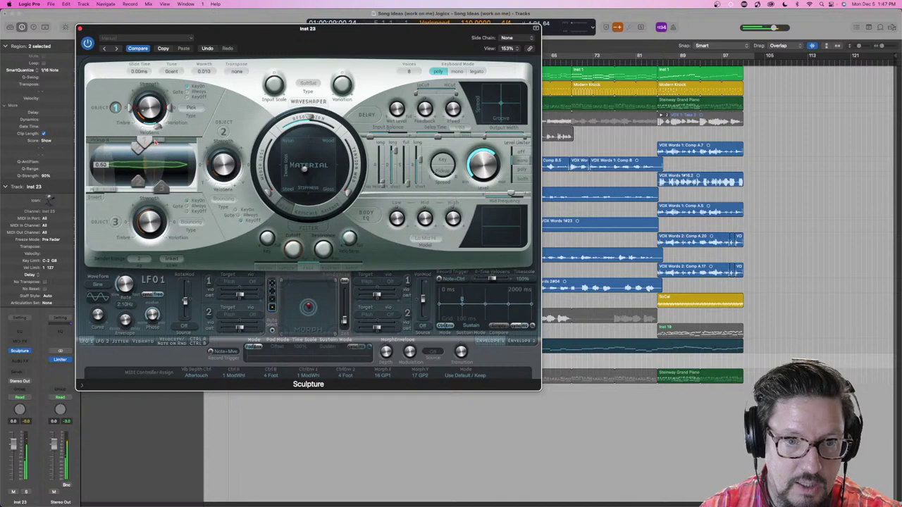
left_click_drag(180, 143, 134, 144)
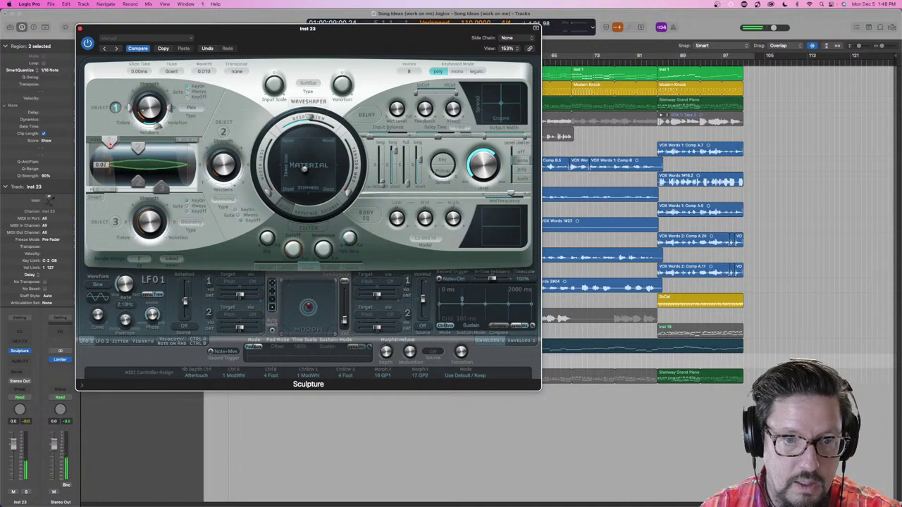
left_click_drag(134, 143, 150, 143)
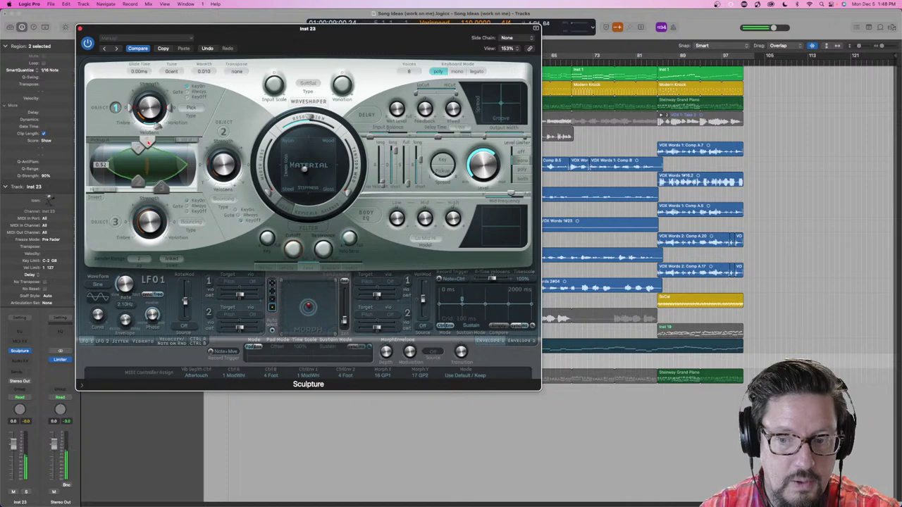
left_click_drag(149, 142, 151, 143)
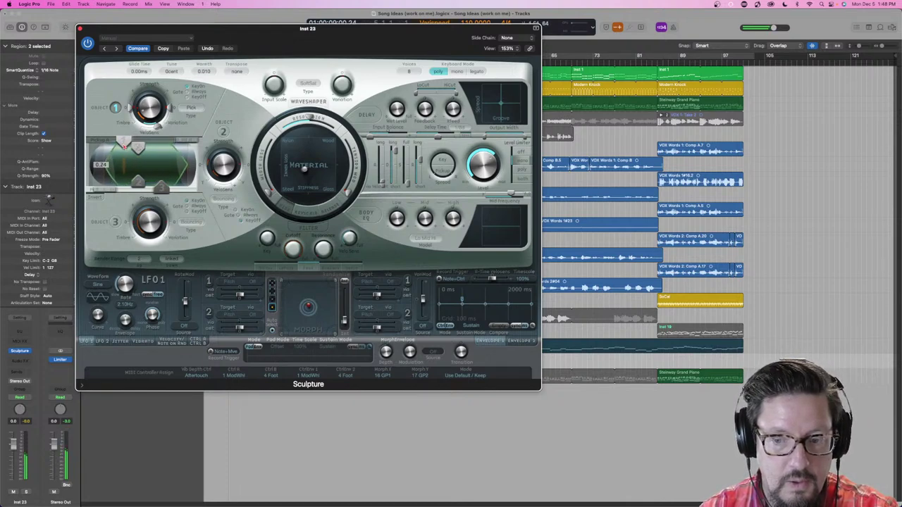
left_click_drag(125, 147, 150, 147)
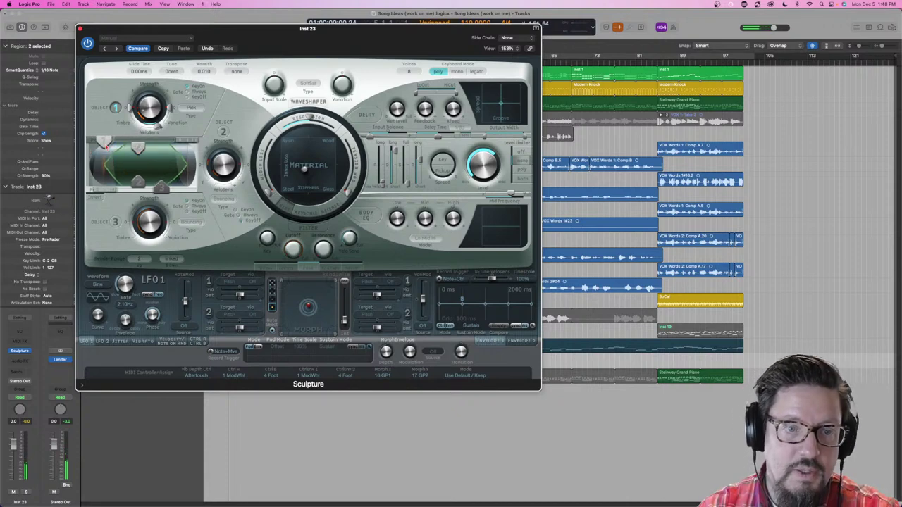
left_click_drag(108, 146, 144, 146)
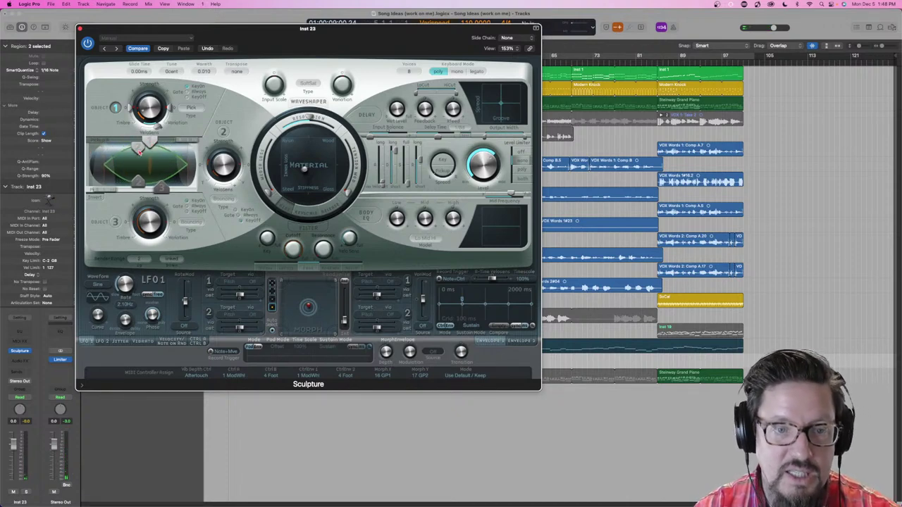
Enable Object 2 and move its position toward the left end of the string
left_click(223, 132)
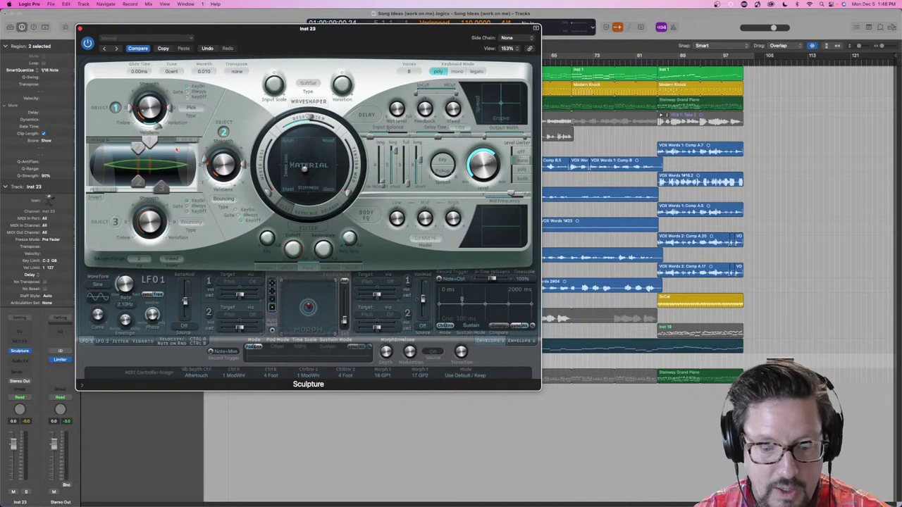
left_click_drag(138, 150, 137, 150)
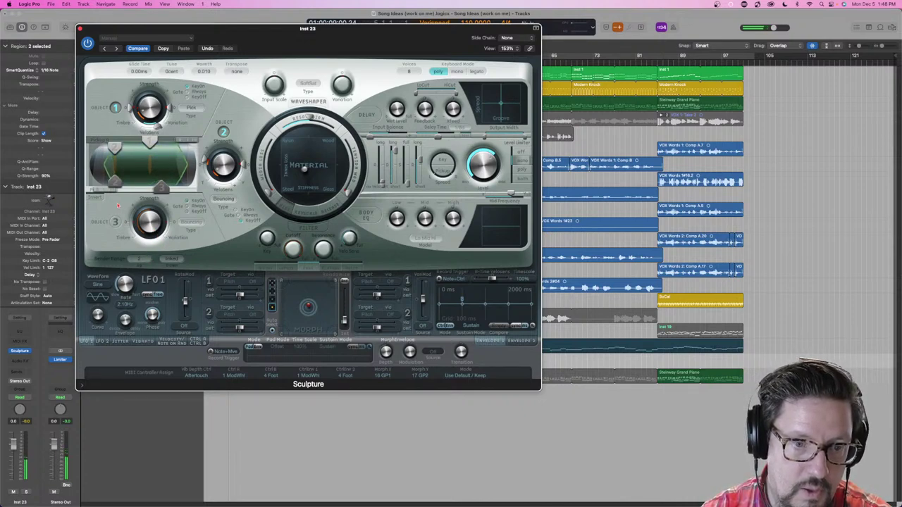
Enable Object 3 with the Disturb type and audition its Strength and Timbre
left_click(115, 222)
left_click(189, 222)
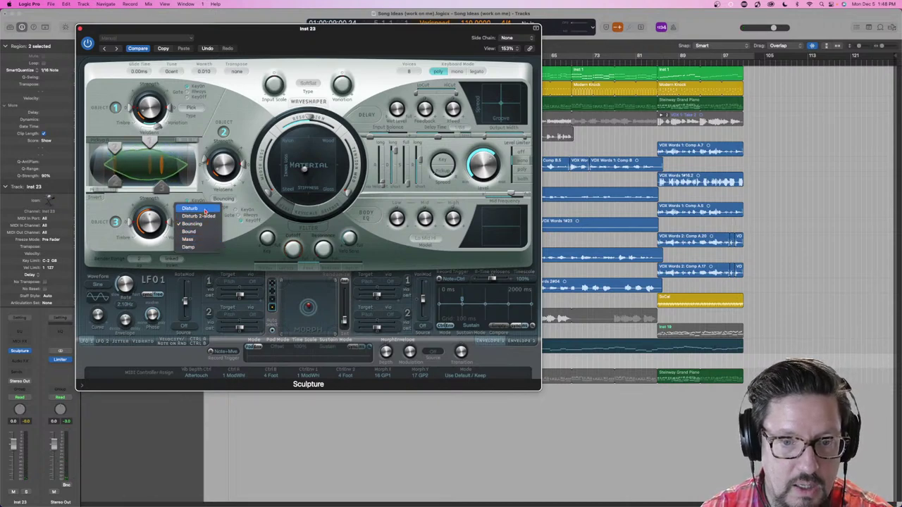
left_click(190, 208)
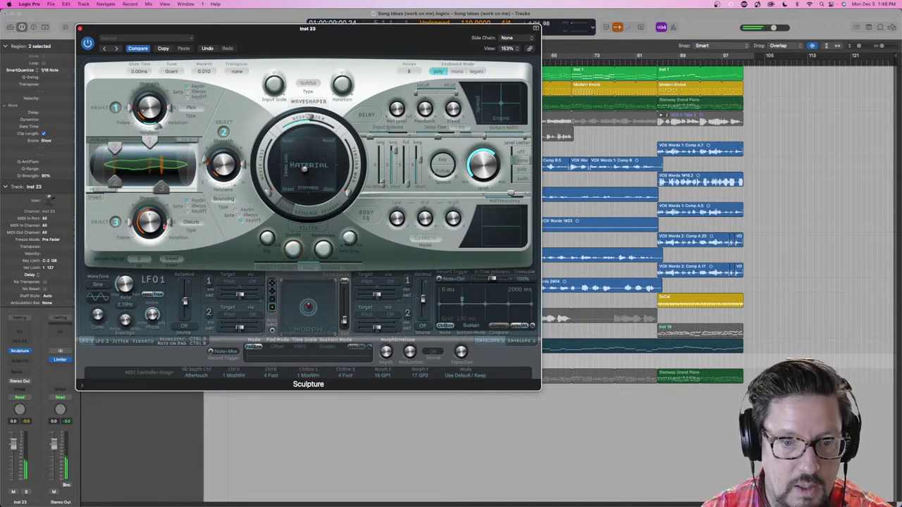
left_click_drag(145, 224, 147, 236)
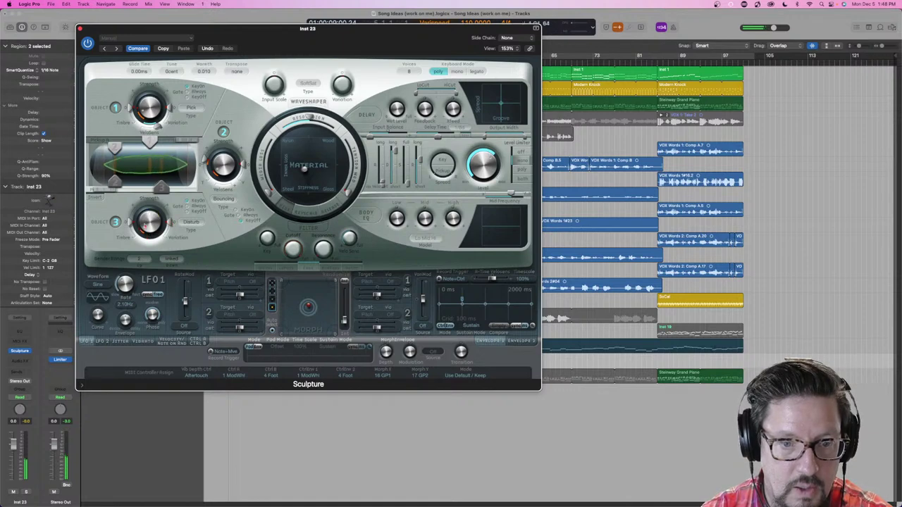
left_click_drag(130, 224, 168, 236)
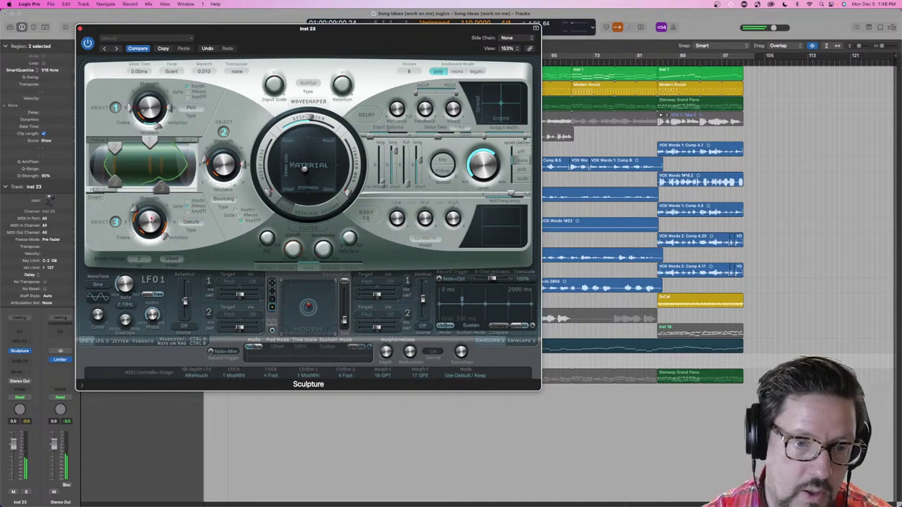
left_click(151, 219)
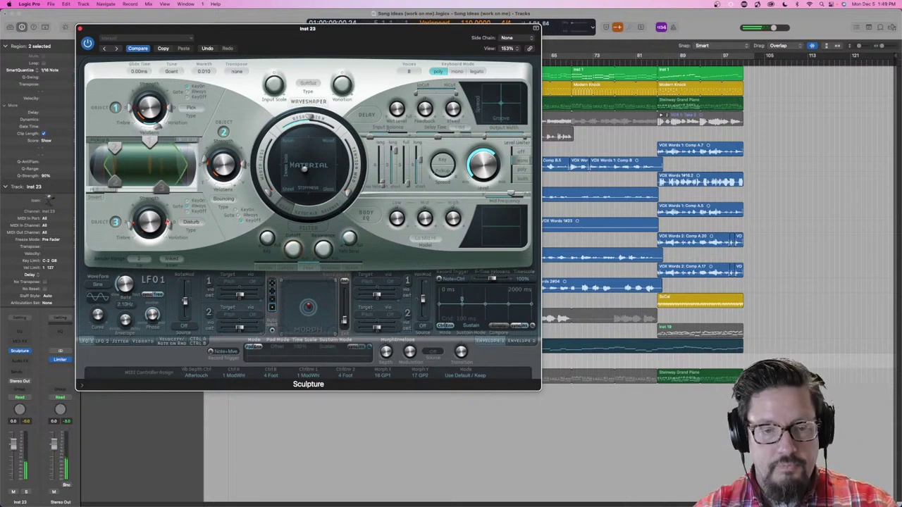
Set Object 3's type to Bouncing and Object 2's type to Bow
left_click(190, 223)
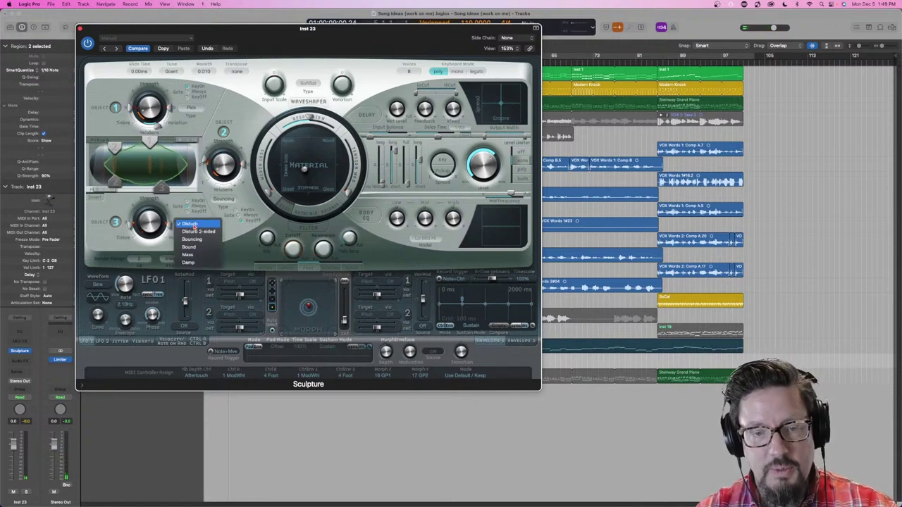
left_click(193, 239)
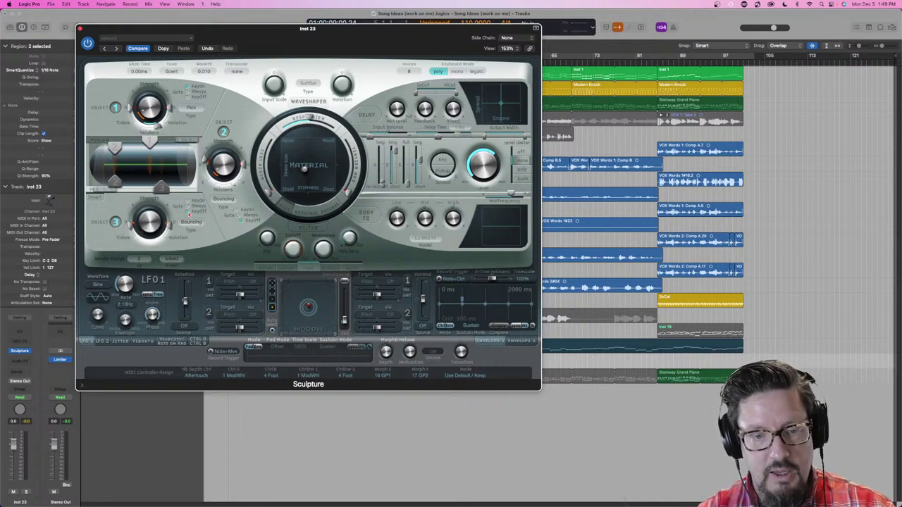
left_click(224, 199)
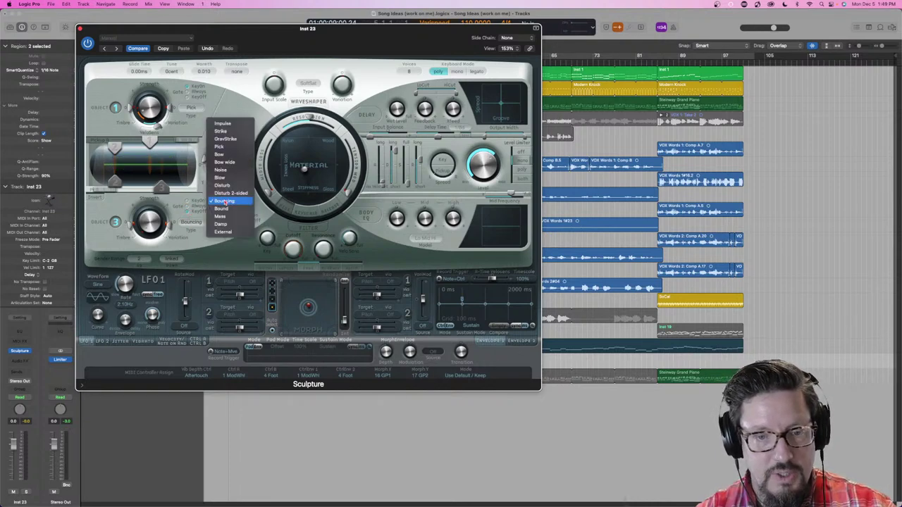
left_click(227, 155)
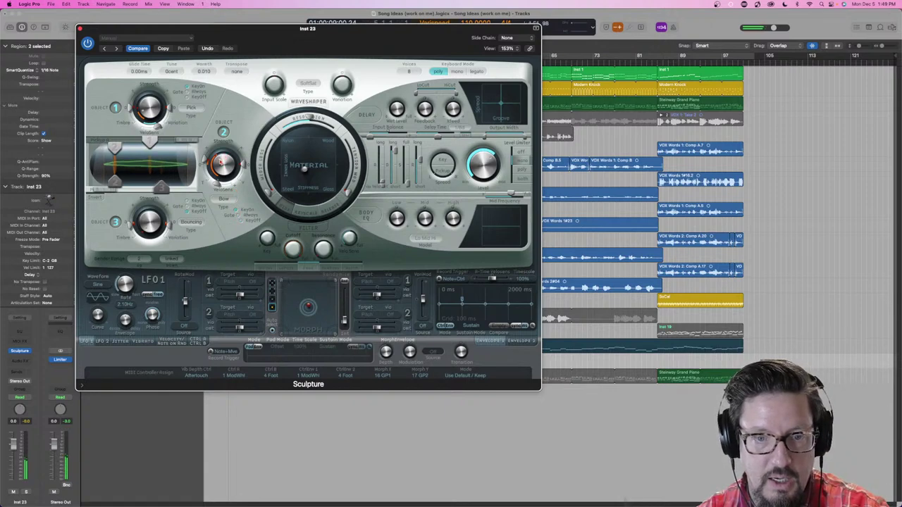
Raise Object 1's Strength, adjust the Strength of Objects 2 and 3, and move Object 2 to the left end of the string
left_click_drag(223, 162, 217, 175)
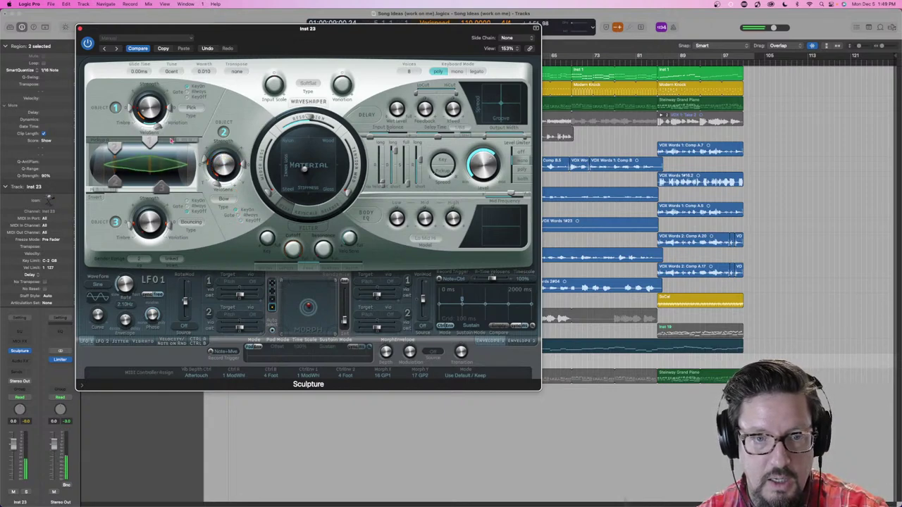
left_click_drag(143, 112, 137, 102)
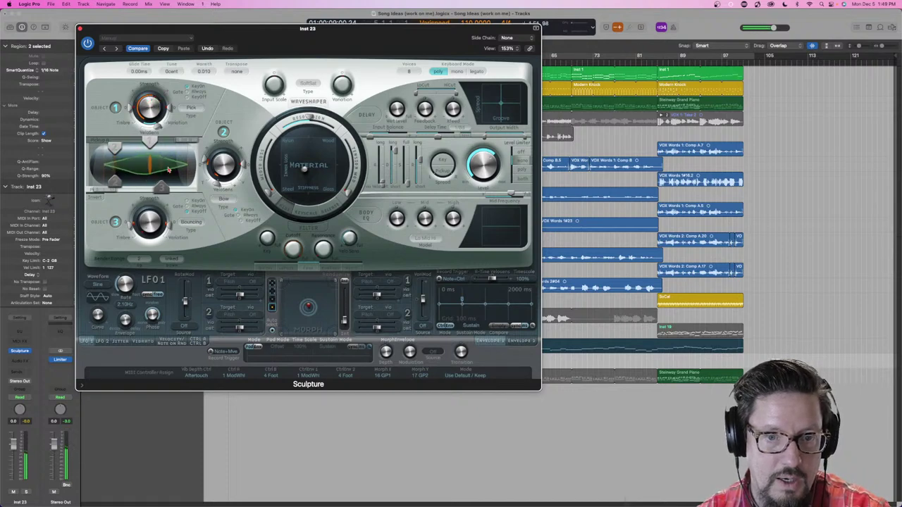
mouse_move(121, 181)
left_mouse_down()
mouse_move(180, 180)
mouse_move(107, 185)
mouse_move(131, 190)
left_mouse_up()
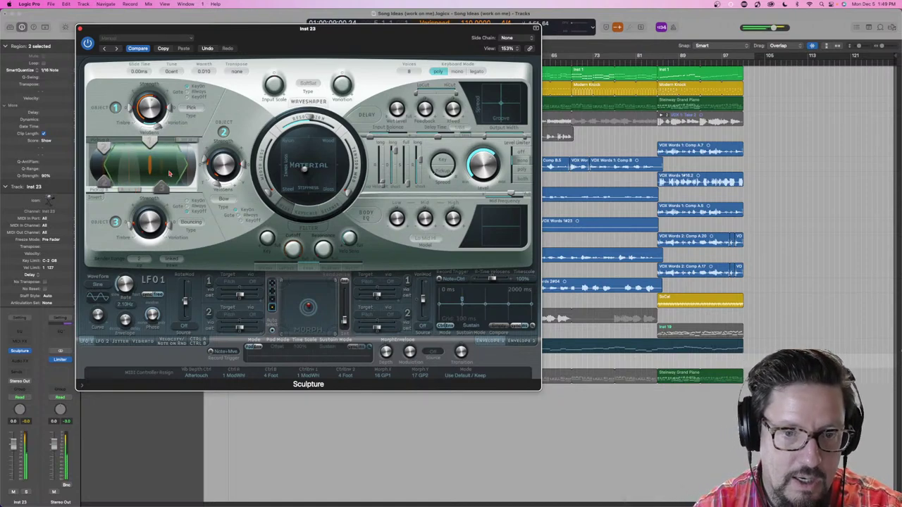
left_click_drag(218, 167, 220, 166)
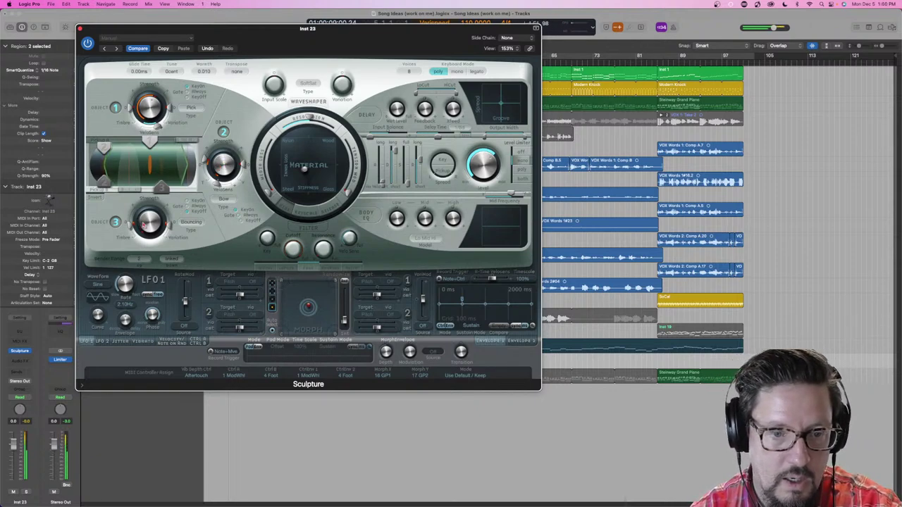
left_click_drag(146, 223, 145, 223)
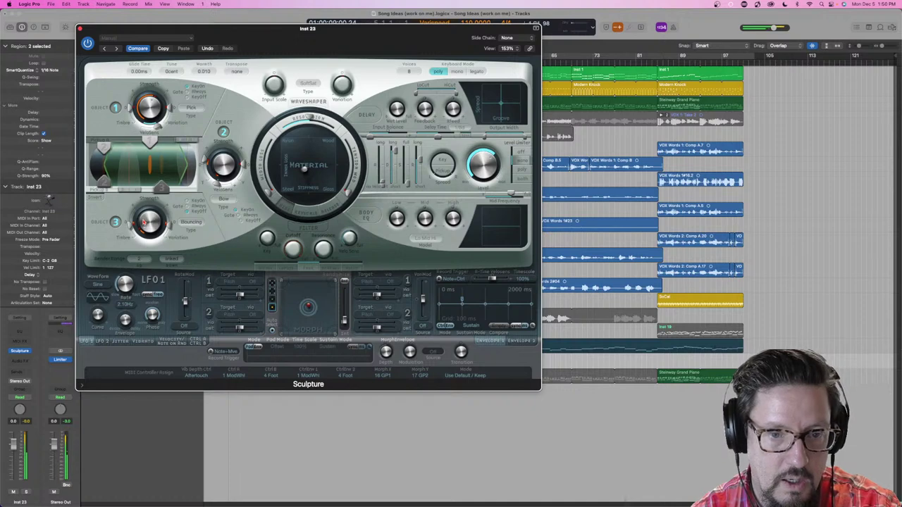
Adjust the Strength knobs of Objects 2 and 1, and shift the pickup position above the string
left_click_drag(217, 168, 223, 166)
left_click_drag(149, 105, 144, 111)
left_click_drag(188, 142, 173, 144)
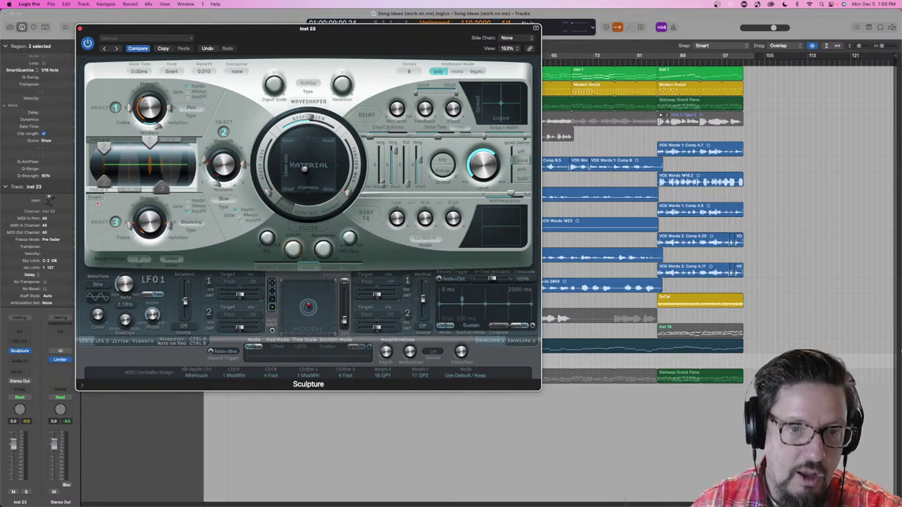
Move the string's material toward the Nylon–Steel edge of the Material pad and raise Object 2's VeloSens
left_click_drag(305, 169, 318, 147)
left_click_drag(335, 150, 288, 162)
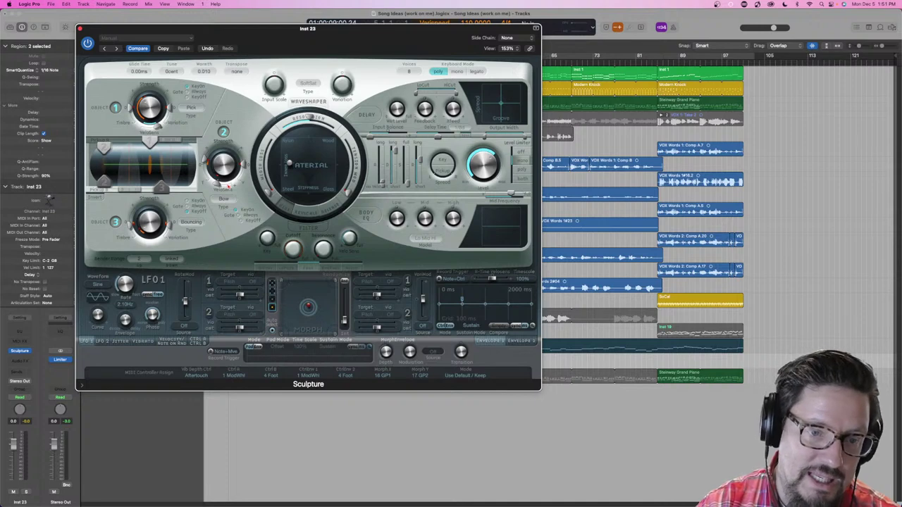
left_click_drag(218, 185, 232, 186)
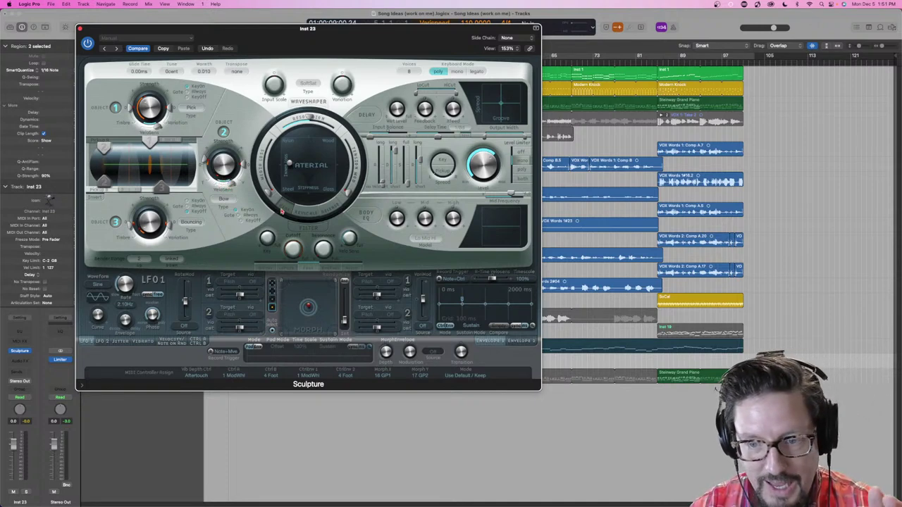
Enable the Body EQ and set its model to Acoustic Guitar 1
left_click(367, 216)
left_click(425, 239)
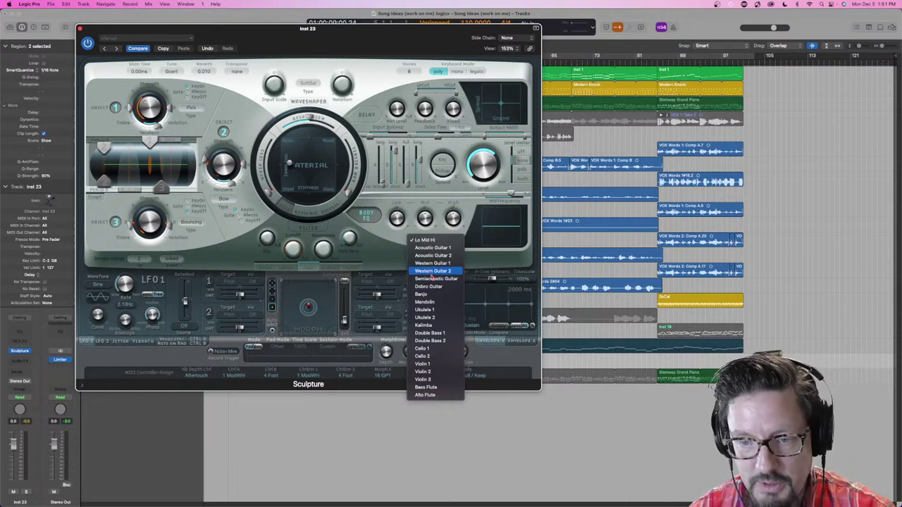
left_click(435, 249)
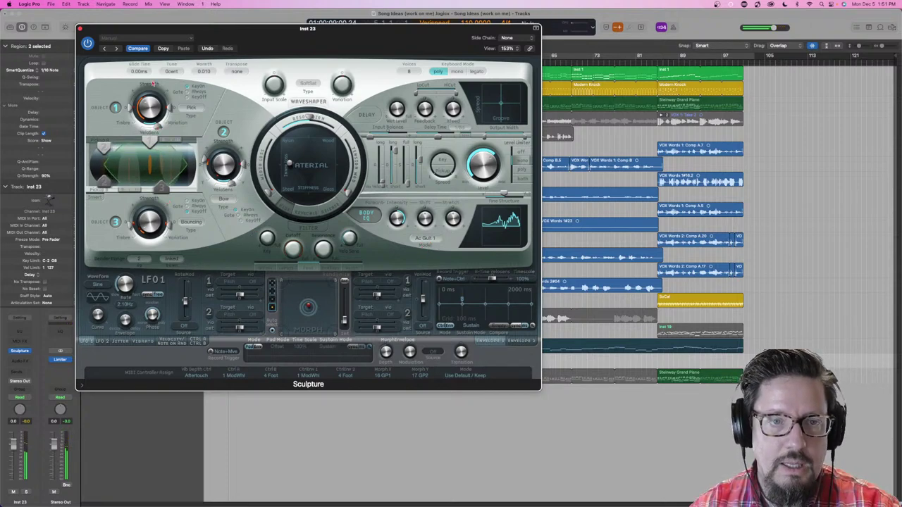
Load the Nylon Fingered Guitar preset from Sculpture's 08 Plucked Instruments category
left_click(146, 39)
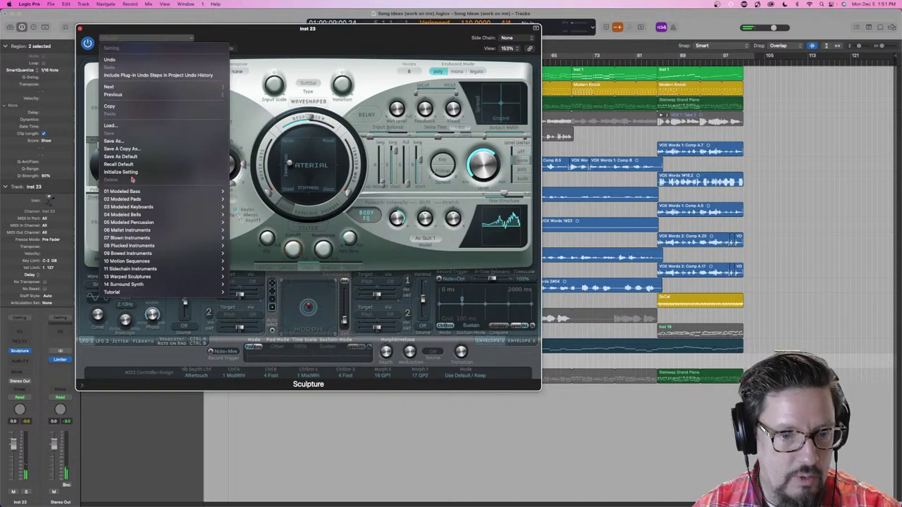
mouse_move(148, 246)
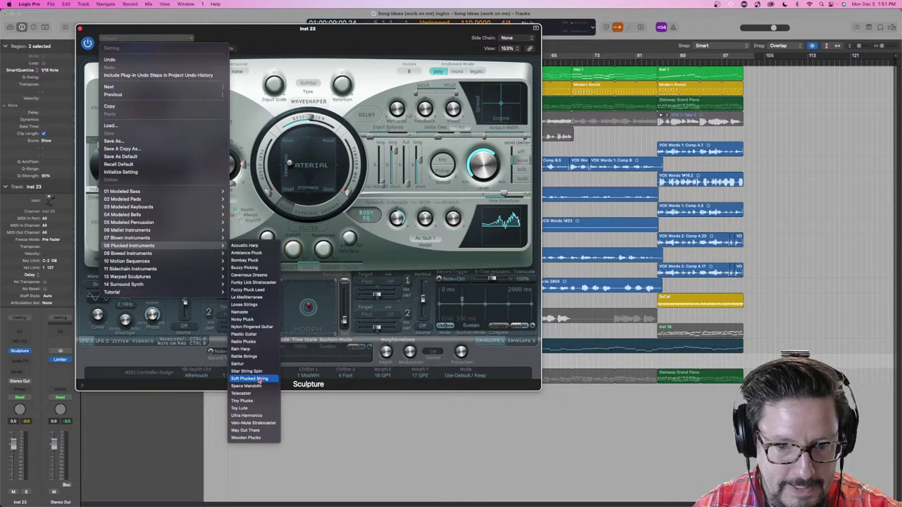
left_click(252, 327)
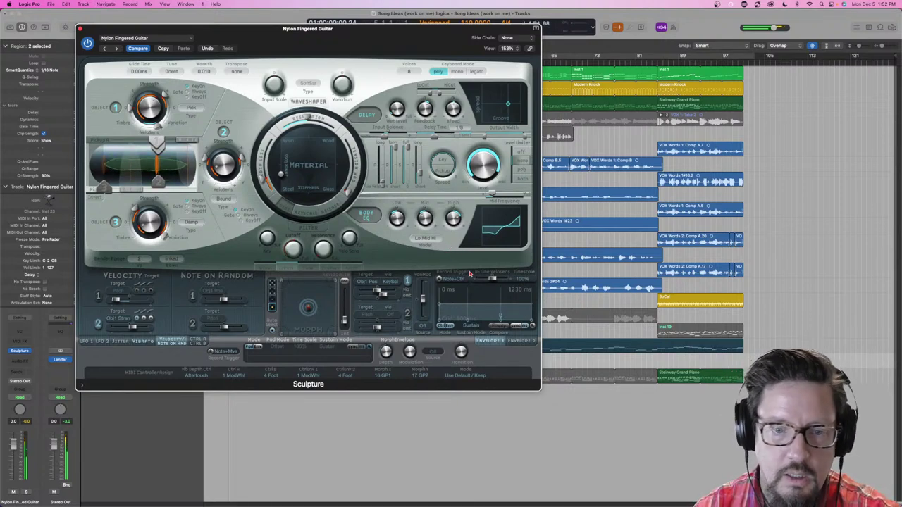
Insert the Scripter MIDI effect on the instrument's channel strip and load its Guitar Strummer preset
left_click_drag(230, 35, 349, 44)
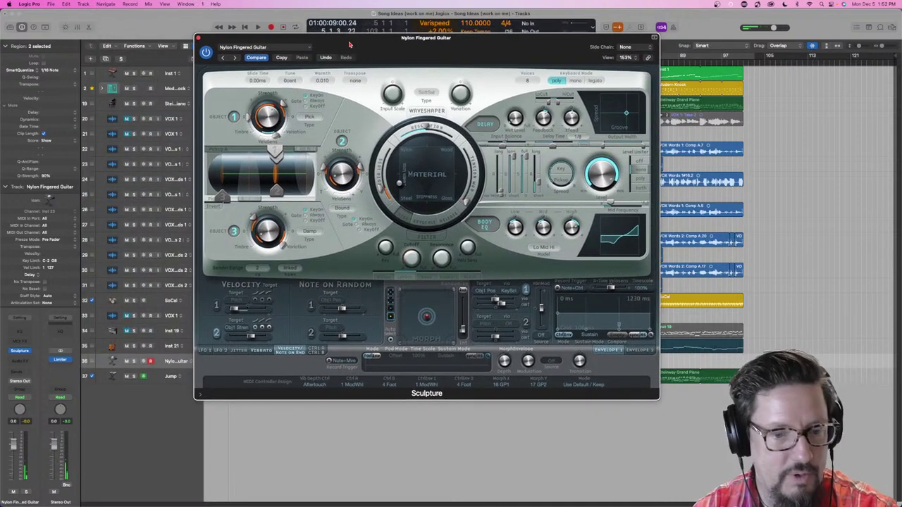
left_click(21, 344)
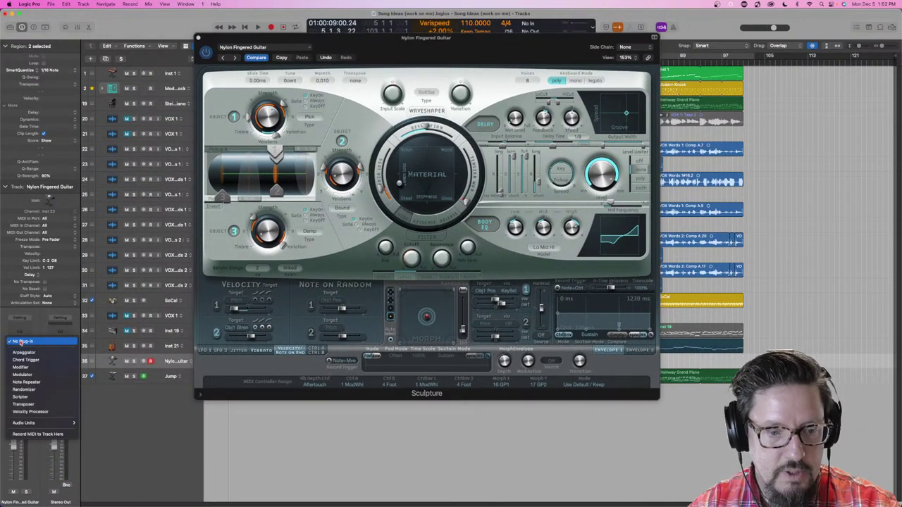
left_click(31, 398)
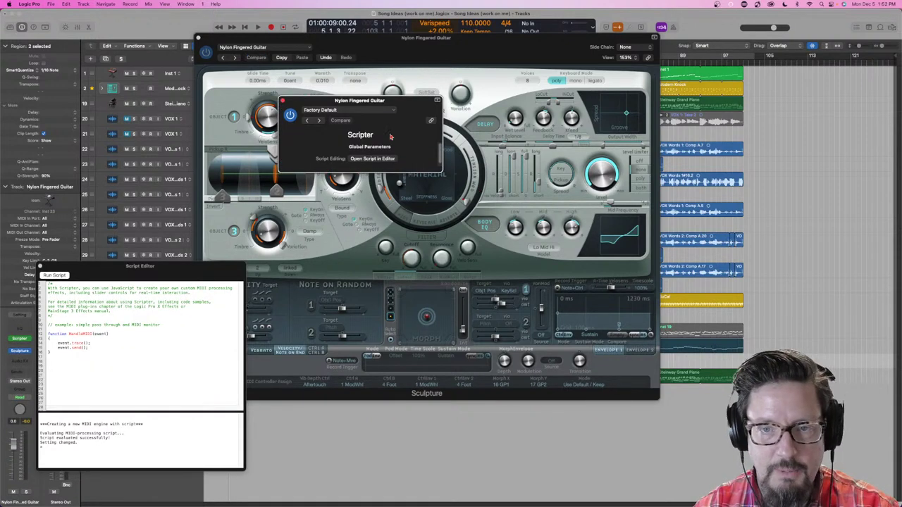
left_click(338, 111)
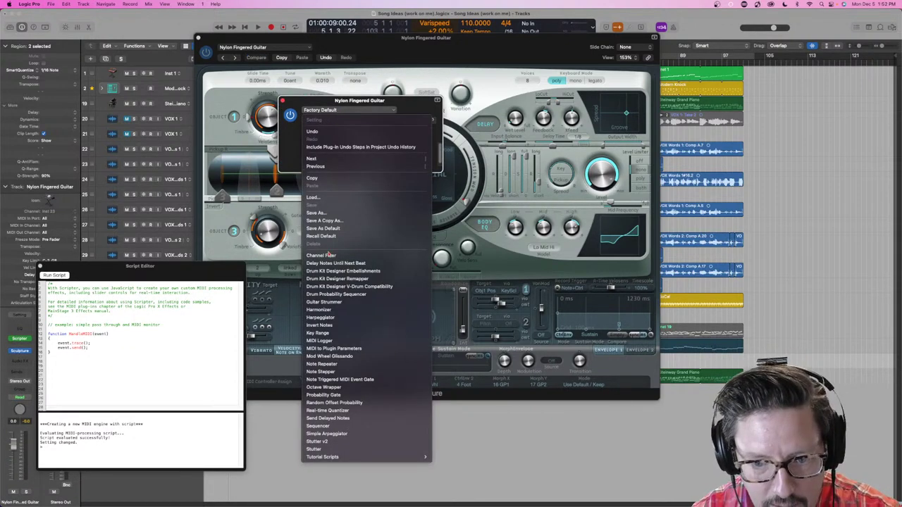
left_click(323, 302)
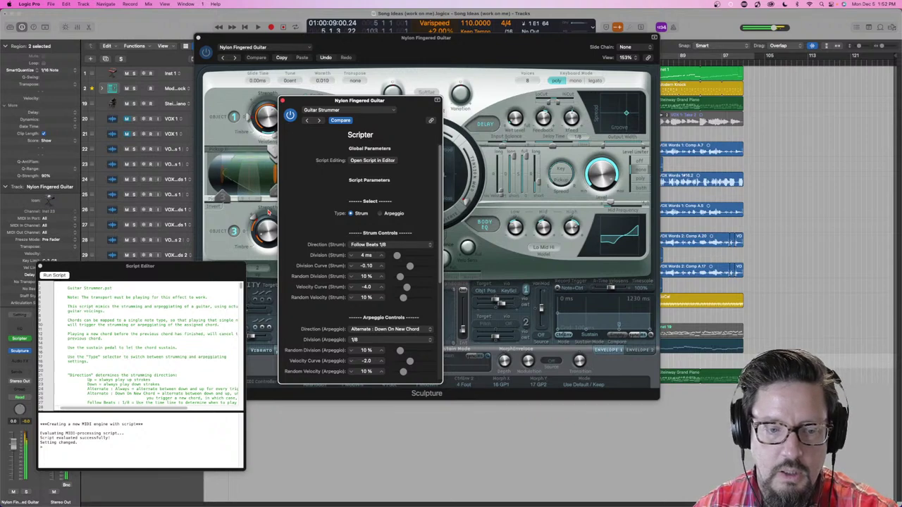
Try the script's Arpeggio type, set it back to Strum, and close the Scripter and Script Editor windows
left_click(380, 213)
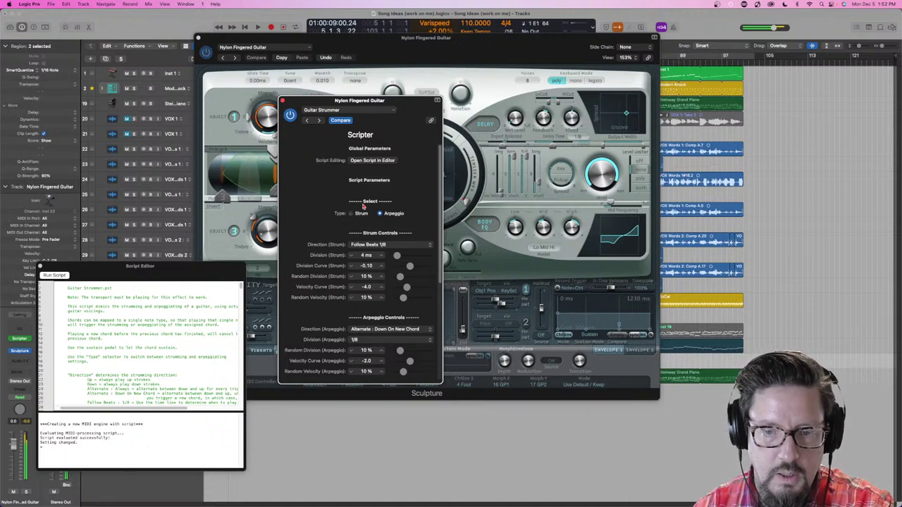
left_click(351, 213)
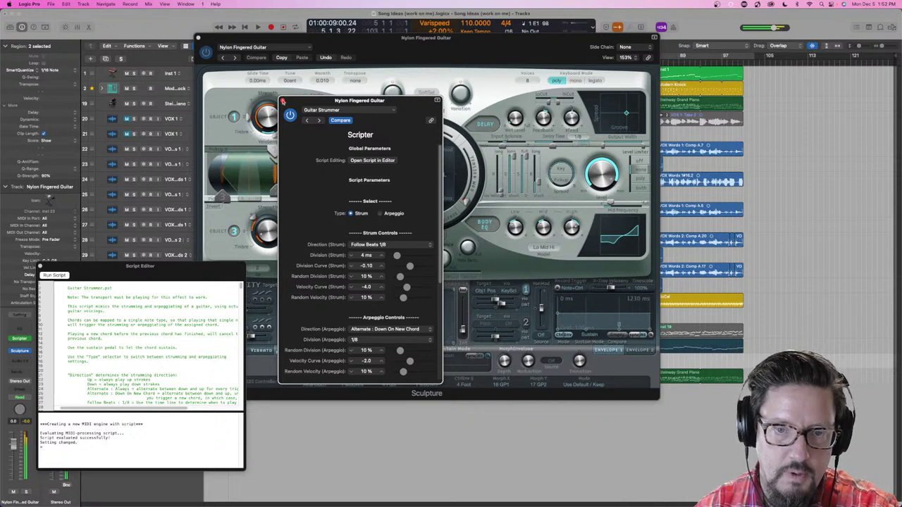
left_click(282, 101)
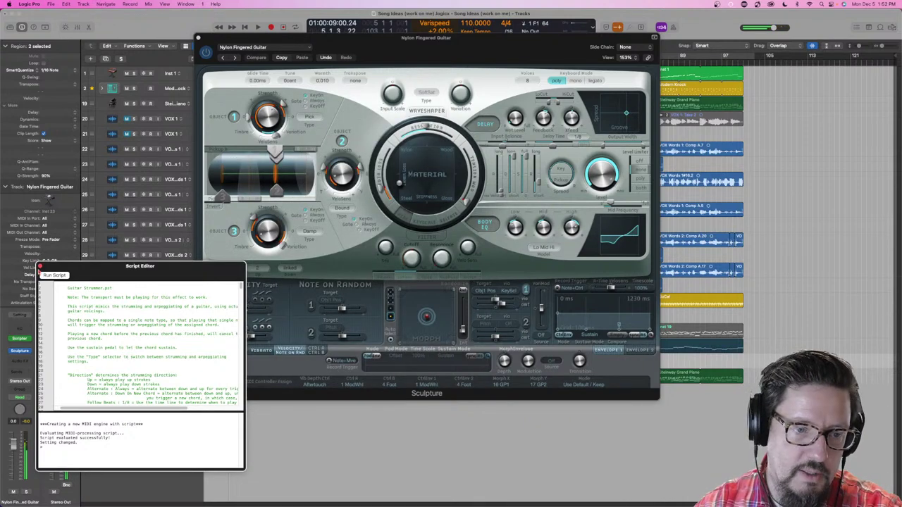
left_click(40, 267)
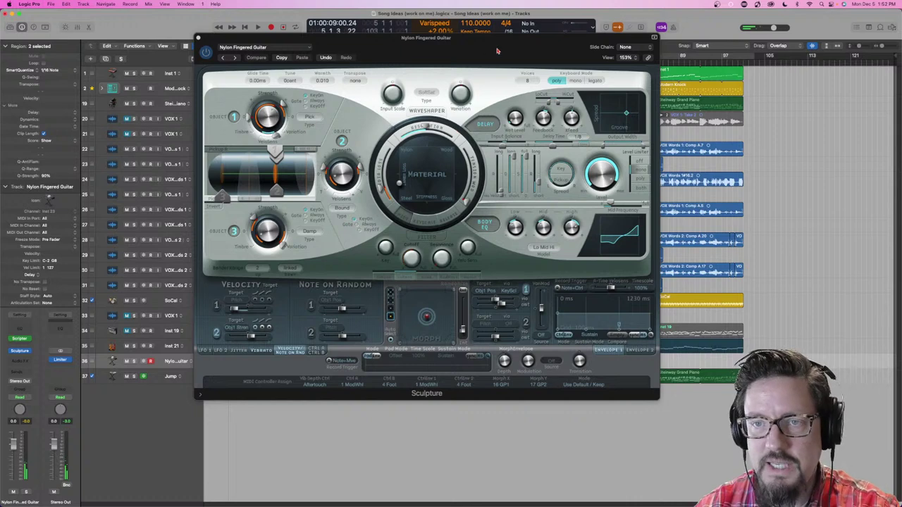
Audition the Acoustic Guitar 1, Acoustic Guitar 2, Western Guitar 1 and Western Guitar 2 models in Sculpture's Body EQ
left_click_drag(497, 50, 345, 51)
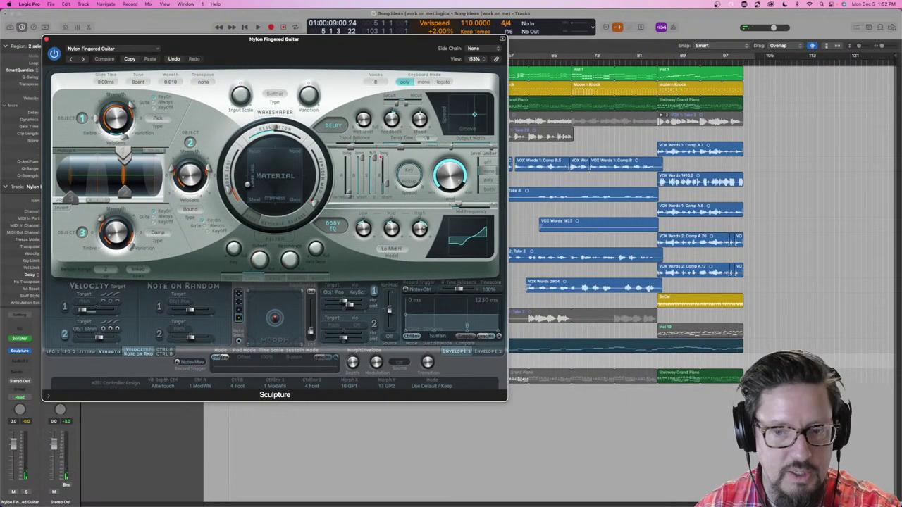
left_click(400, 250)
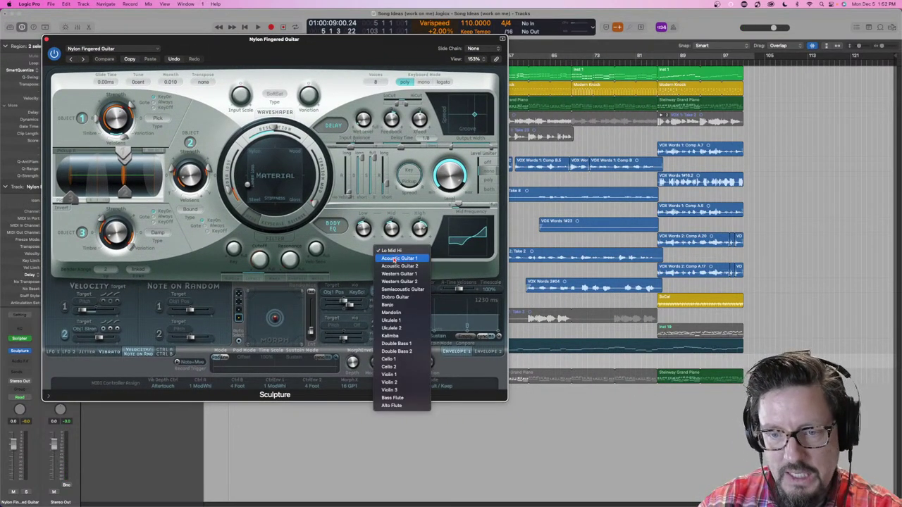
left_click(395, 258)
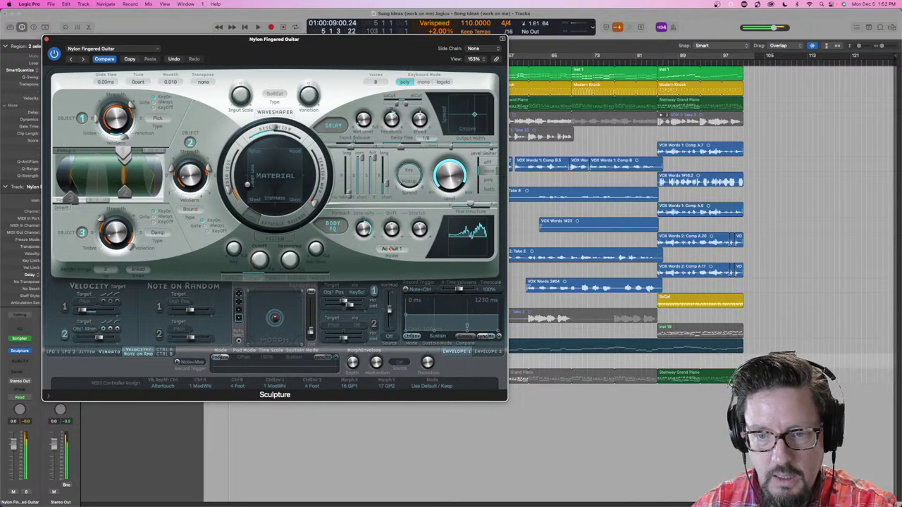
left_click(390, 250)
left_click(393, 259)
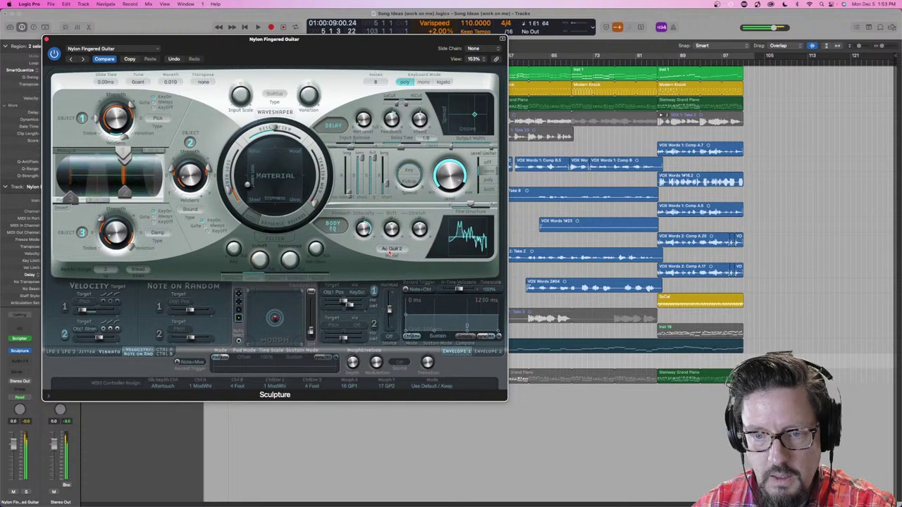
left_click(390, 251)
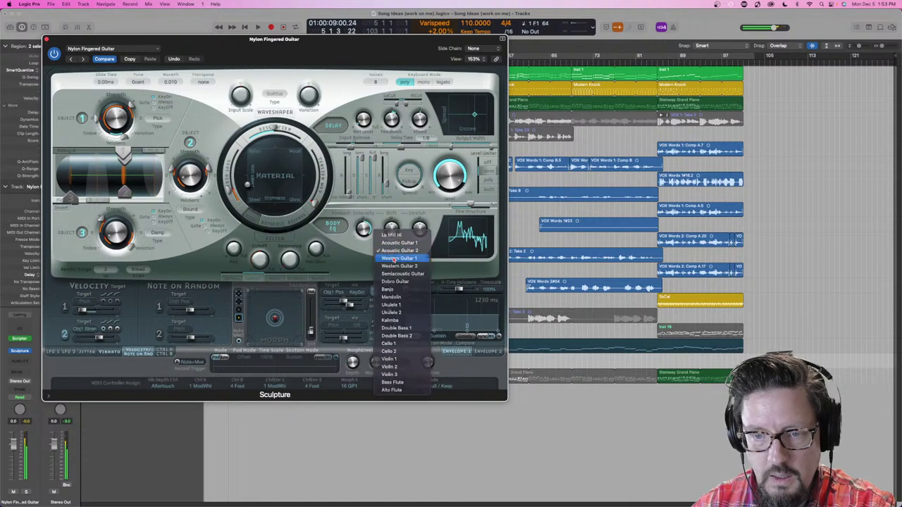
left_click(393, 259)
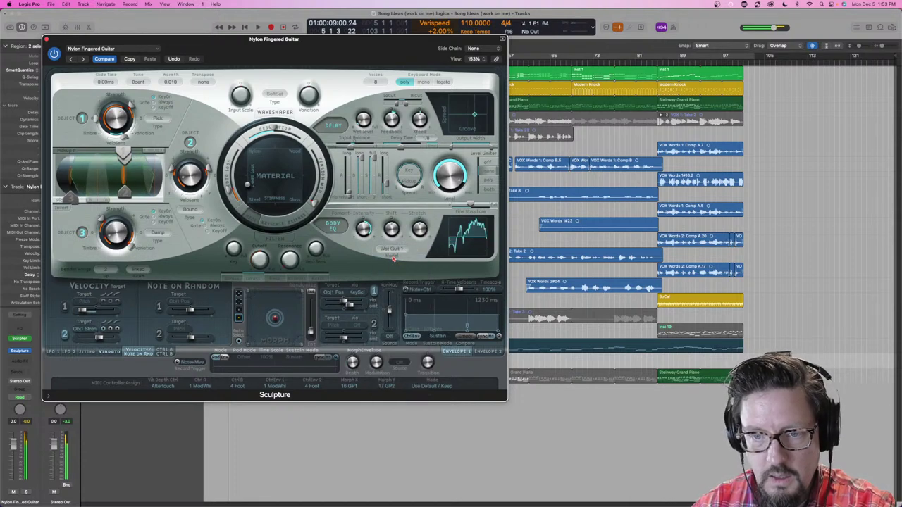
left_click(393, 258)
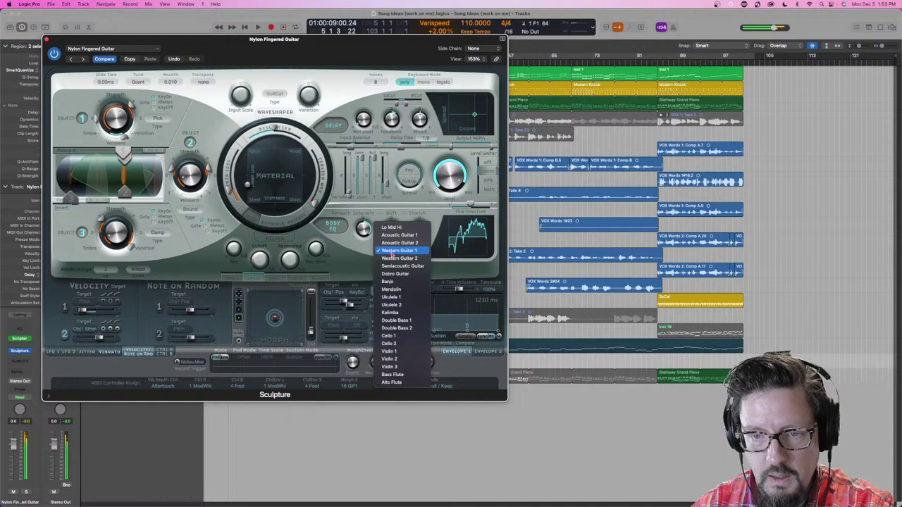
left_click(392, 259)
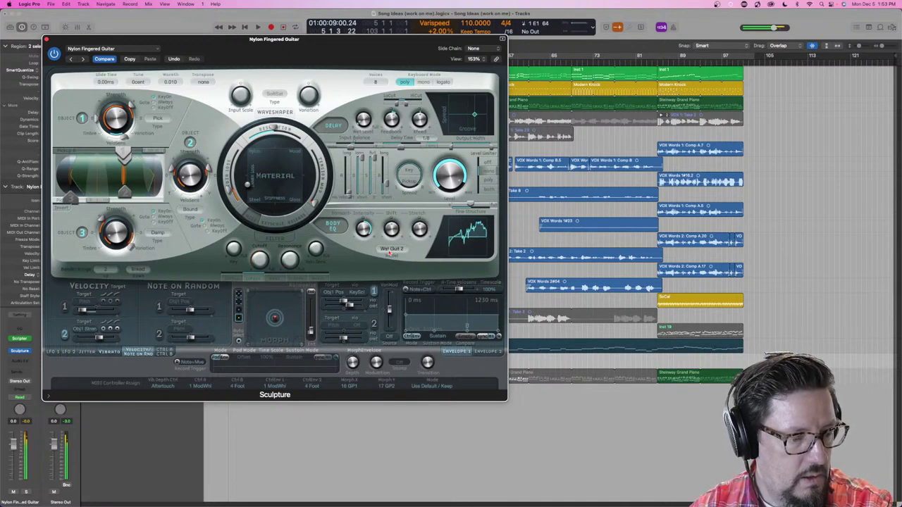
Audition the Semiacoustic Guitar, Dobro Guitar, Banjo and Mandolin models in the Body EQ
left_click(391, 250)
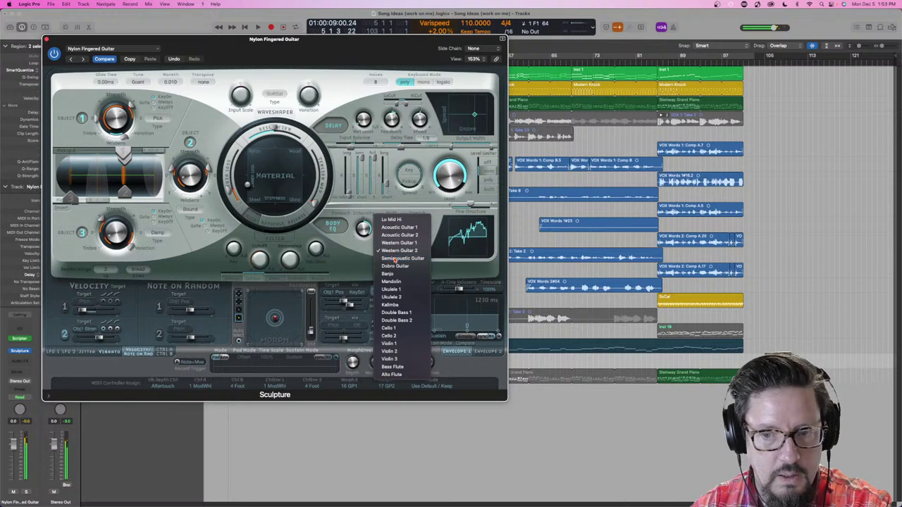
left_click(389, 251)
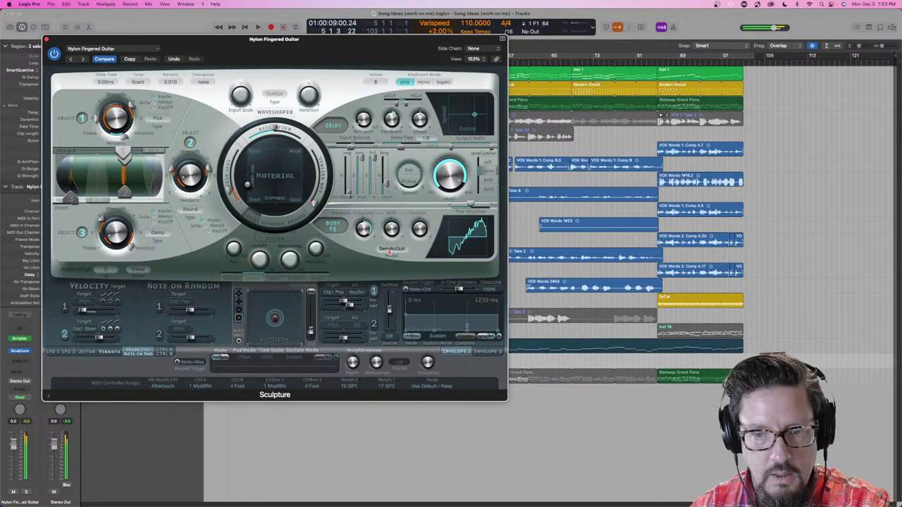
left_click(389, 251)
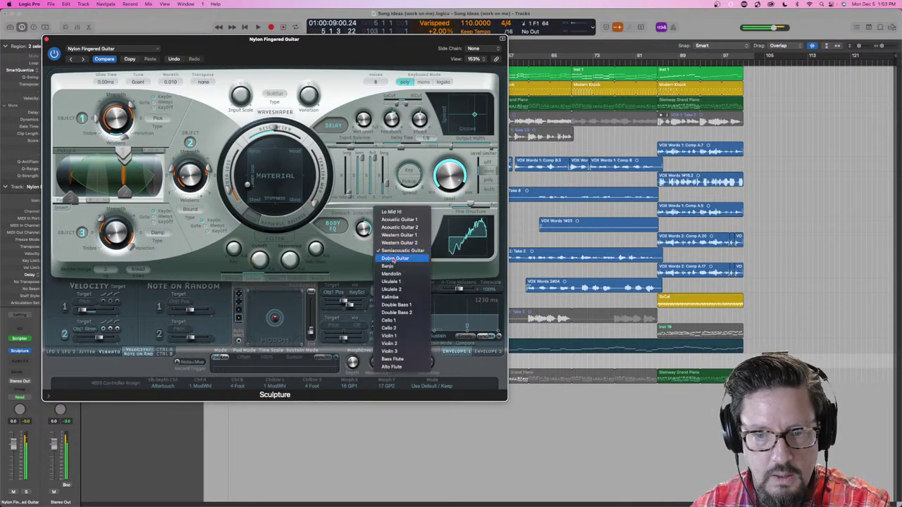
left_click(393, 260)
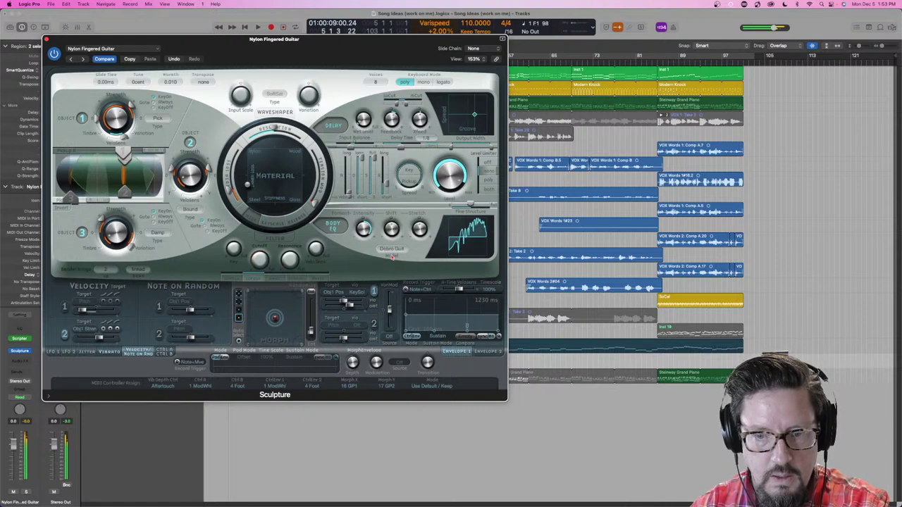
left_click(393, 252)
left_click(392, 258)
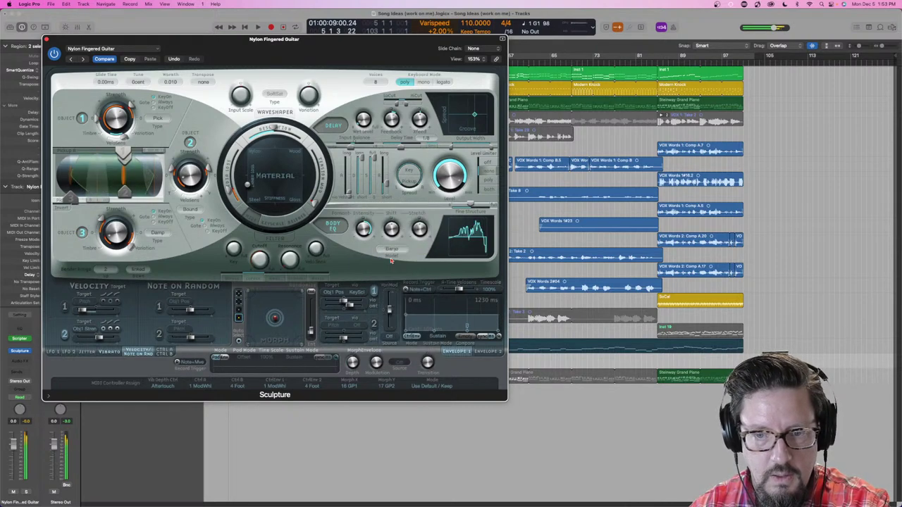
left_click(392, 251)
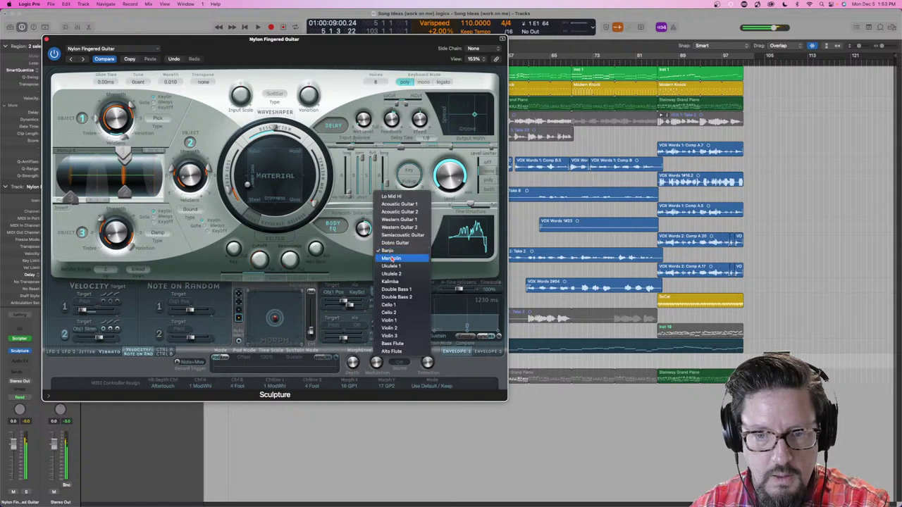
left_click(392, 258)
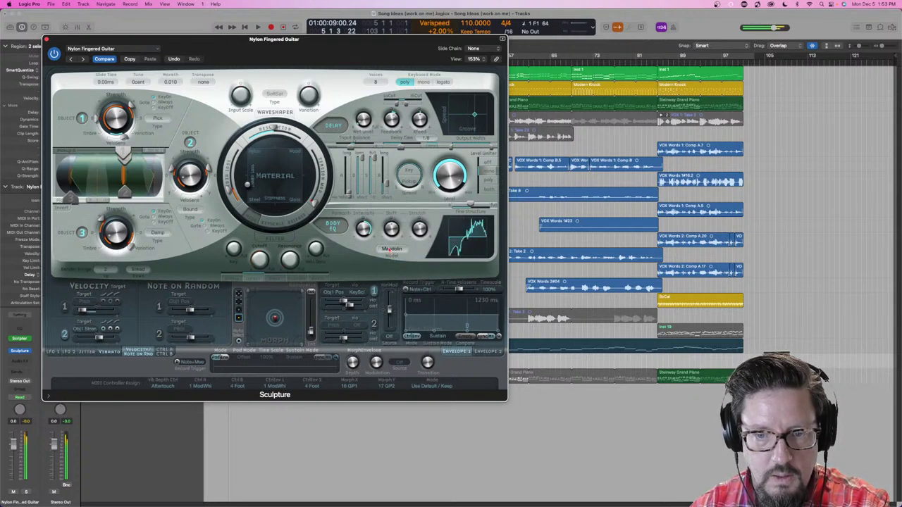
Audition the Ukulele 1 and Ukulele 2 Body EQ models and switch to Kalimba
left_click(392, 250)
left_click(392, 258)
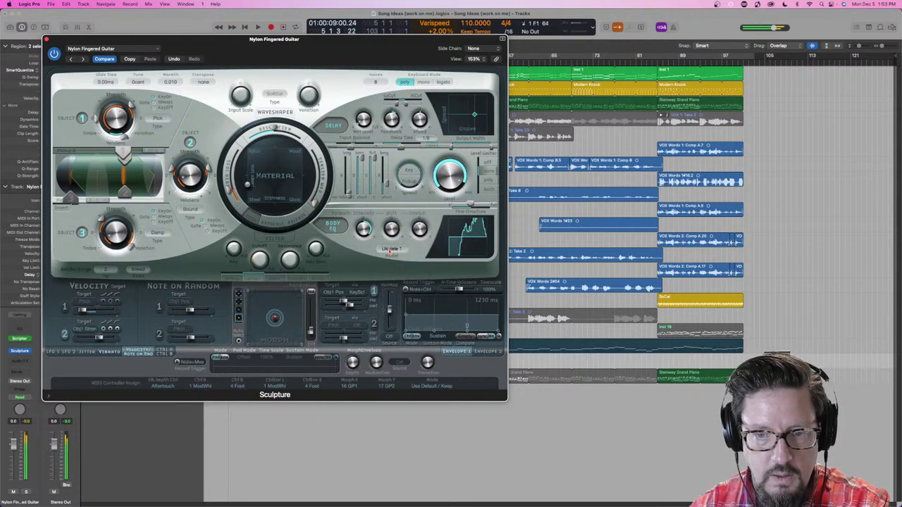
left_click(390, 252)
left_click(391, 258)
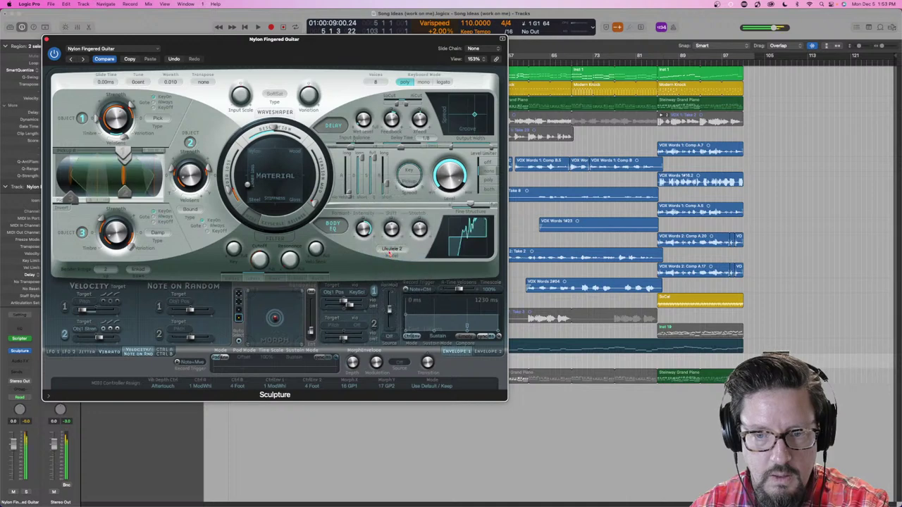
left_click(390, 252)
left_click(392, 257)
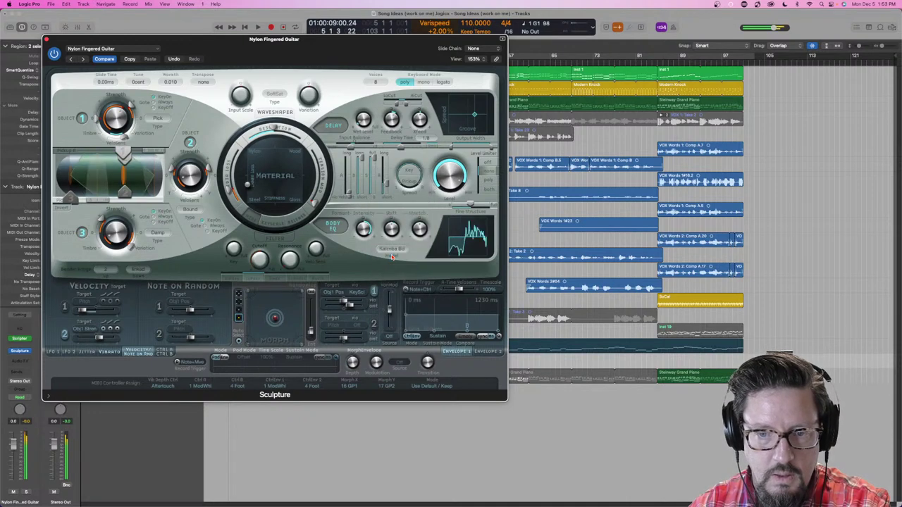
Audition the Double Bass 1, Double Bass 2 and Cello 1 models in the Body EQ
left_click(389, 252)
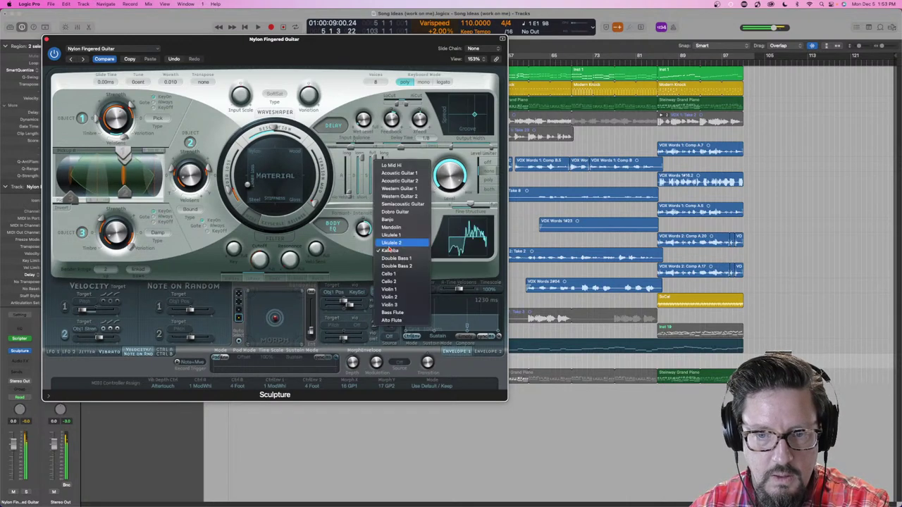
left_click(390, 257)
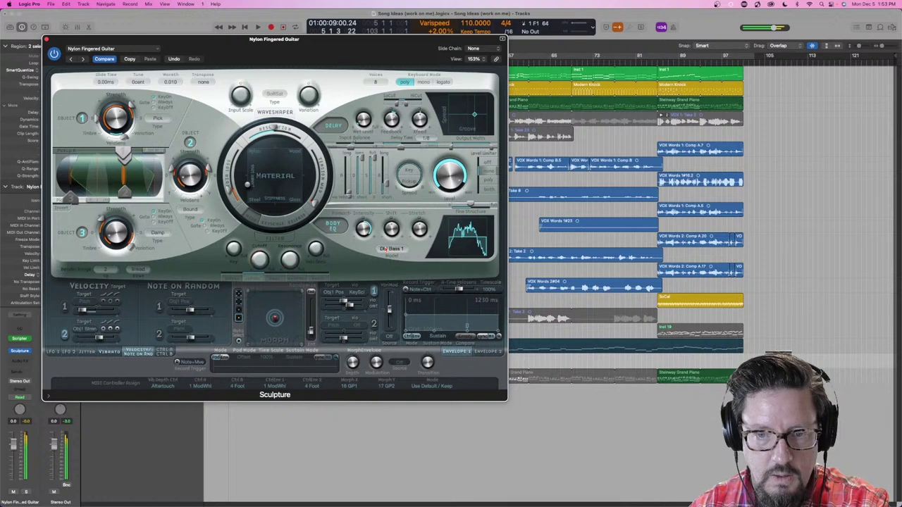
left_click(385, 250)
left_click(387, 251)
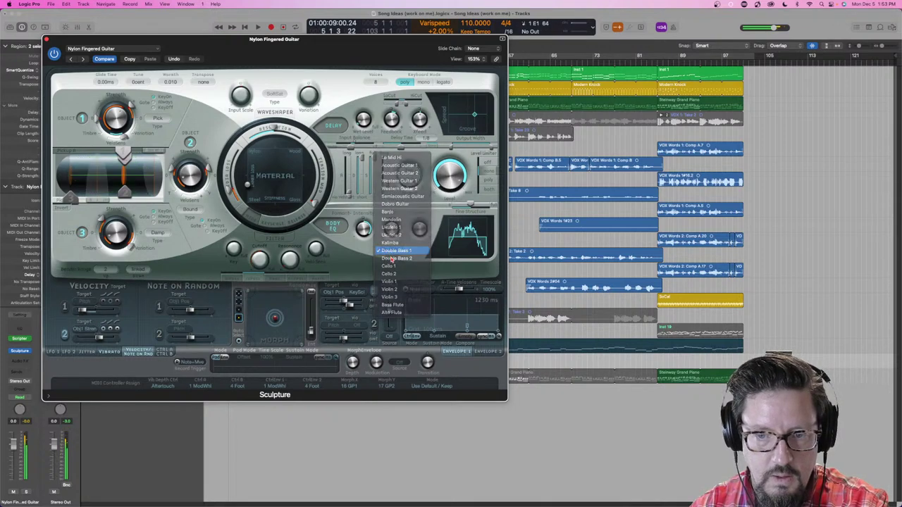
left_click(386, 250)
left_click(389, 257)
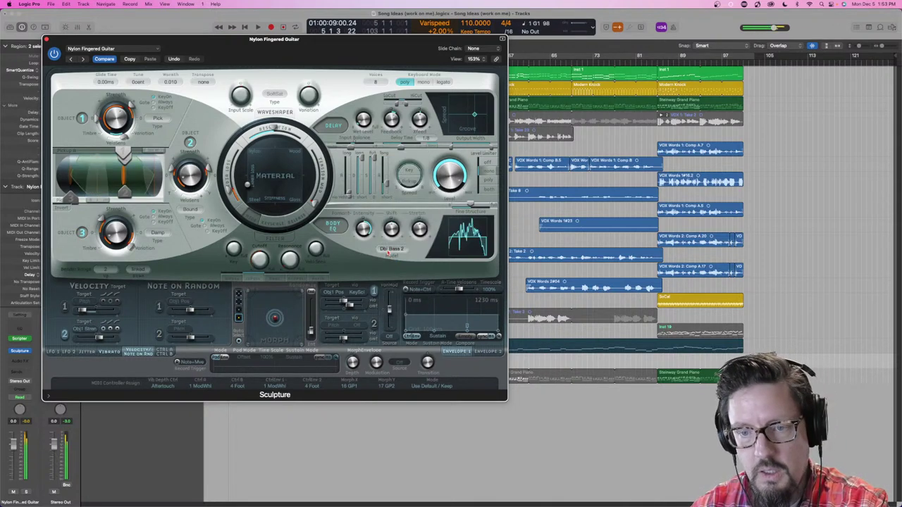
left_click(388, 251)
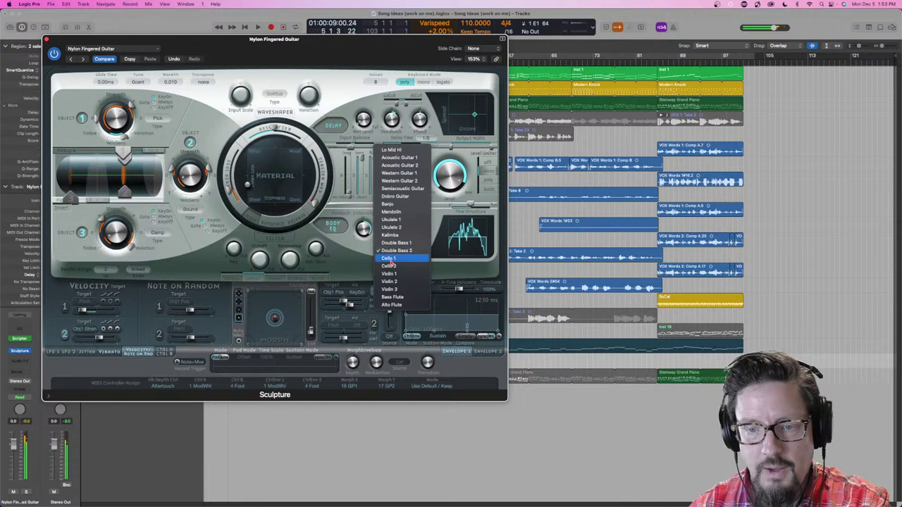
left_click(392, 259)
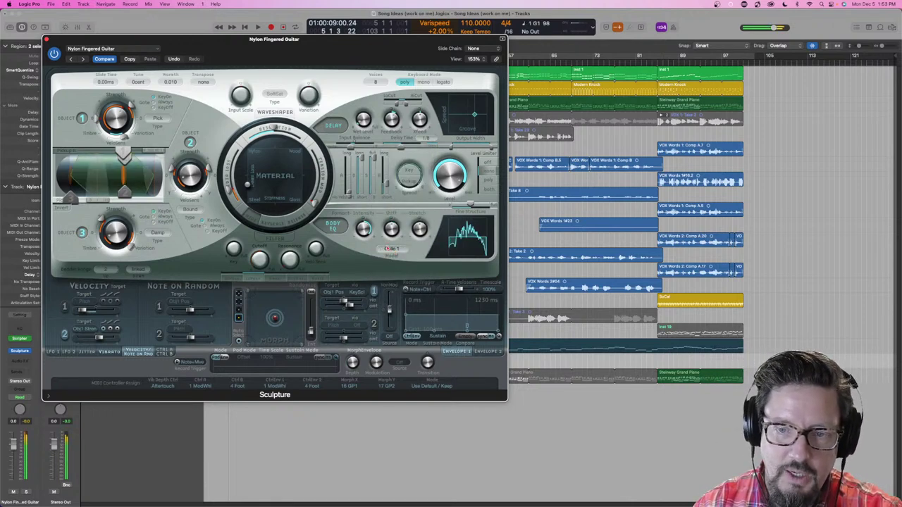
left_click_drag(364, 232, 421, 235)
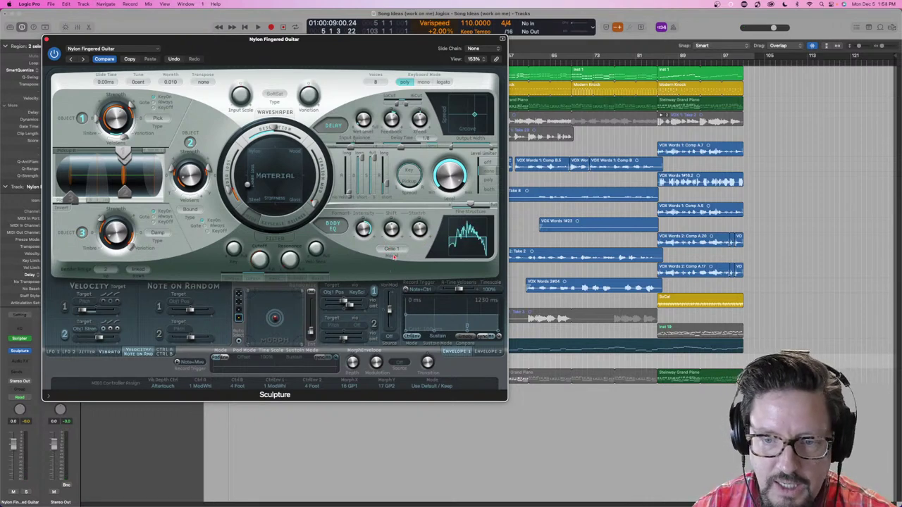
left_click(395, 255)
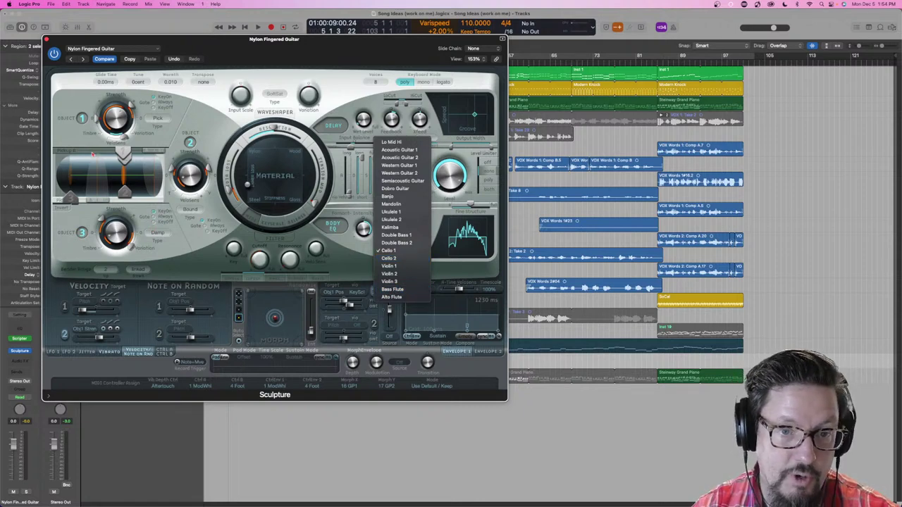
left_click(205, 145)
Switch off Objects 3 and 2 so that only Object 1 excites the string
left_click(82, 232)
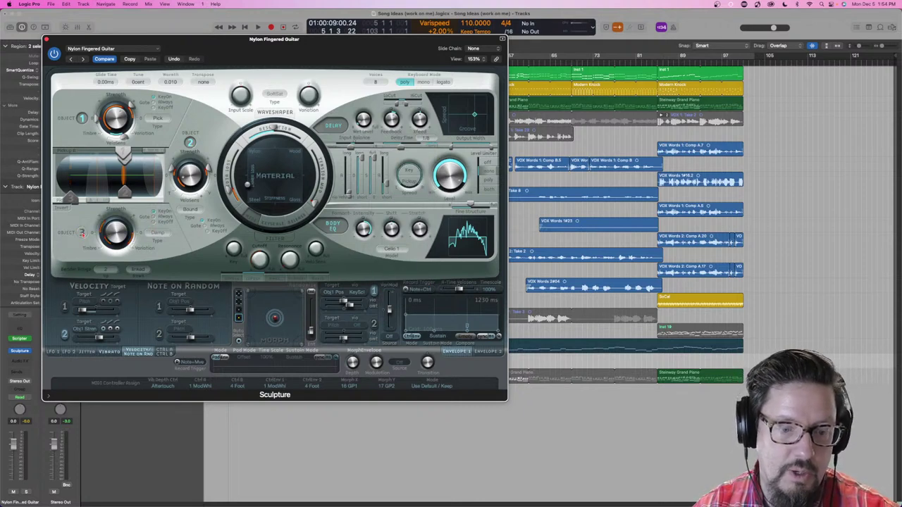
mouse_move(120, 125)
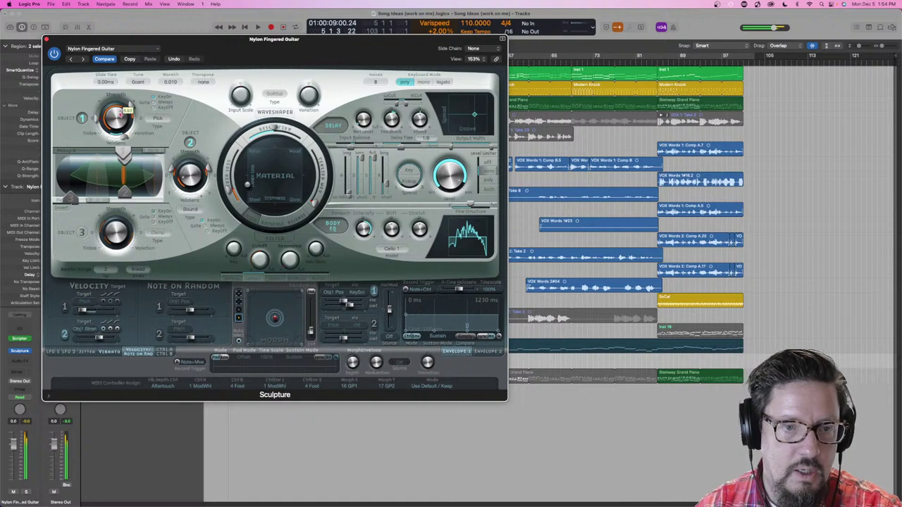
left_click(191, 143)
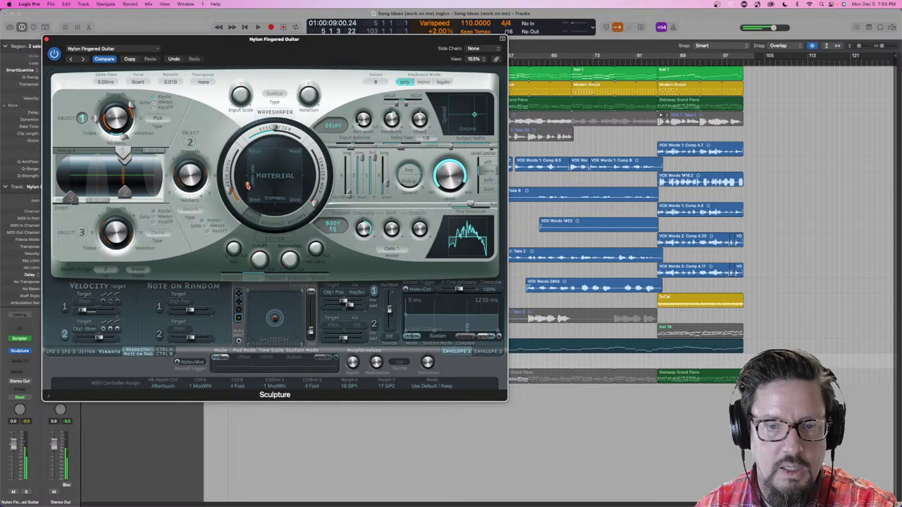
With the Delay switched off, try a material between Nylon and Wood and different Object 1 positions along the string
left_click_drag(248, 186, 269, 152)
left_click(333, 129)
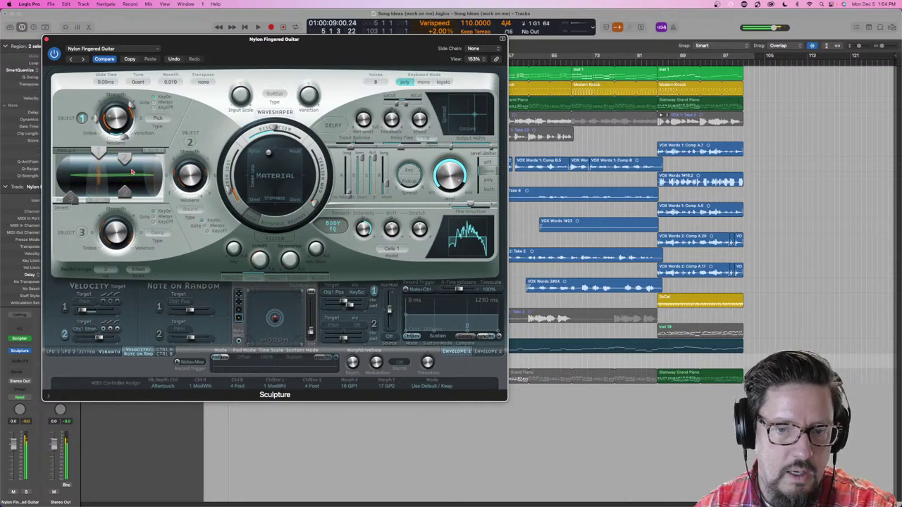
left_click_drag(105, 155, 139, 153)
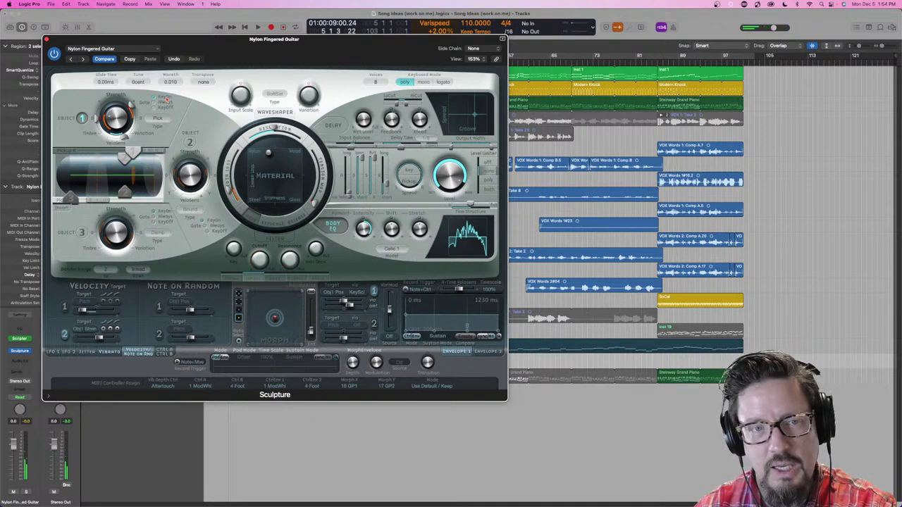
Initialize the Sculpture setting and move the material point into the Wood corner
left_click(138, 49)
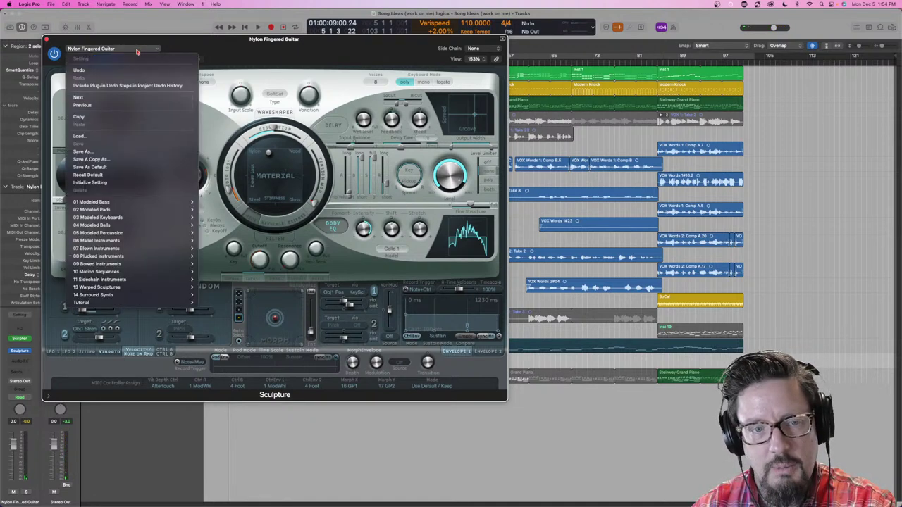
left_click(120, 181)
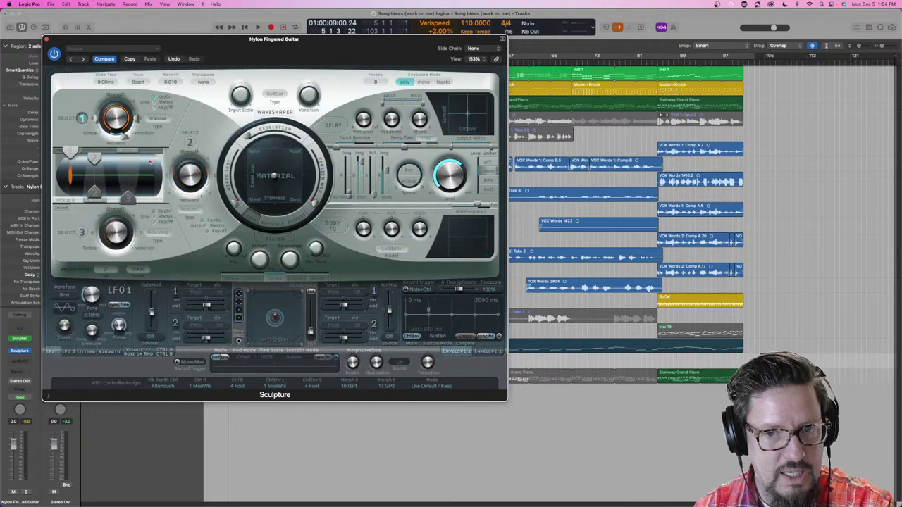
left_click_drag(247, 134, 275, 129)
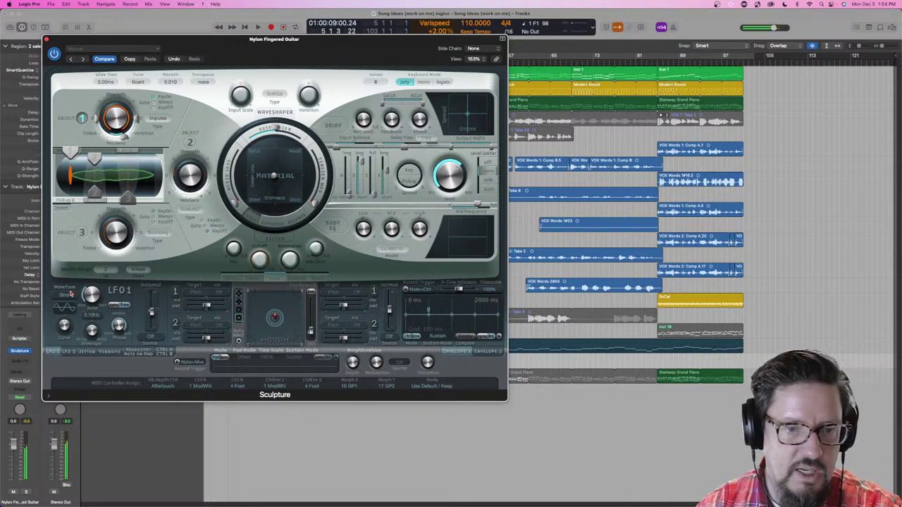
mouse_move(273, 178)
left_mouse_down()
mouse_move(306, 148)
mouse_move(259, 152)
mouse_move(301, 150)
left_mouse_up()
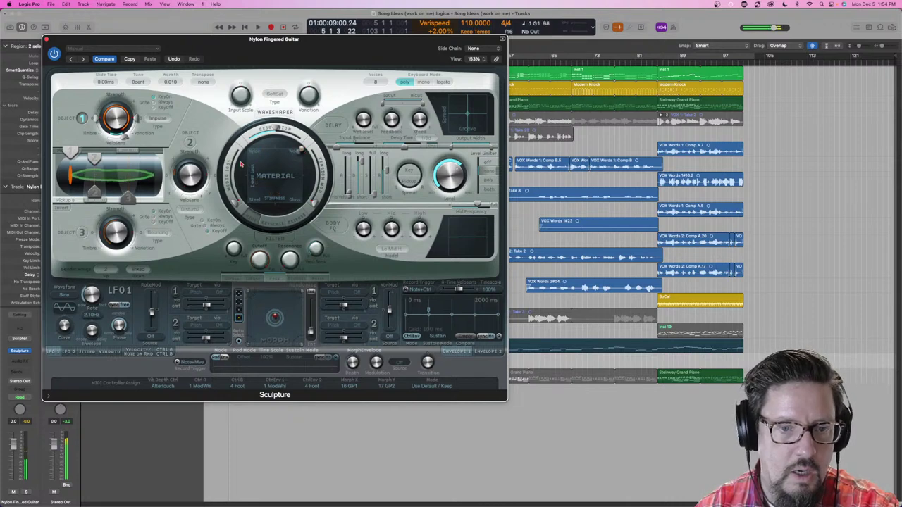
Set Object 1 to the Blow type at a lower strength, with the material shifted from Wood toward Nylon
left_click(161, 128)
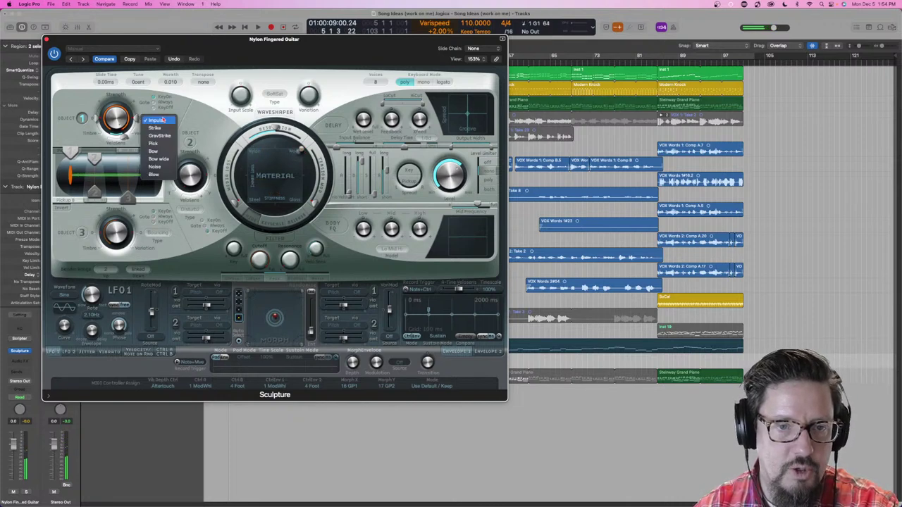
left_click(162, 174)
left_click_drag(301, 150, 285, 150)
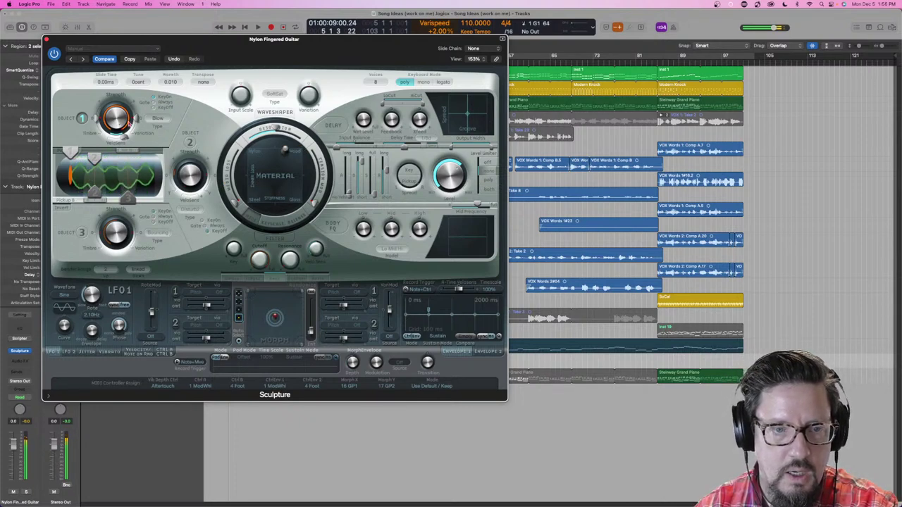
left_click_drag(116, 116, 114, 140)
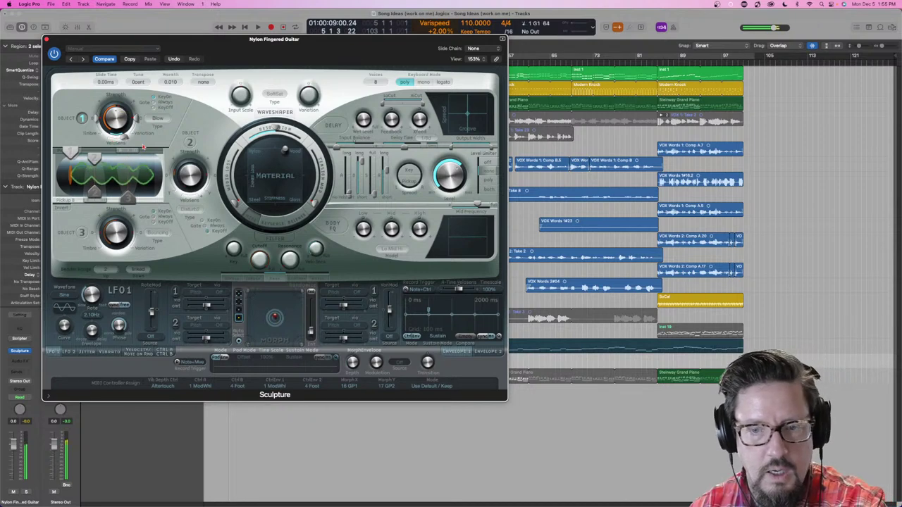
Switch on the Body EQ with the Alto Flute model and raise its Fine Structure
left_click(333, 226)
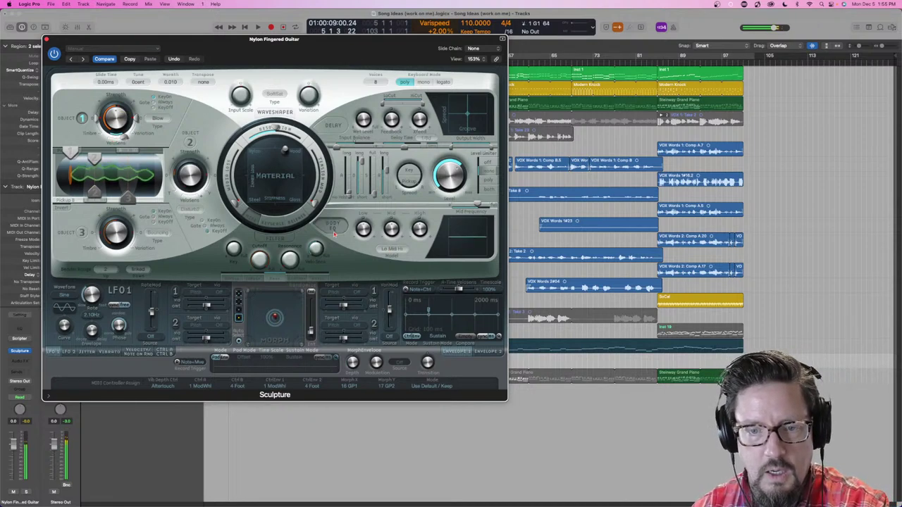
left_click(391, 249)
left_click(395, 321)
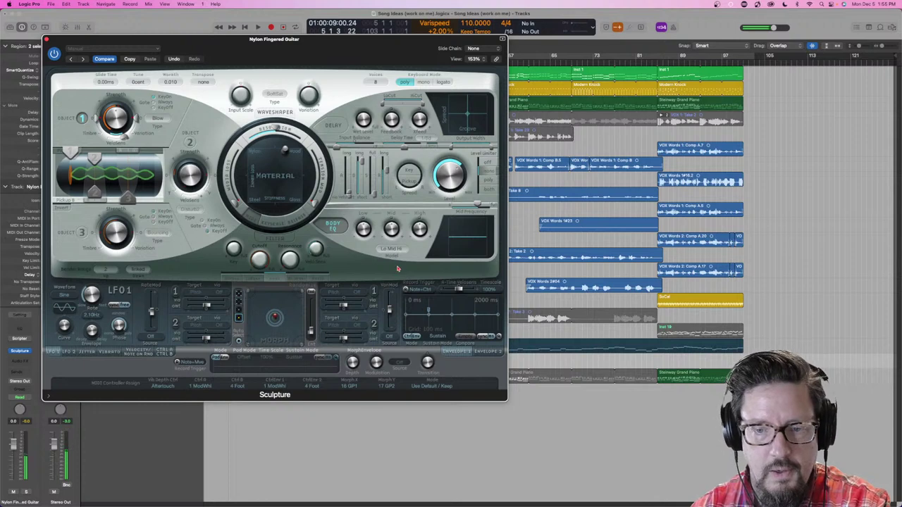
left_click(392, 249)
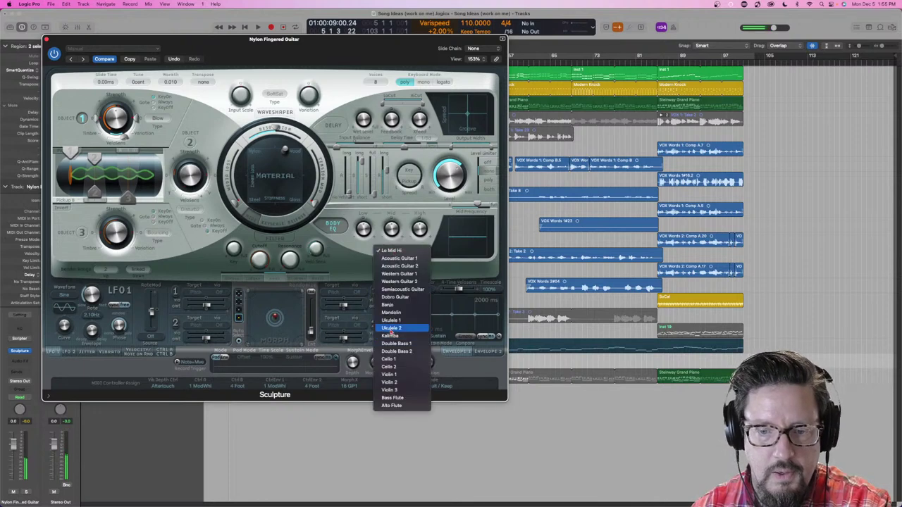
left_click(396, 407)
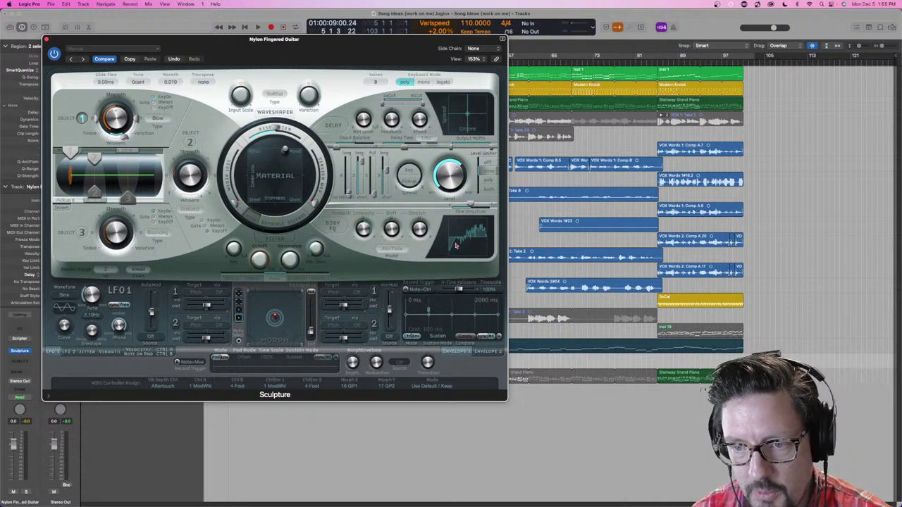
left_click(334, 225)
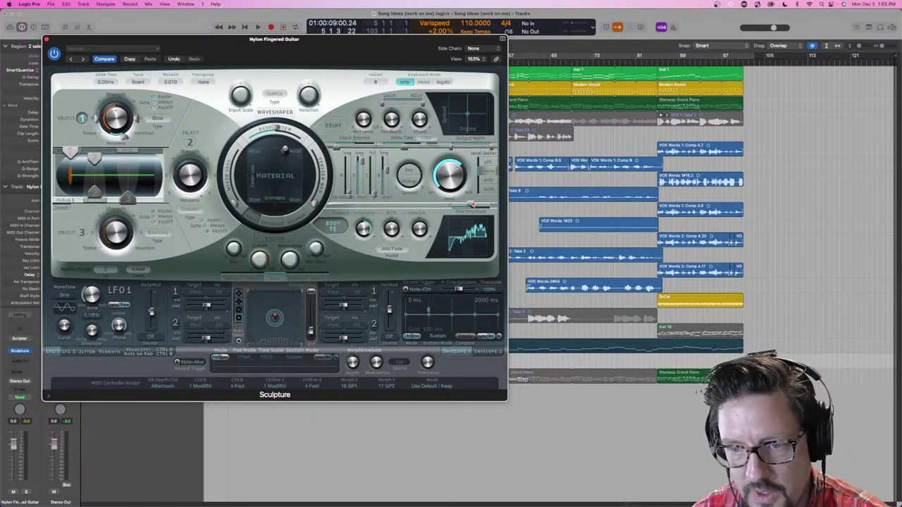
left_click_drag(472, 204, 493, 209)
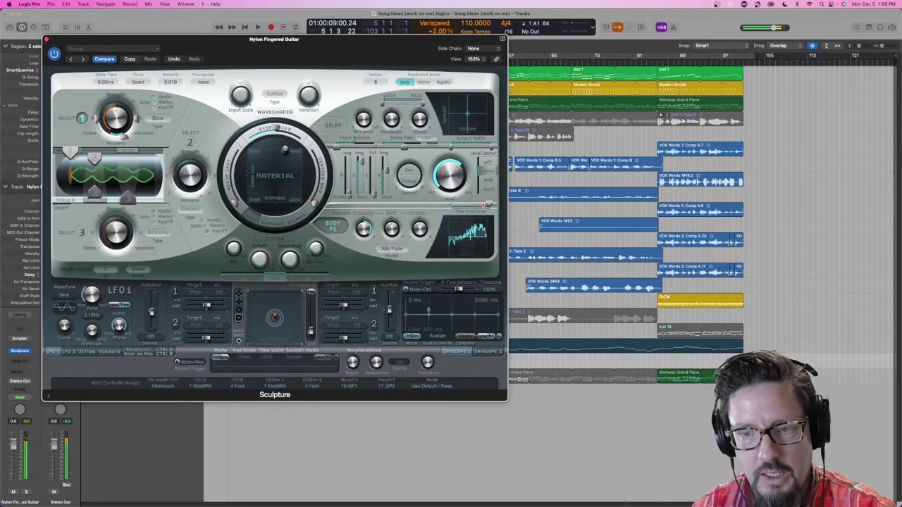
mouse_move(489, 205)
left_mouse_down()
mouse_move(452, 205)
mouse_move(489, 205)
left_mouse_up()
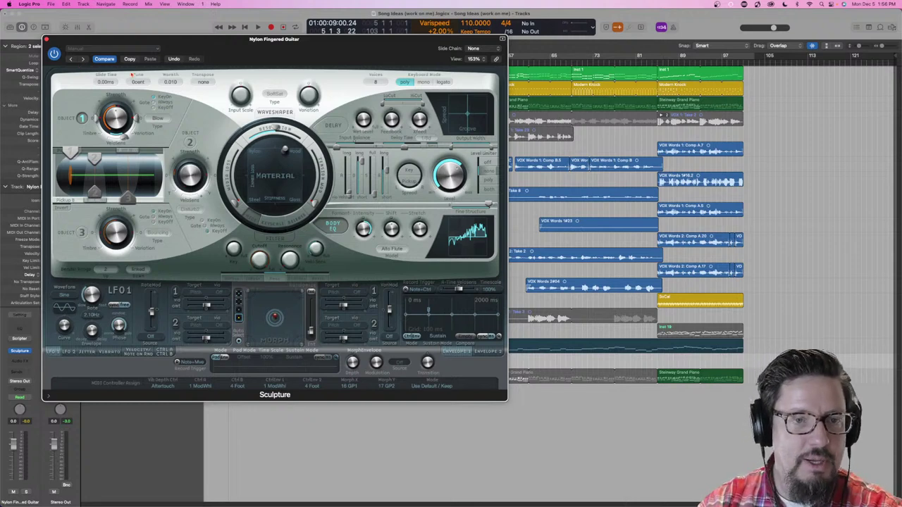
Load the Double Bass preset from the Modeled Bass category, followed by Wood Pick Bass, to audition both
left_click(81, 49)
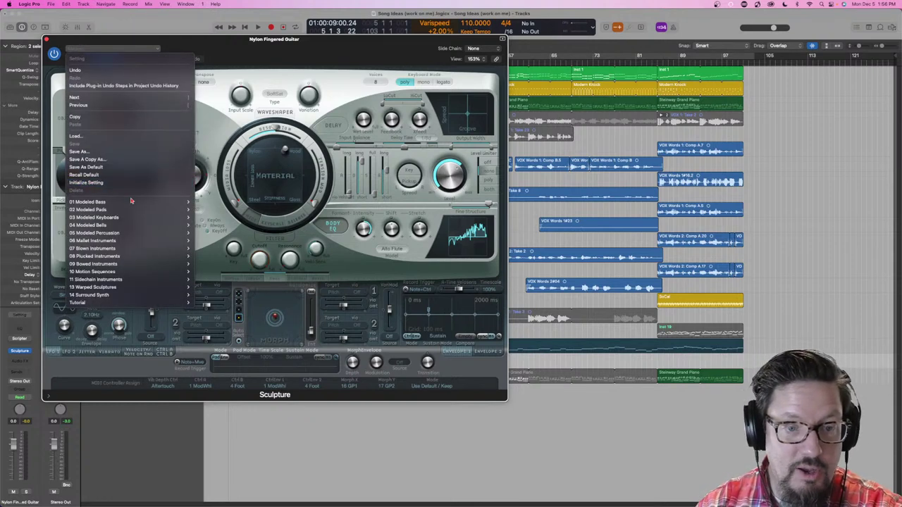
mouse_move(106, 201)
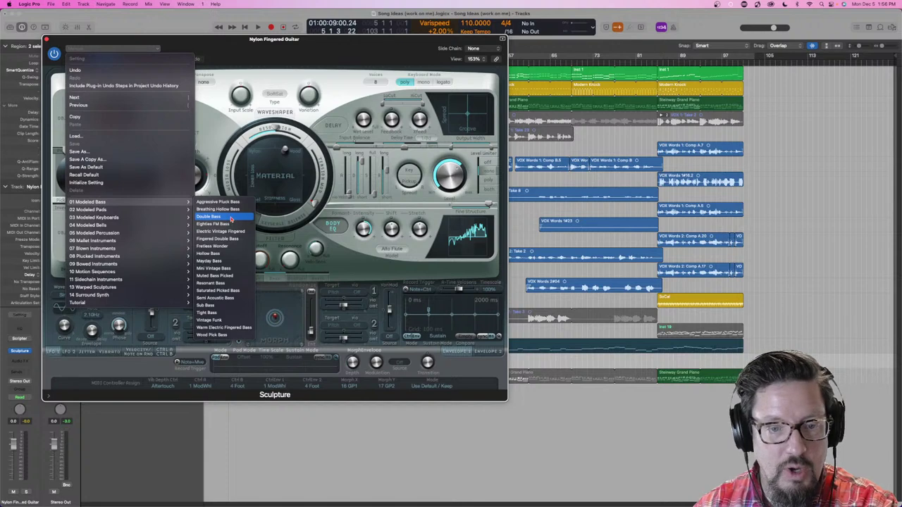
left_click(209, 217)
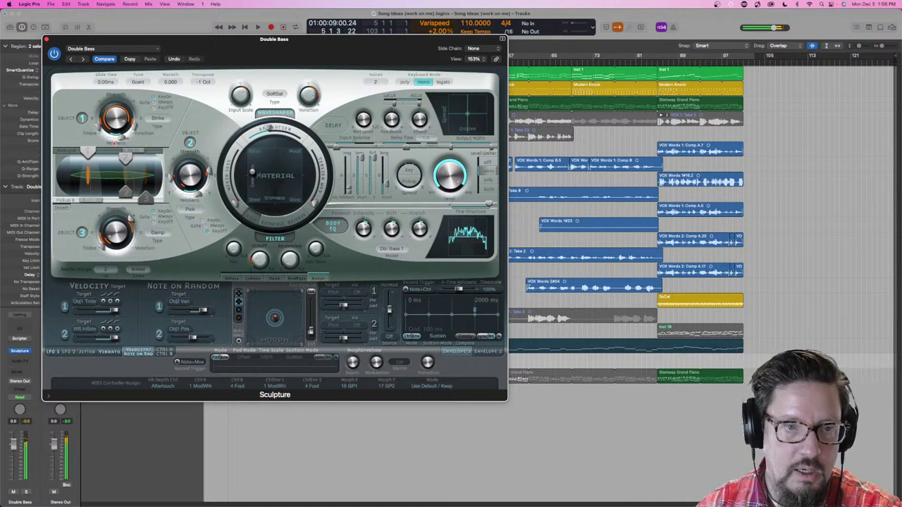
left_click(96, 52)
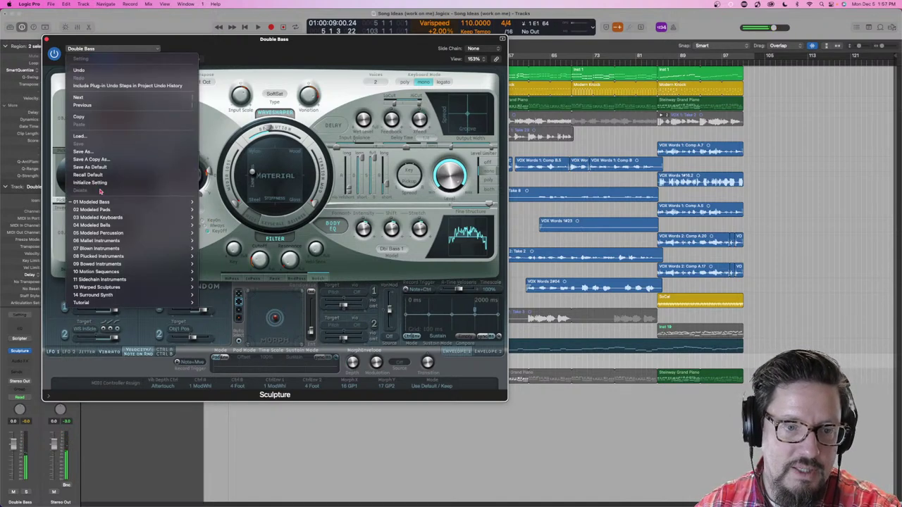
mouse_move(169, 203)
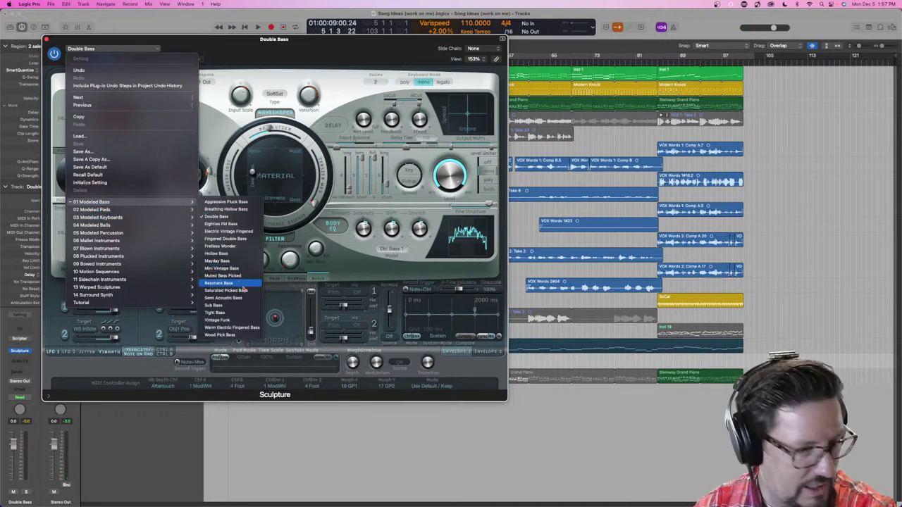
left_click(234, 337)
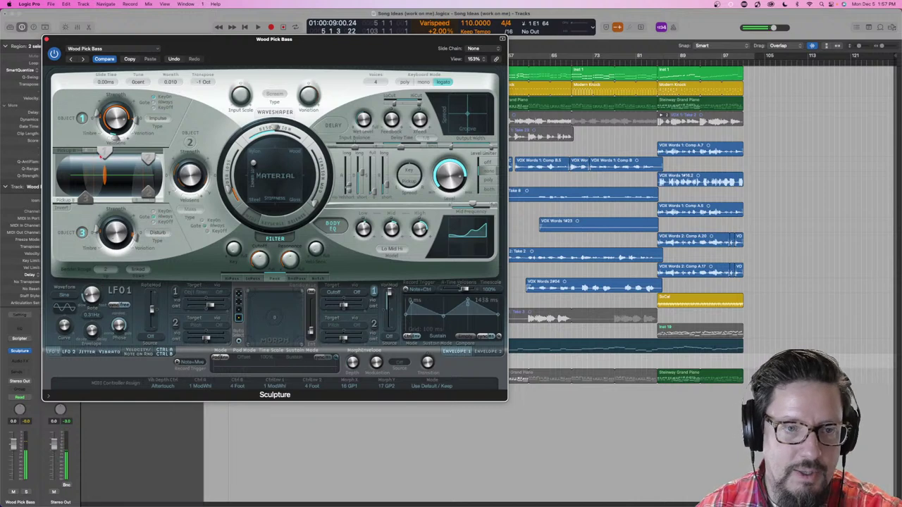
Load the Synth Pluck Pad preset from the Modeled Pads category to audition it
left_click(105, 49)
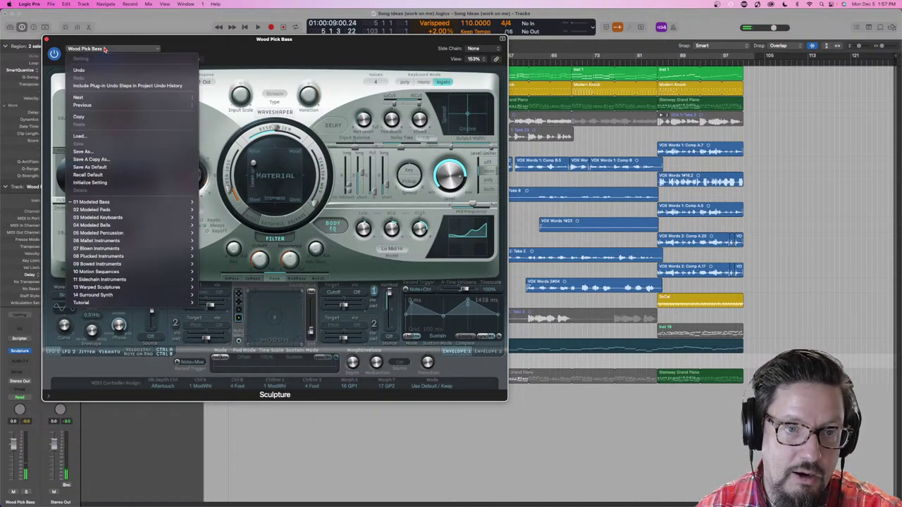
mouse_move(138, 210)
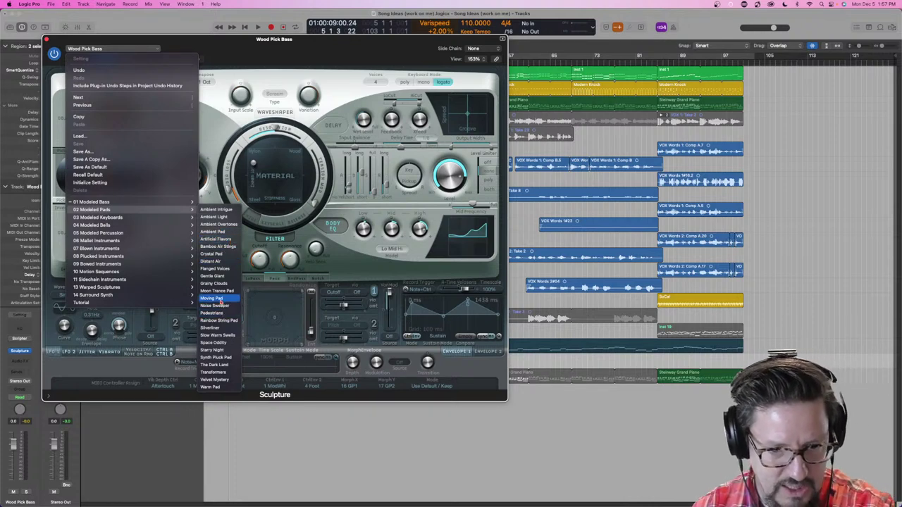
left_click(216, 357)
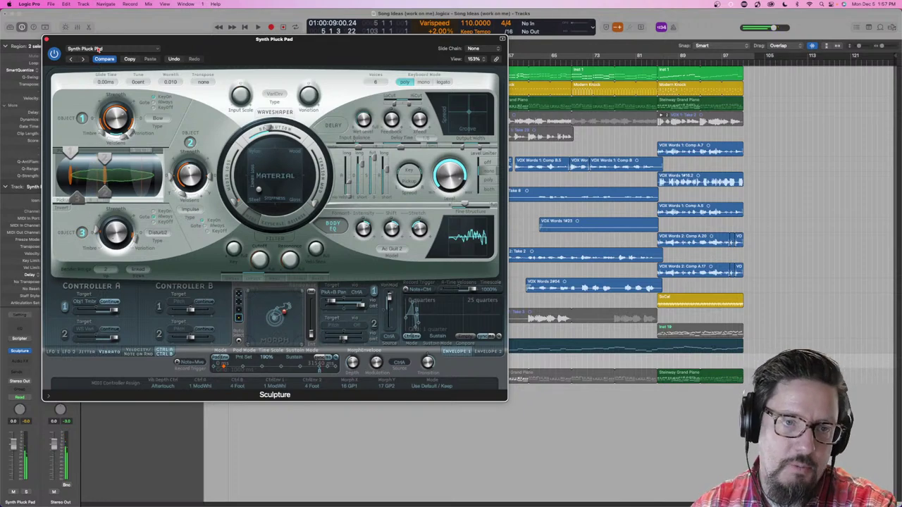
Audition the Funky Clav preset from the Modeled Keyboards category, followed by Curly Wurly
left_click(99, 49)
mouse_move(117, 217)
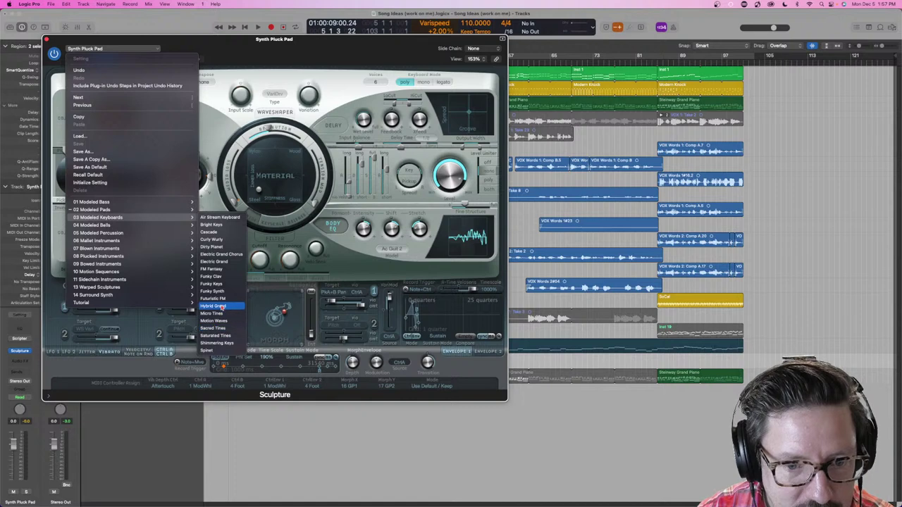
left_click(221, 277)
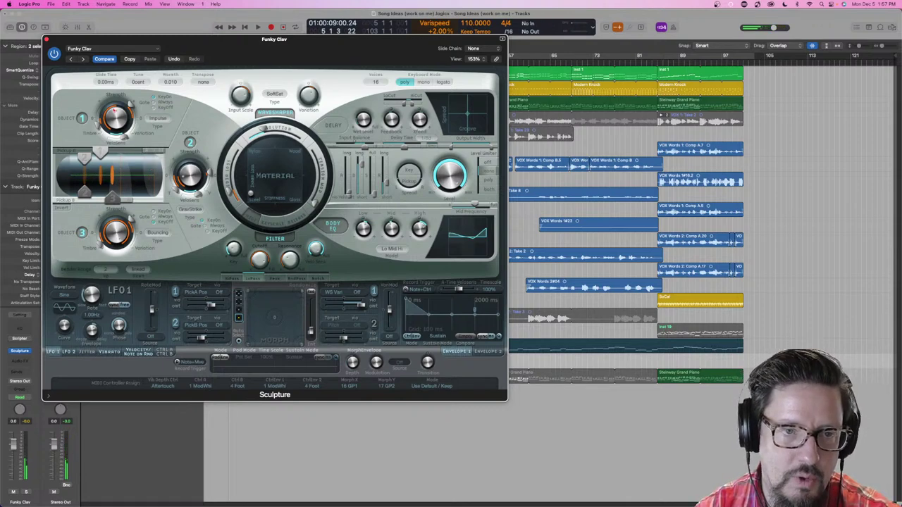
left_click(94, 50)
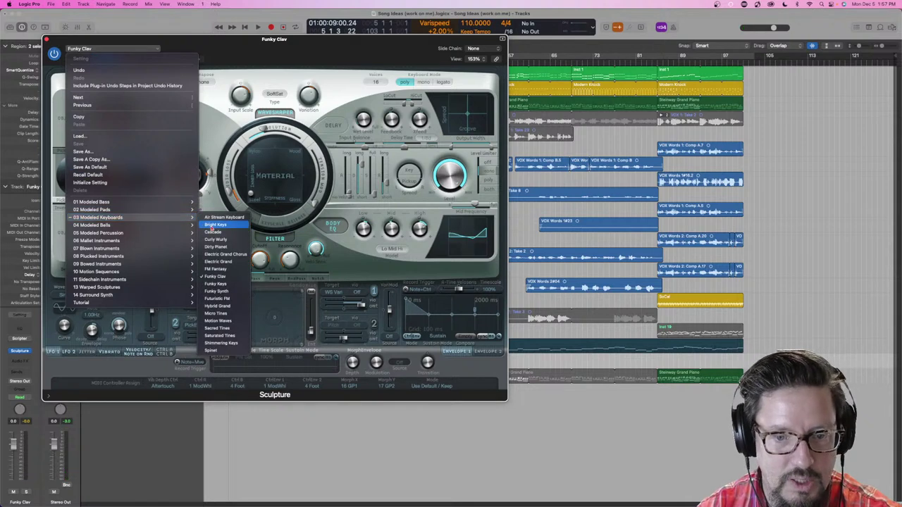
left_click(236, 241)
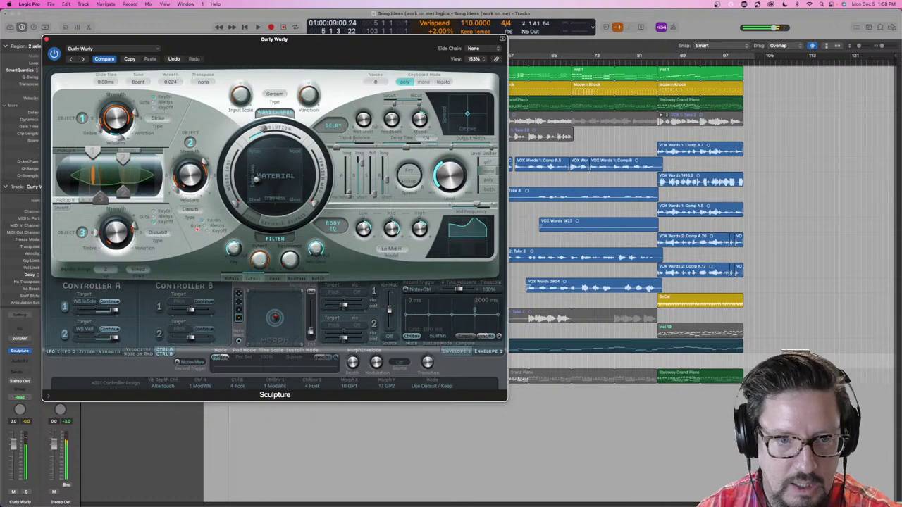
Step through the following keyboard presets from Dirty Planet to Futuristic FM, and go back one to Funky Synth
left_click(85, 59)
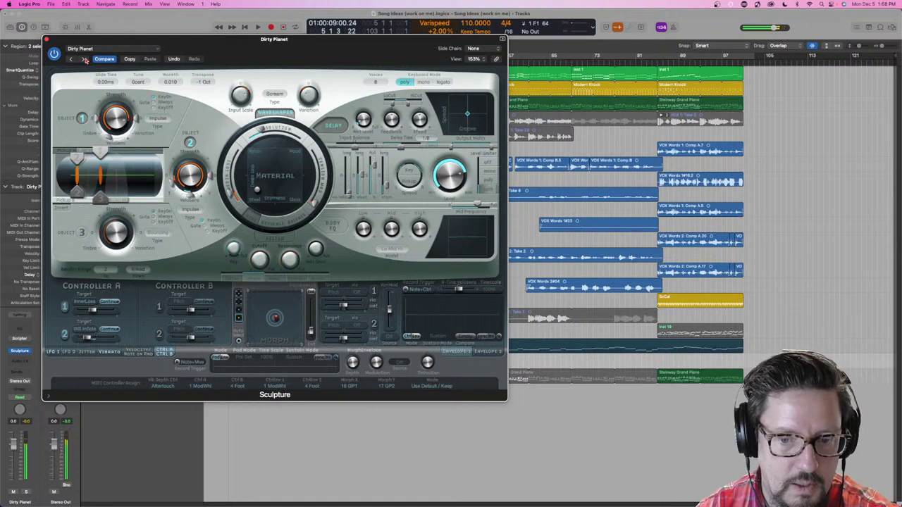
left_click(84, 60)
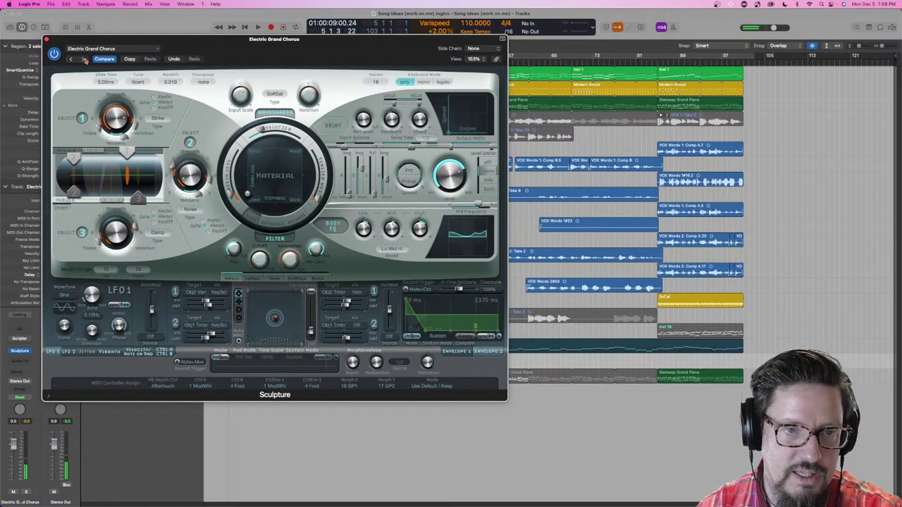
left_click(83, 60)
left_click(84, 59)
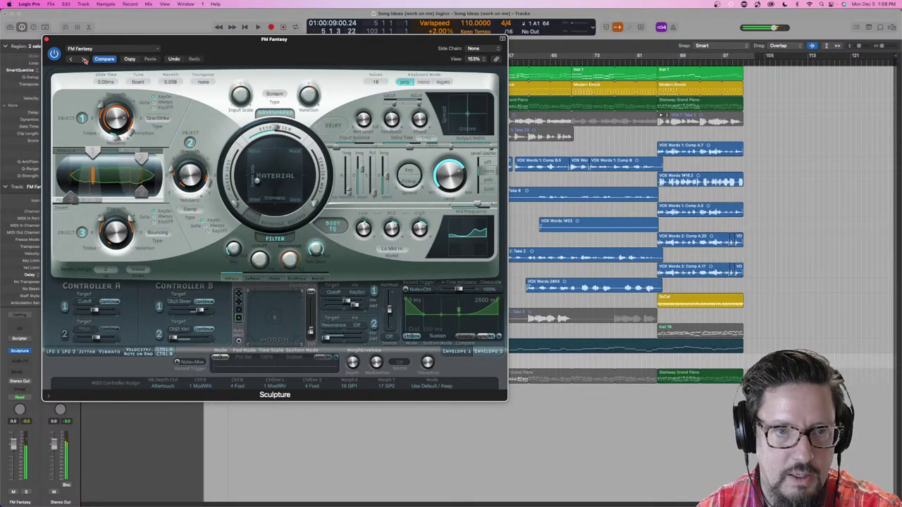
left_click(84, 60)
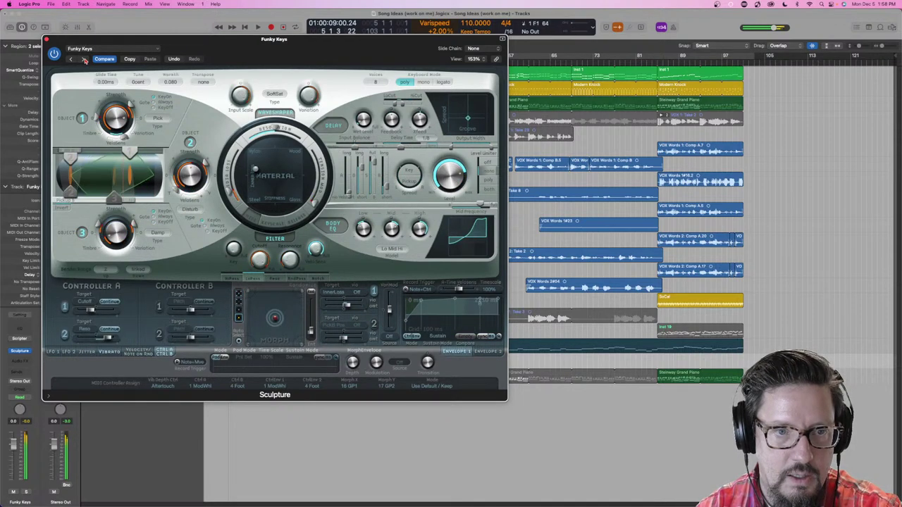
left_click(83, 60)
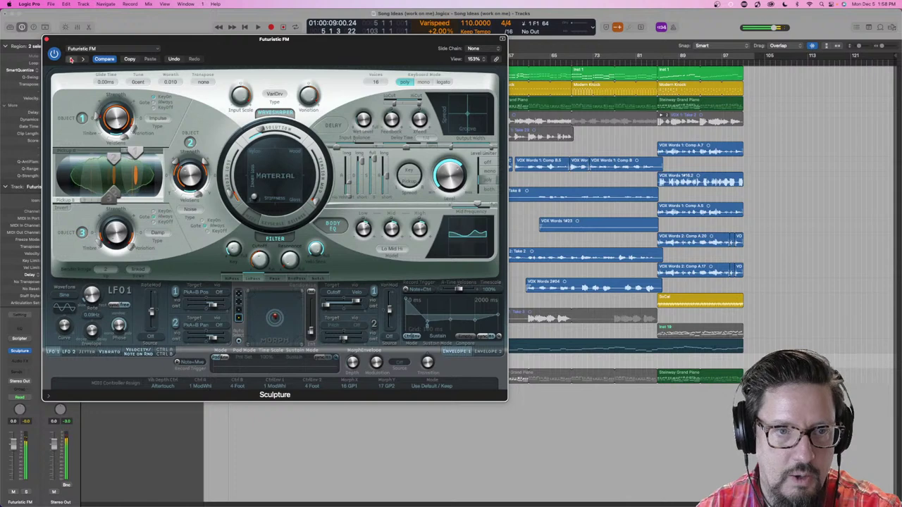
left_click(72, 59)
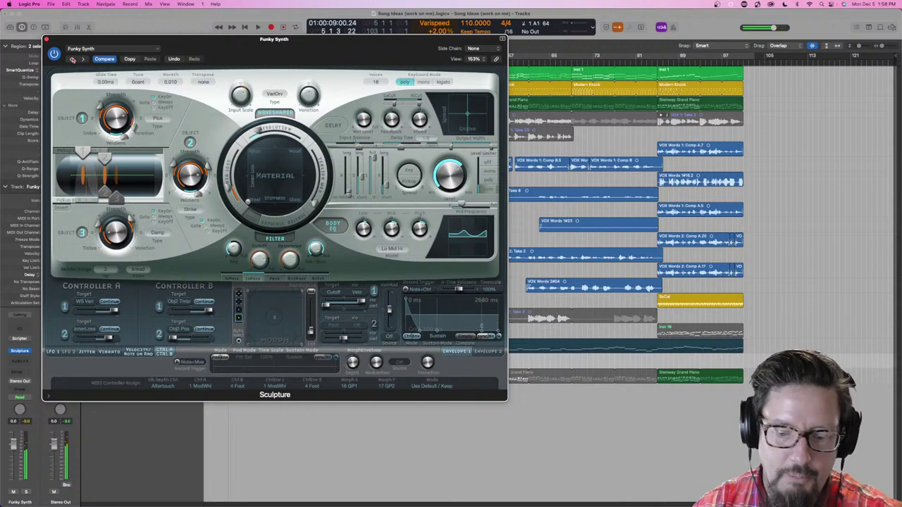
Load Dirty Bells from the Modeled Bells category and step forward through Felt Bells to Glockenspiel
left_click(86, 49)
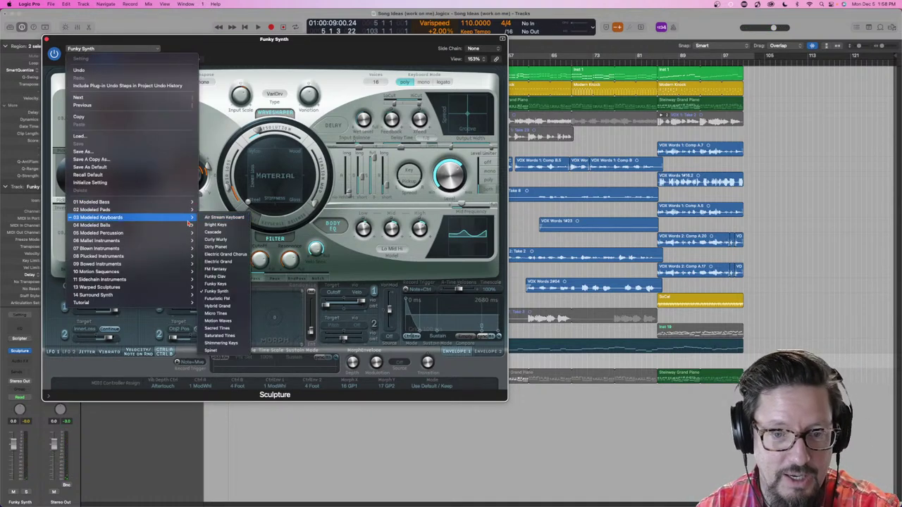
mouse_move(170, 224)
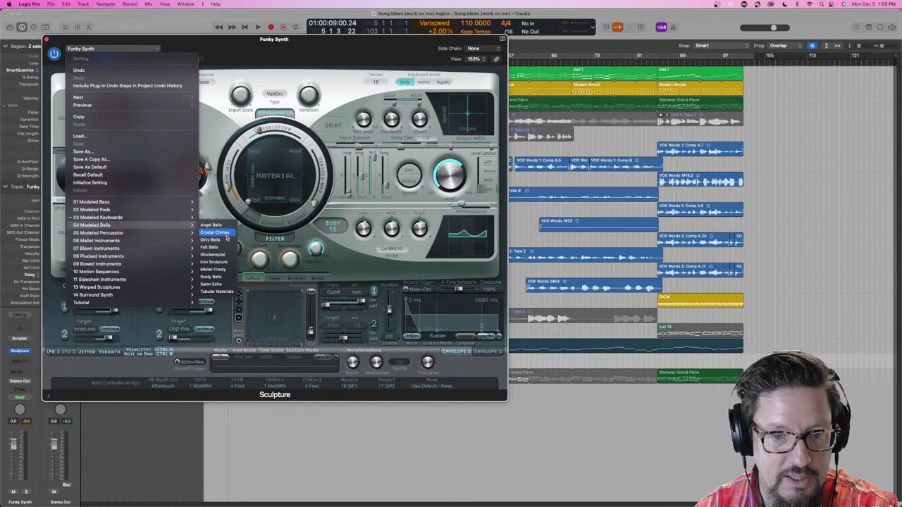
left_click(220, 239)
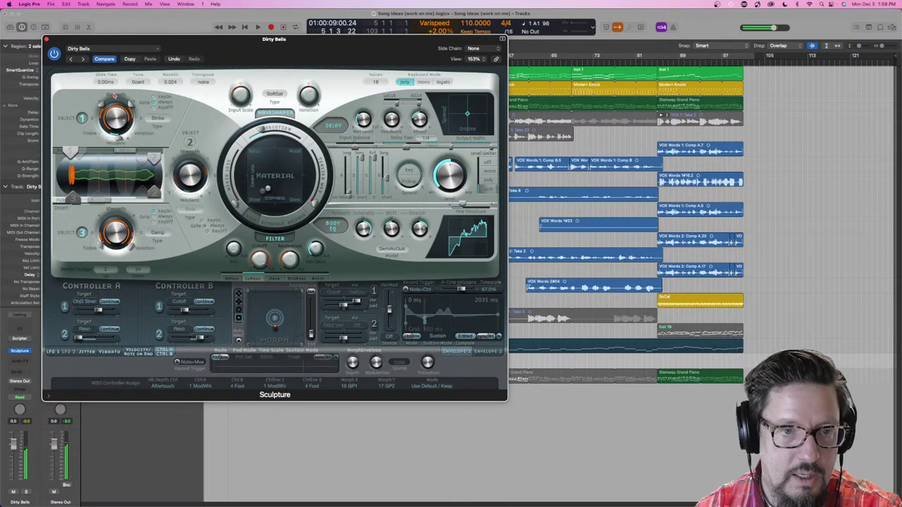
left_click(83, 60)
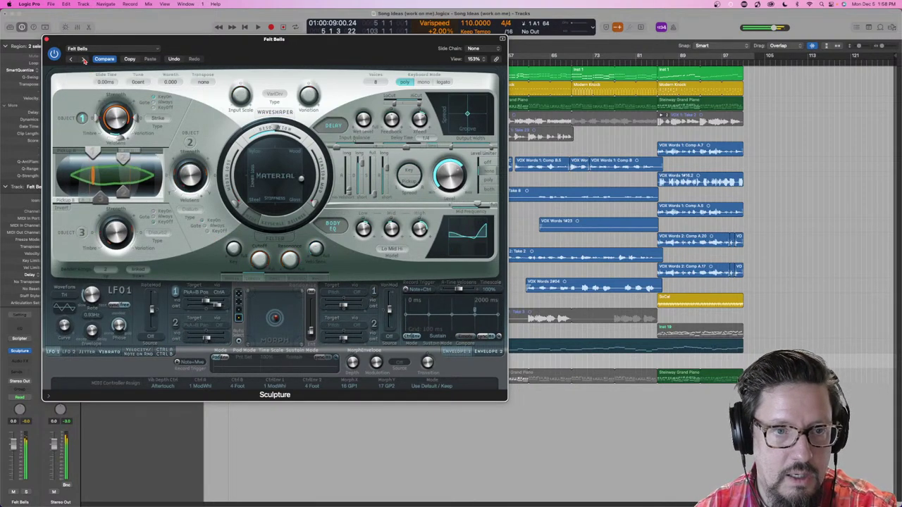
left_click(83, 60)
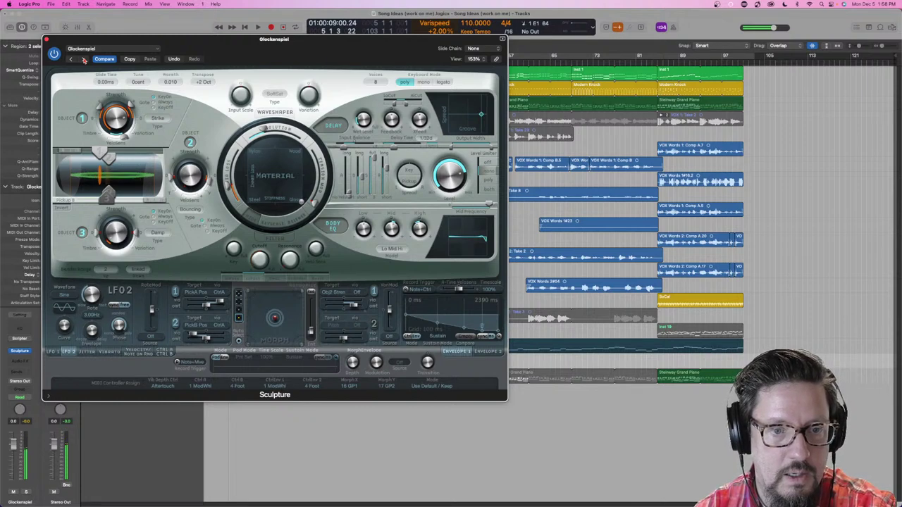
Load Skin Drum from the Modeled Percussion category and advance to the Tribal Drums preset
left_click(90, 49)
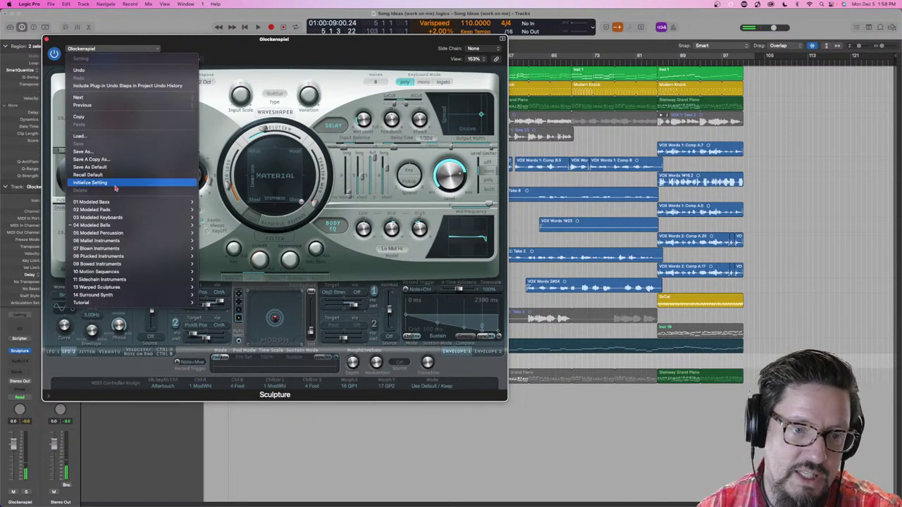
mouse_move(117, 227)
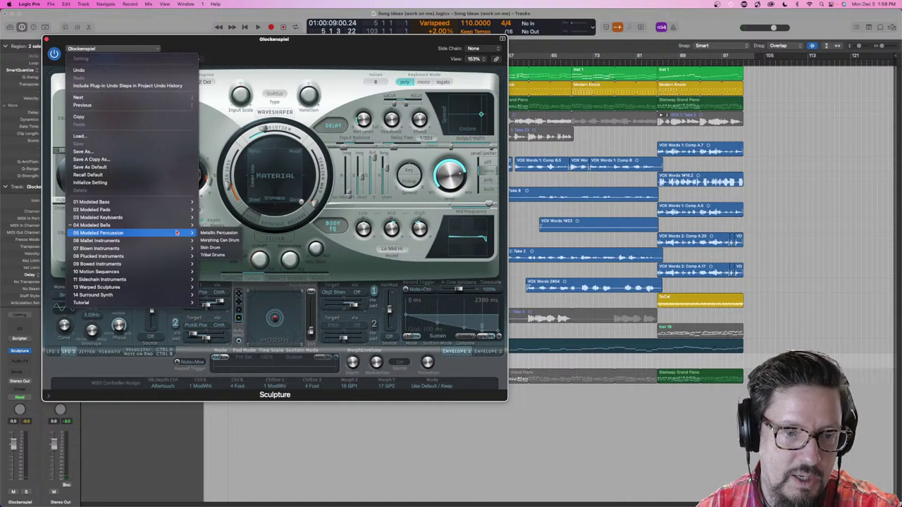
left_click(212, 248)
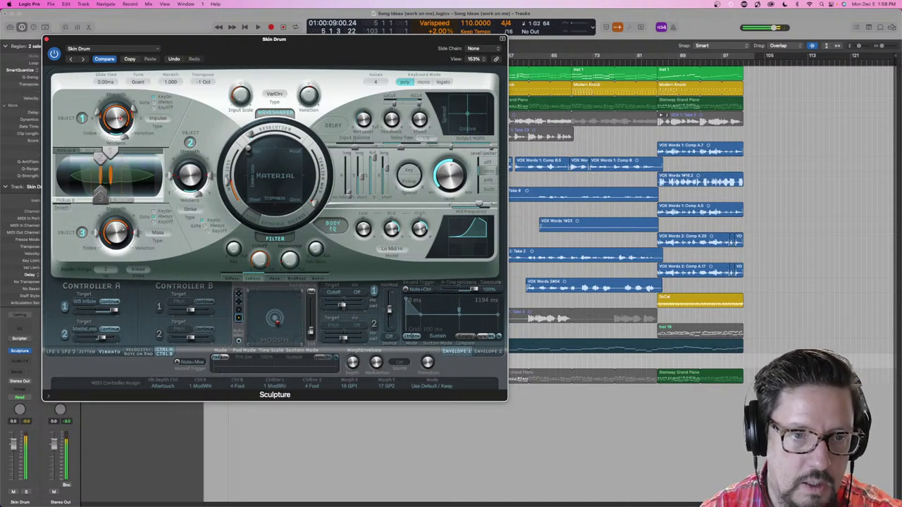
left_click(82, 59)
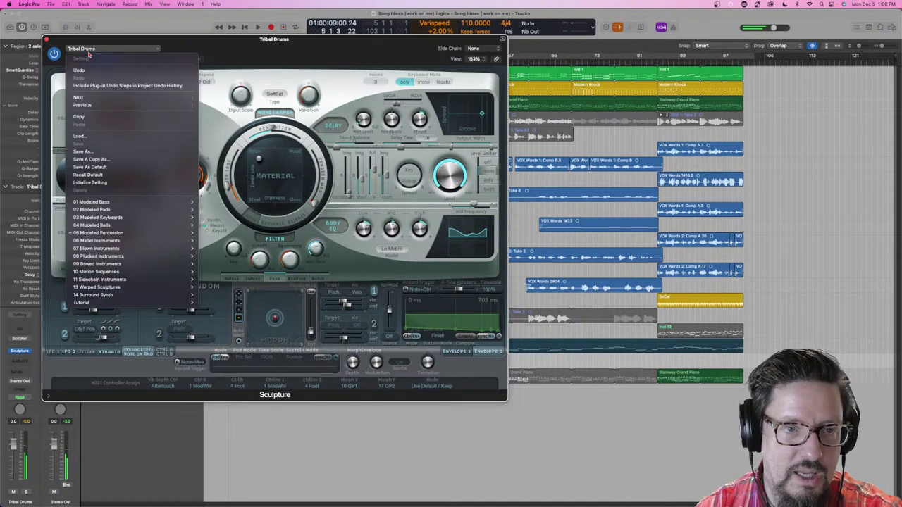
Audition the Xylophone preset from the Mallet Instruments category, followed by Classic Marimba
left_click(90, 50)
mouse_move(149, 242)
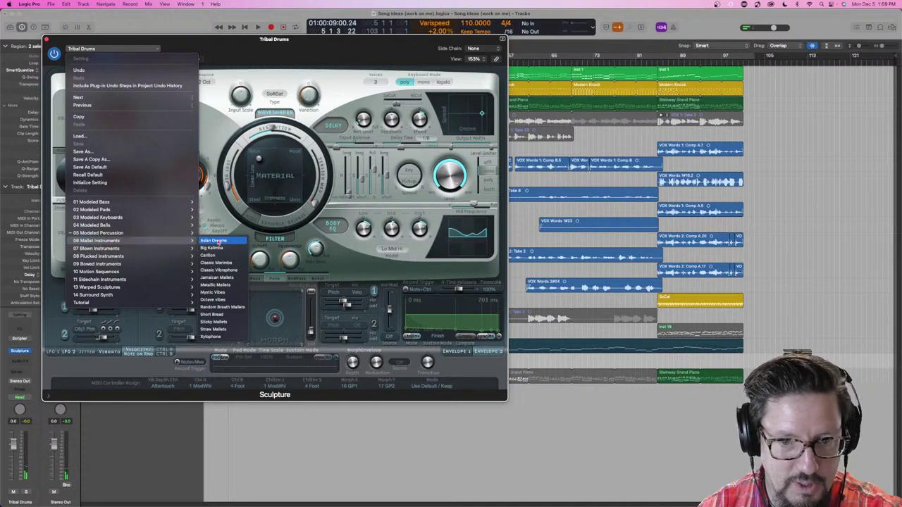
left_click(220, 338)
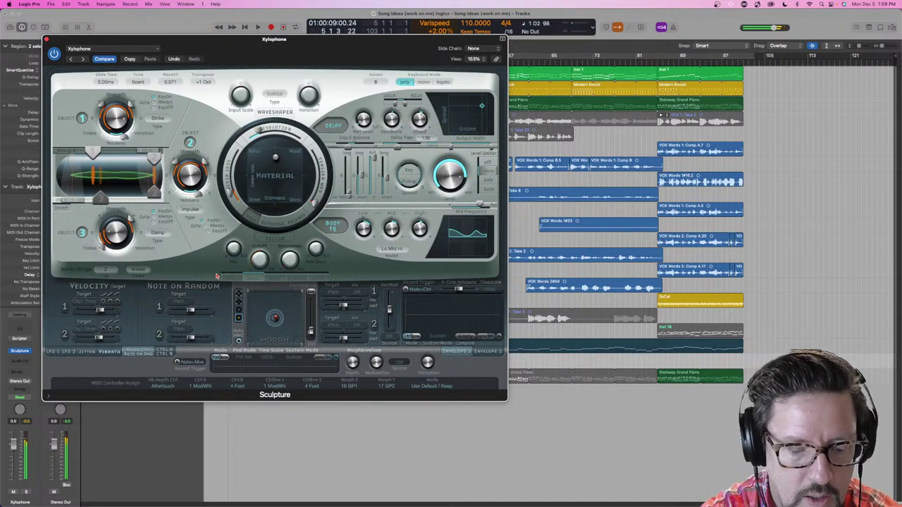
left_click(95, 49)
mouse_move(151, 240)
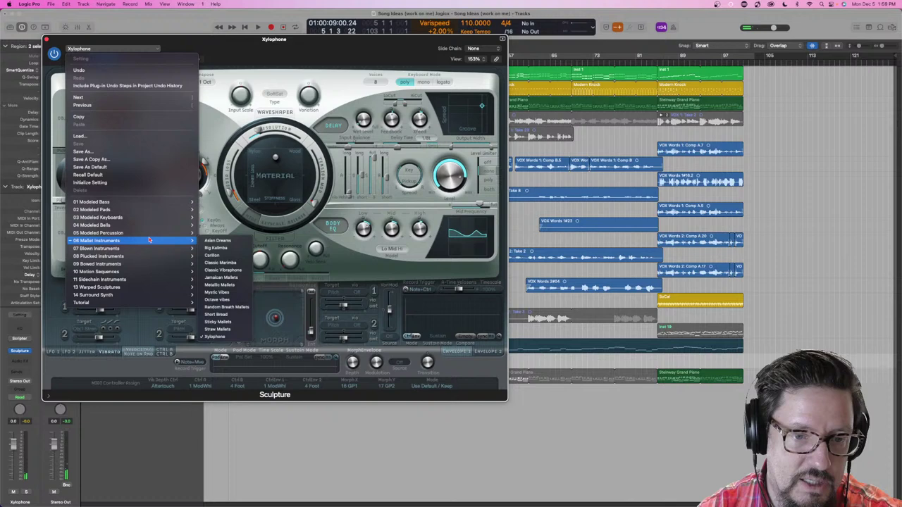
left_click(242, 265)
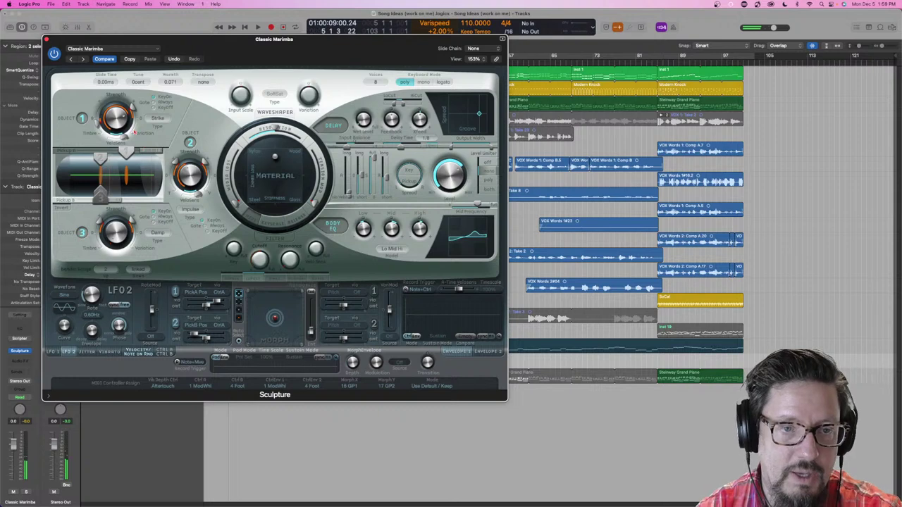
Load Mountain Flute from the Blown Instruments category and step back to the Mellow Brass preset
left_click(105, 48)
mouse_move(124, 241)
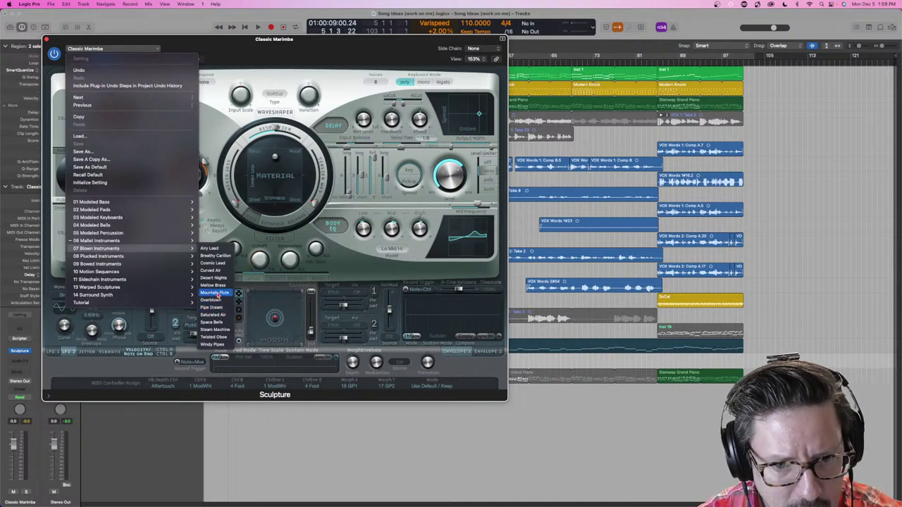
left_click(215, 292)
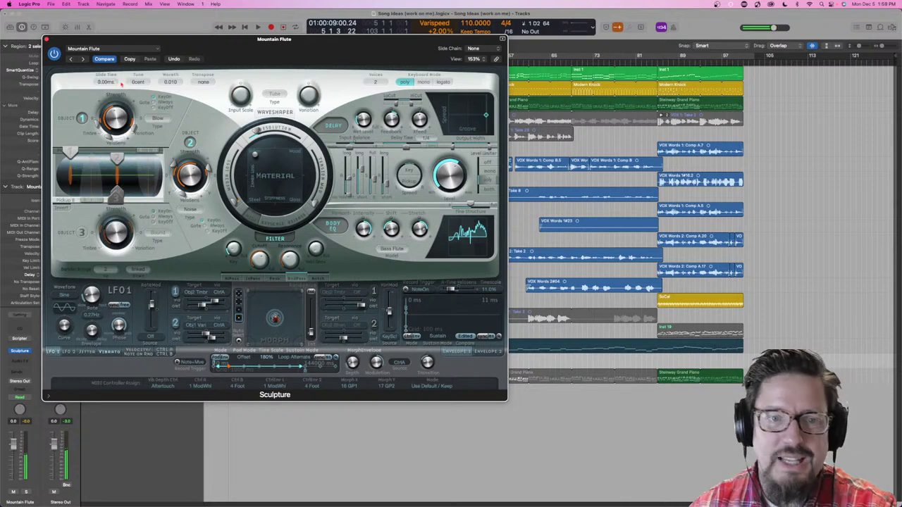
left_click(72, 60)
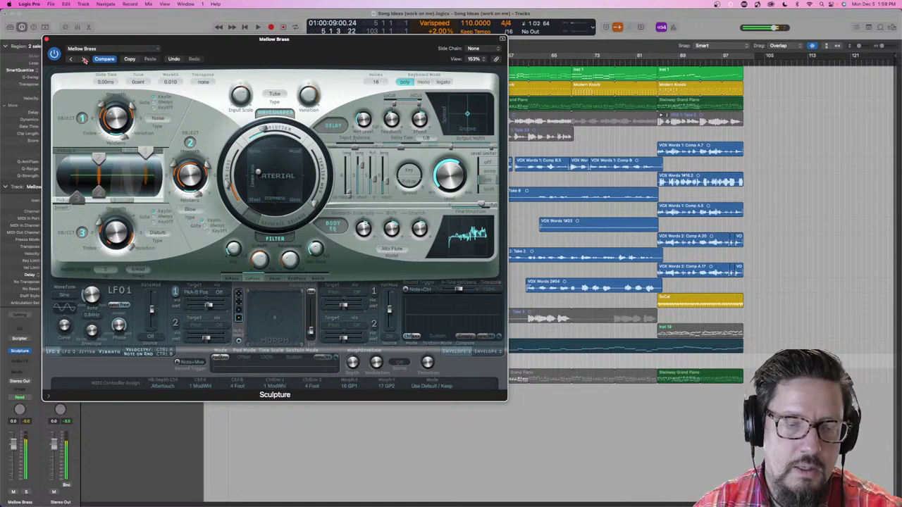
Load the Telecaster preset from the Plucked Instruments category
left_click(90, 51)
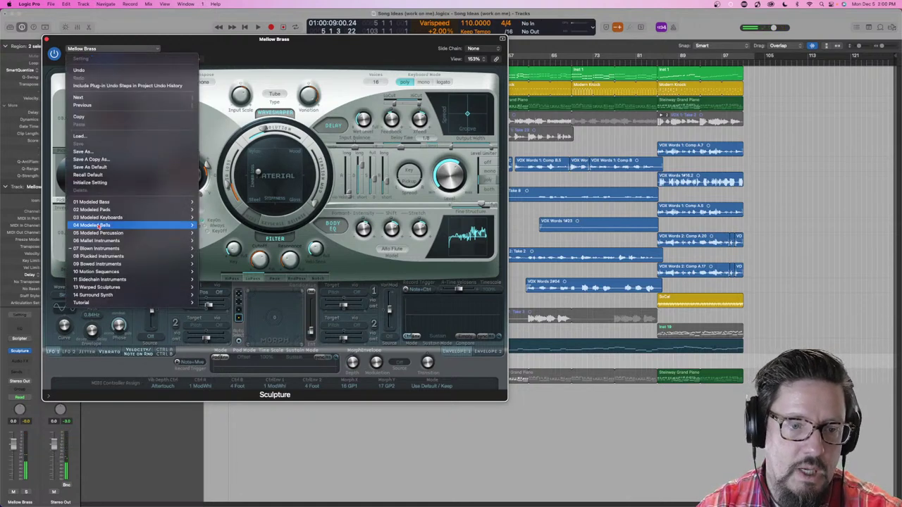
mouse_move(162, 256)
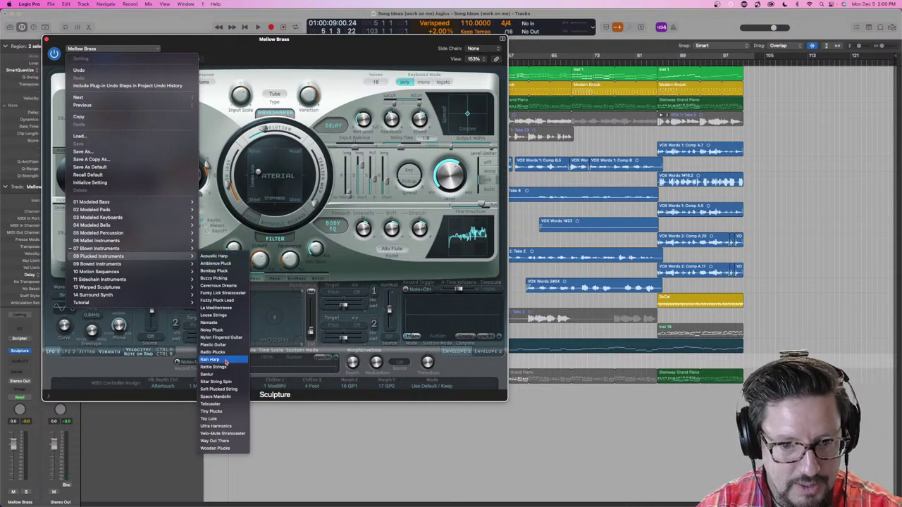
left_click(224, 405)
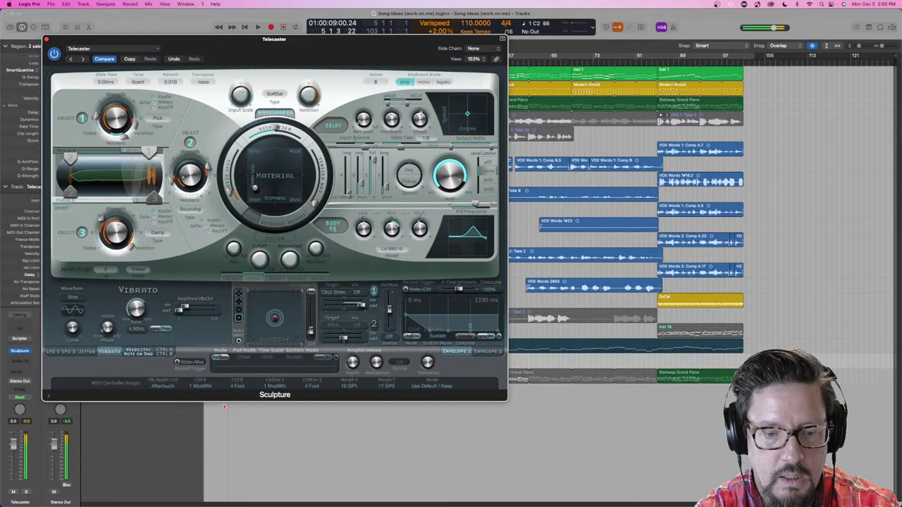
Switch on the Scripter MIDI effect with its Guitar Strummer script and close its window
left_click(20, 340)
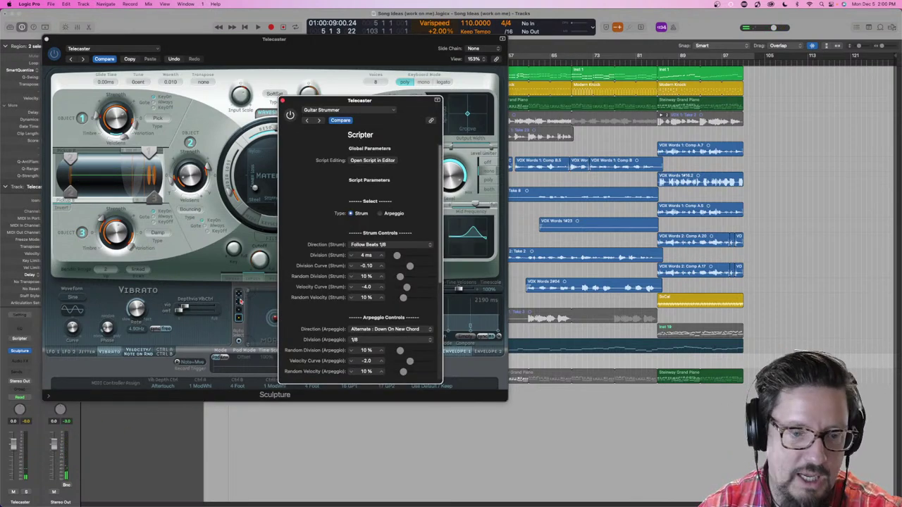
left_click(289, 116)
left_click(283, 100)
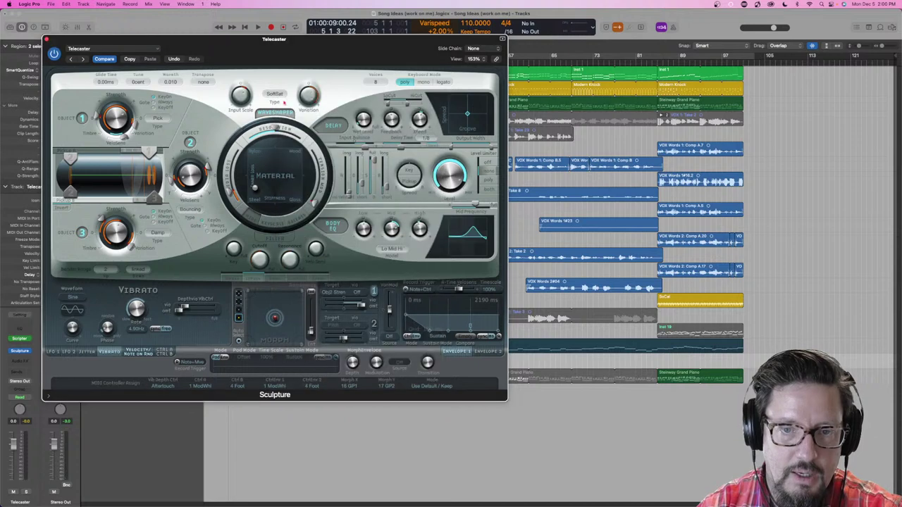
Insert a stereo Amp Designer from Amps and Pedals as an audio effect on the Telecaster channel
left_click(19, 361)
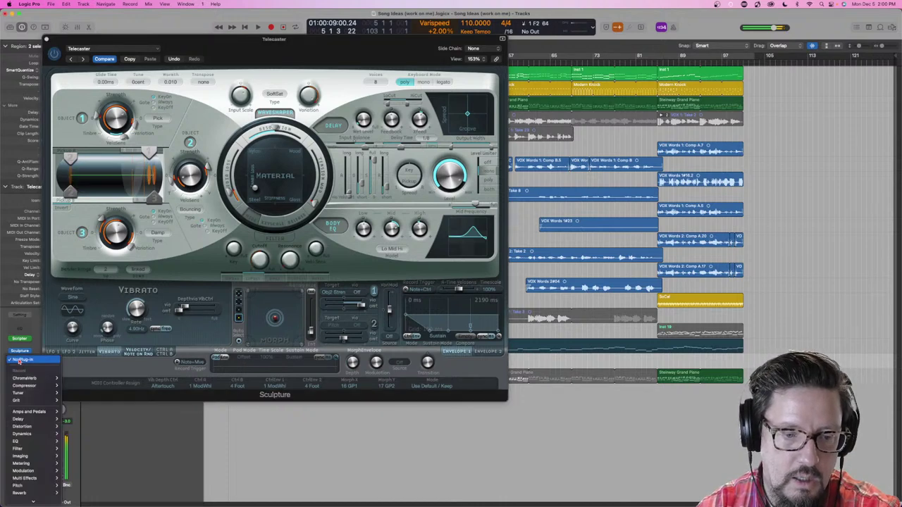
mouse_move(17, 402)
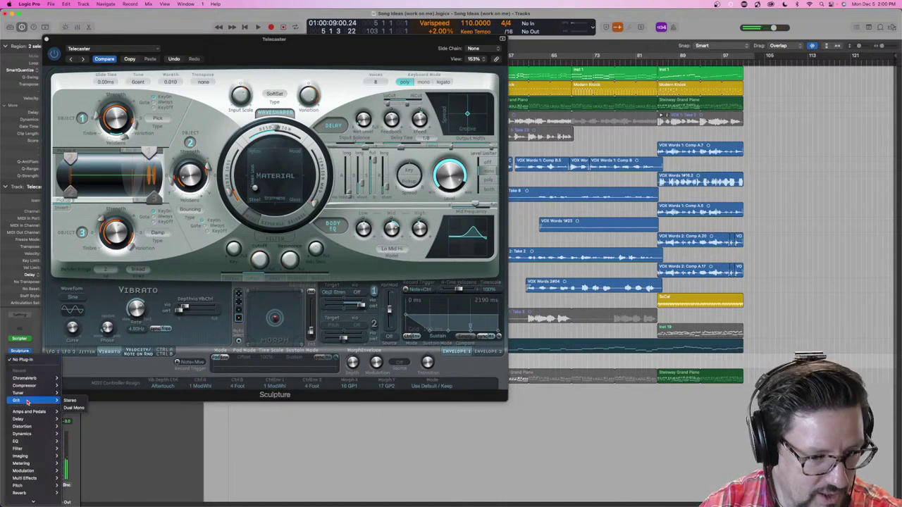
mouse_move(78, 434)
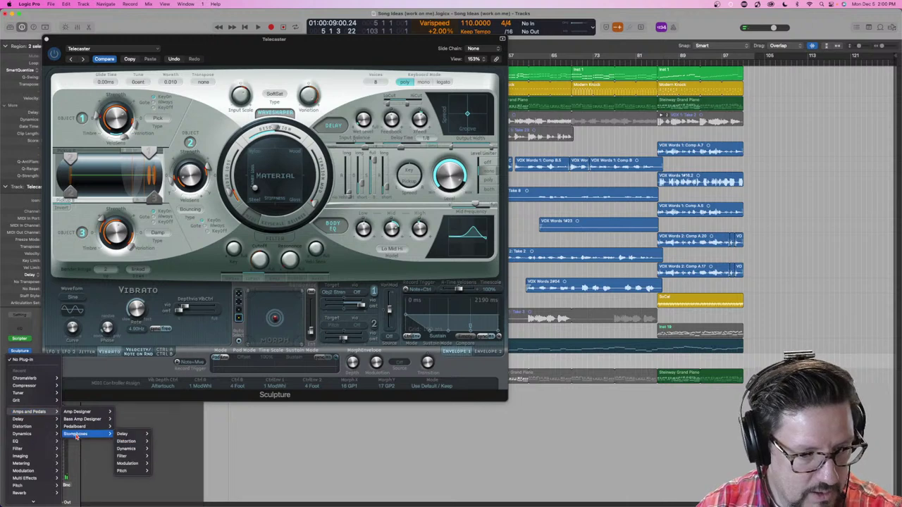
mouse_move(129, 442)
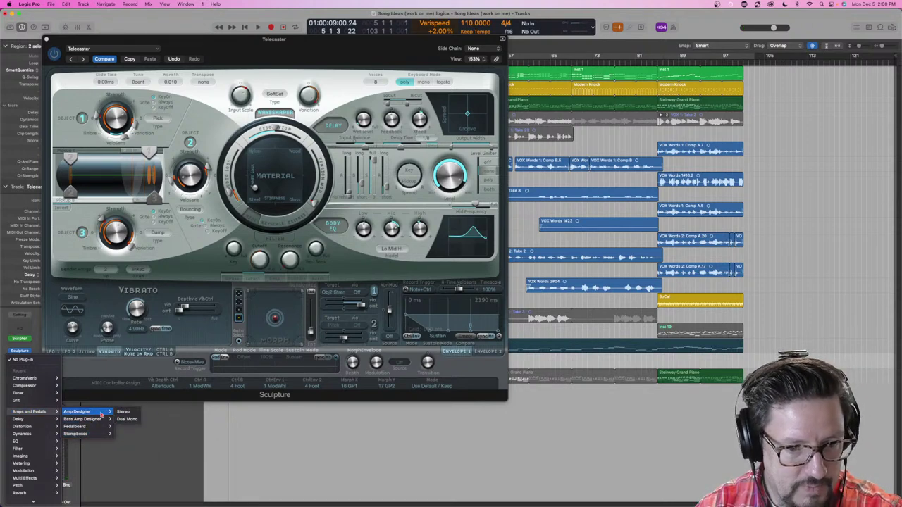
mouse_move(81, 412)
left_click(127, 412)
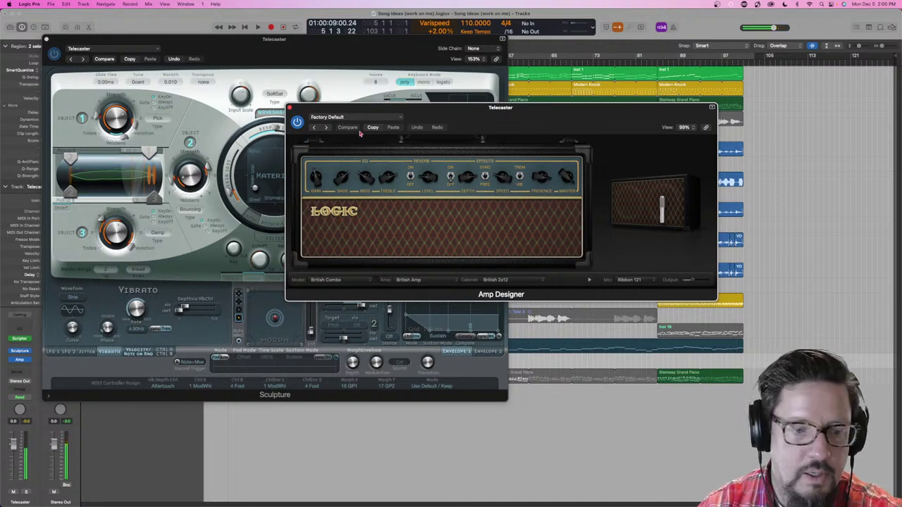
Switch the Guitar Strummer script's type to Arpeggio, and close the Scripter and Amp Designer windows
left_click(21, 340)
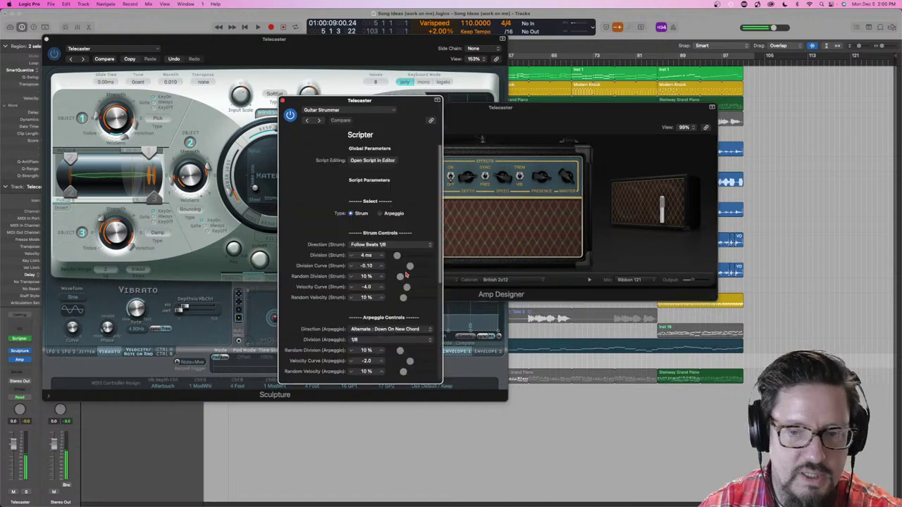
left_click(379, 215)
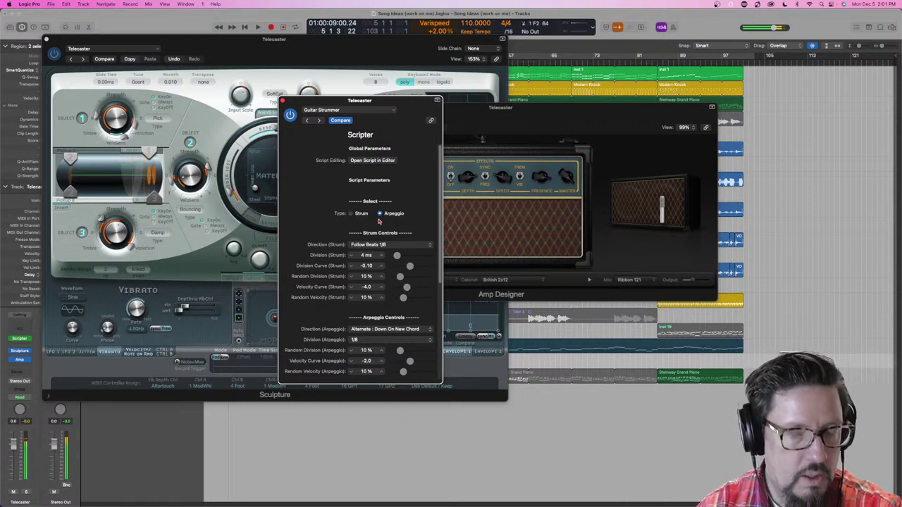
left_click(282, 101)
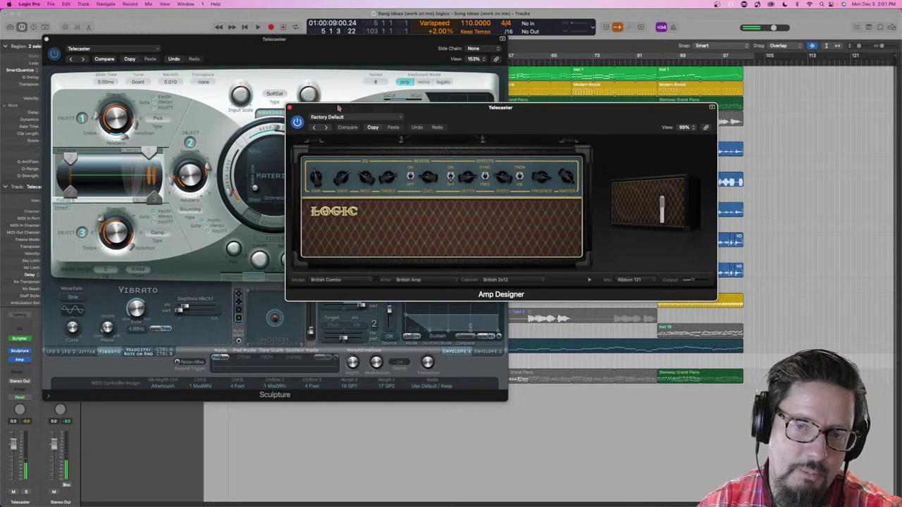
left_click(288, 109)
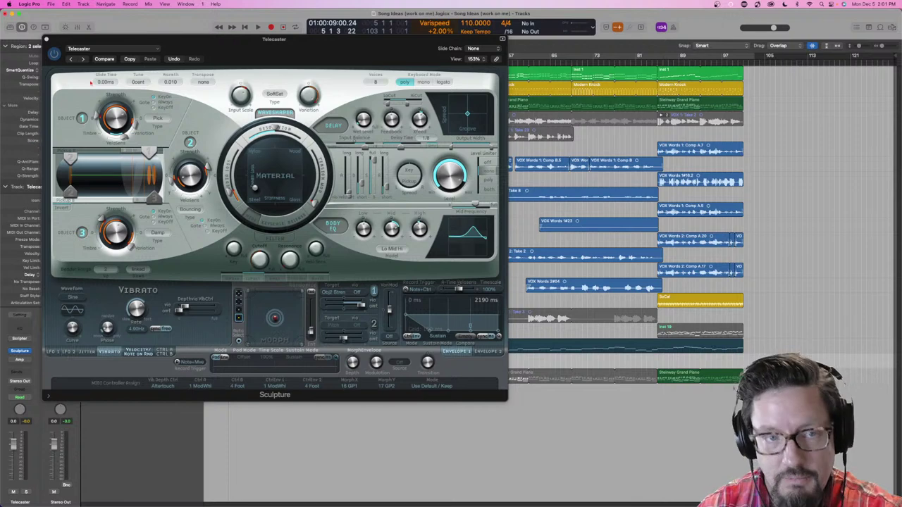
Load the Solo Cello preset from the Bowed Instruments category
left_click(98, 50)
mouse_move(113, 242)
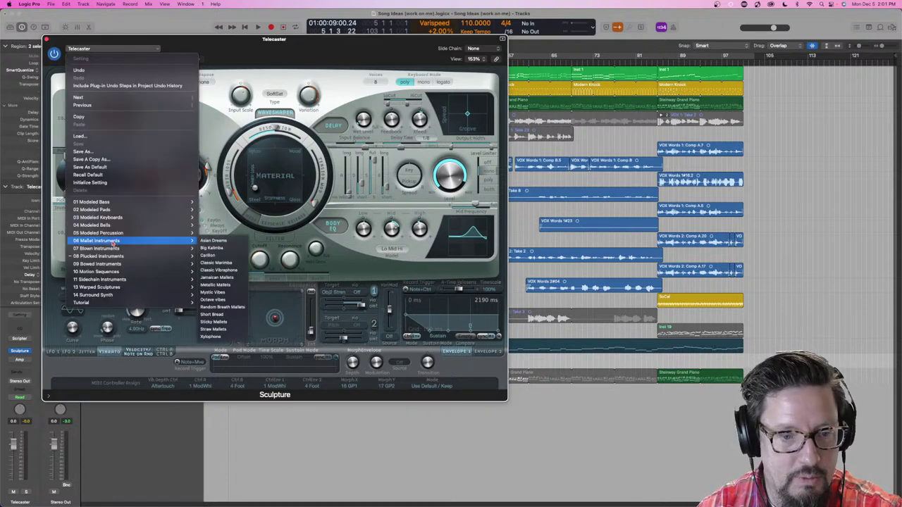
mouse_move(160, 265)
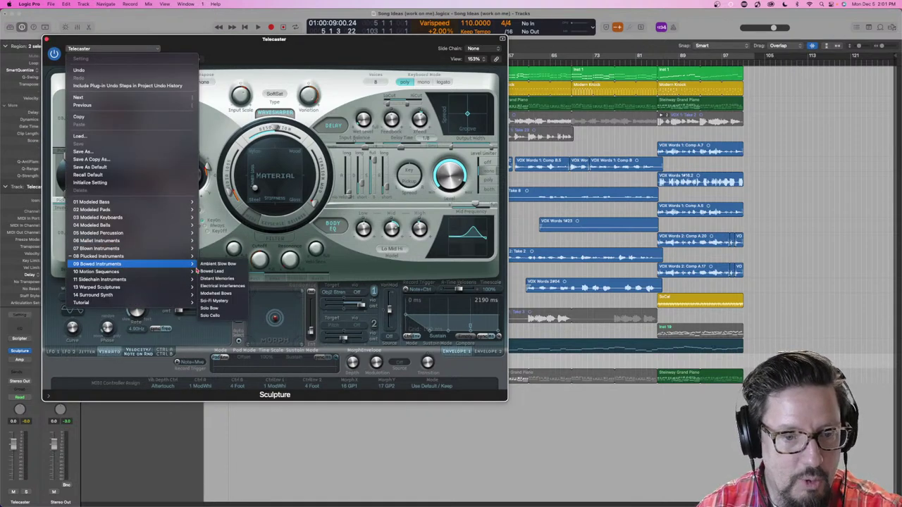
left_click(221, 317)
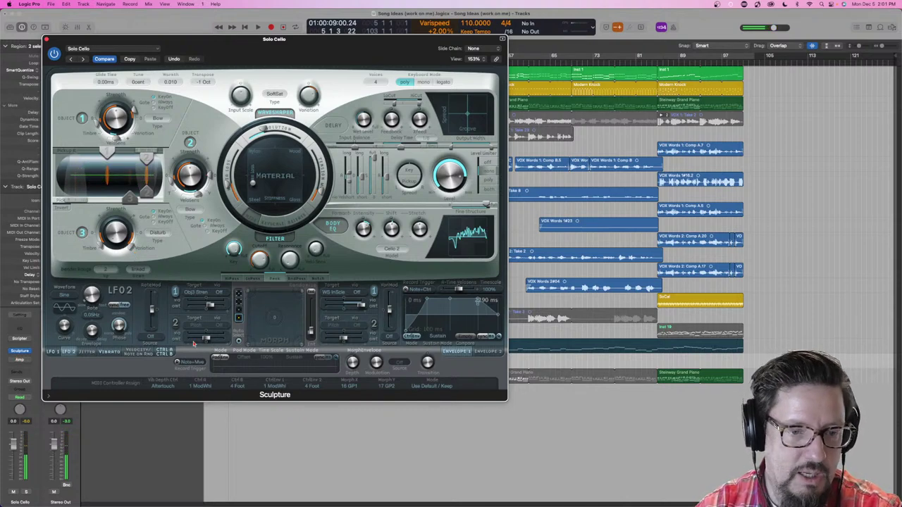
Load the Marbles in a Glass Bowl preset from the Warped Sculptures category
left_click(86, 48)
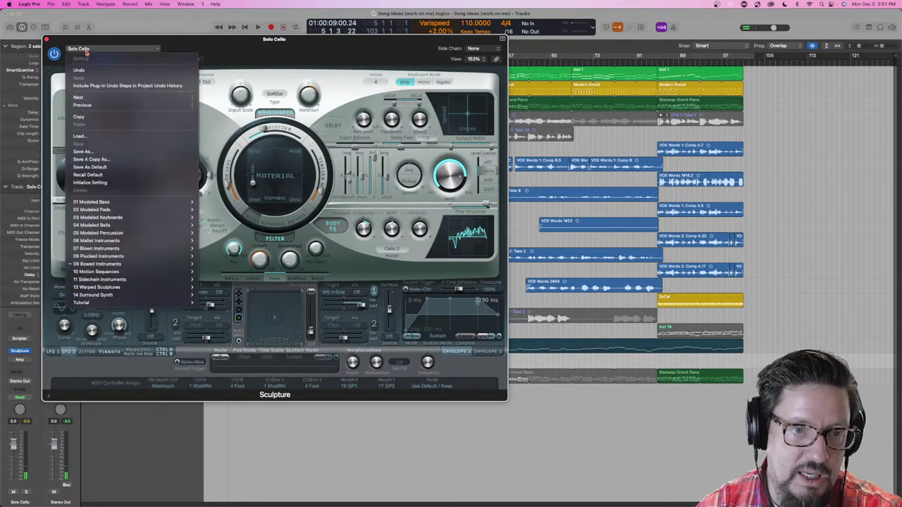
mouse_move(130, 259)
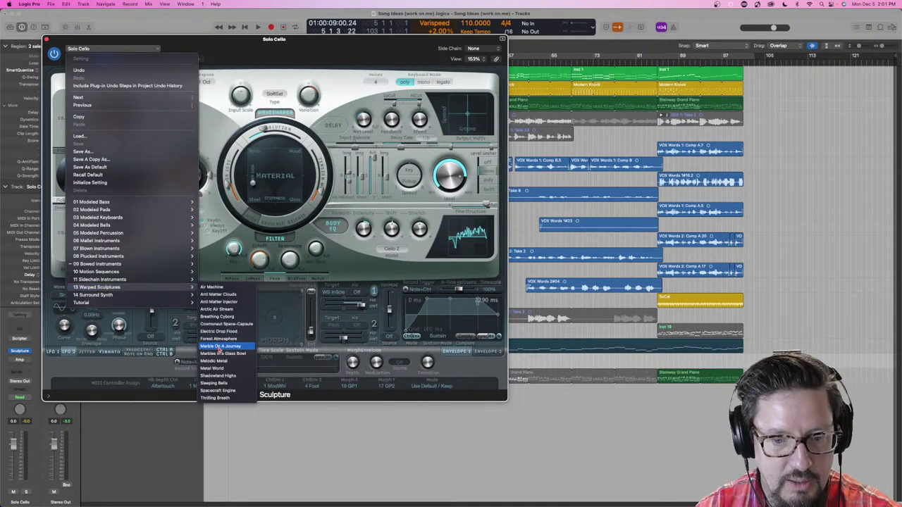
left_click(220, 354)
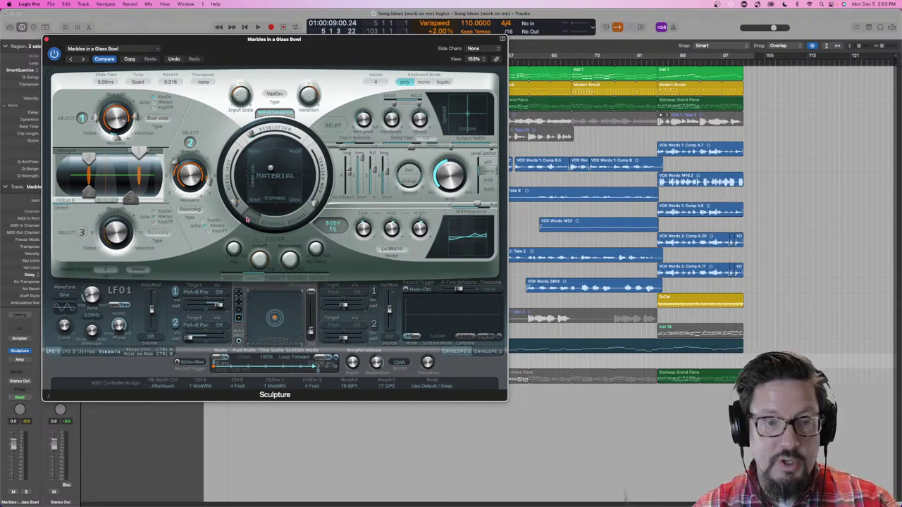
Look through Sculpture's preset categories, including Modeled Keyboards and Warped Sculptures, without loading another preset
left_click(112, 51)
mouse_move(98, 219)
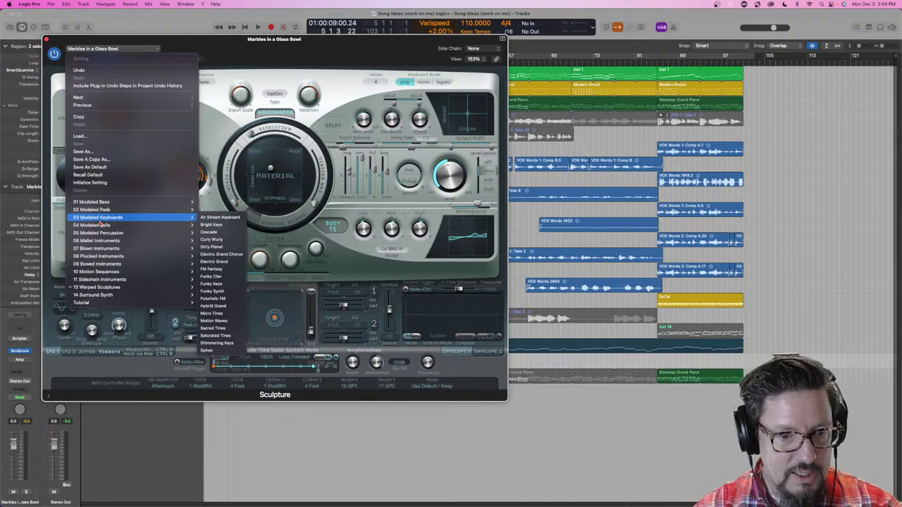
mouse_move(110, 241)
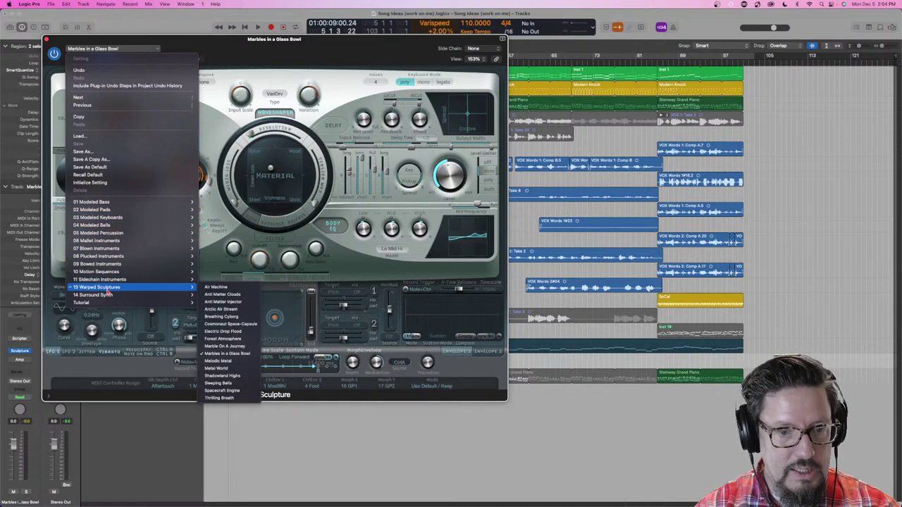
mouse_move(107, 296)
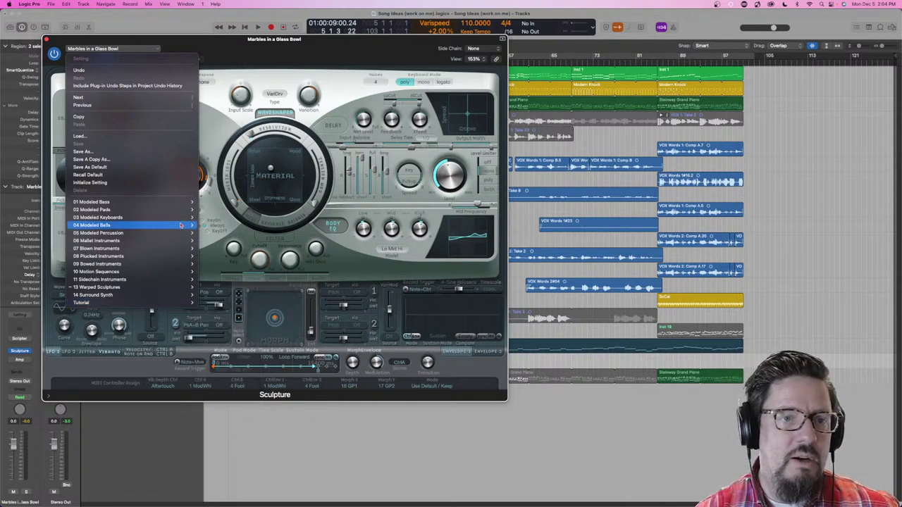
left_click(182, 37)
Open the Library, move the Sculpture window clear of it and target the Sculpture slot to list its presets
mouse_move(182, 37)
left_mouse_down()
mouse_move(246, 44)
mouse_move(226, 55)
left_mouse_up()
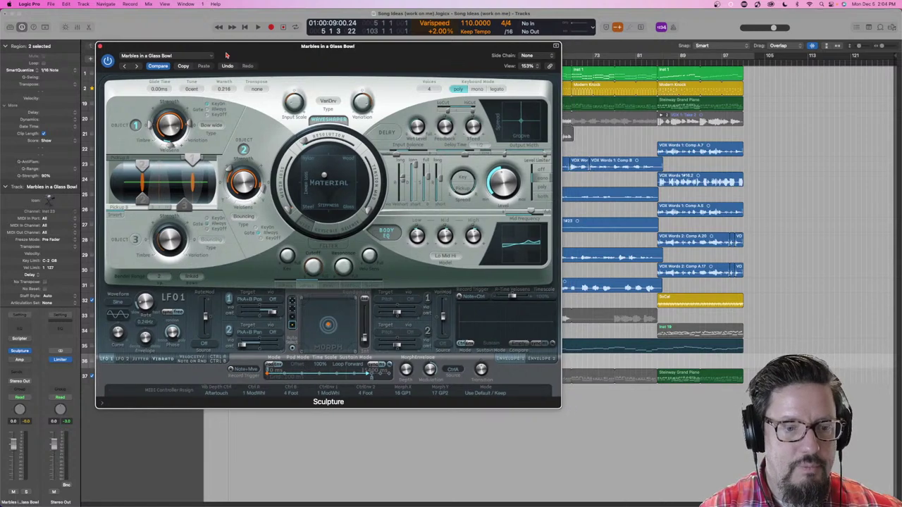
left_click(2, 341)
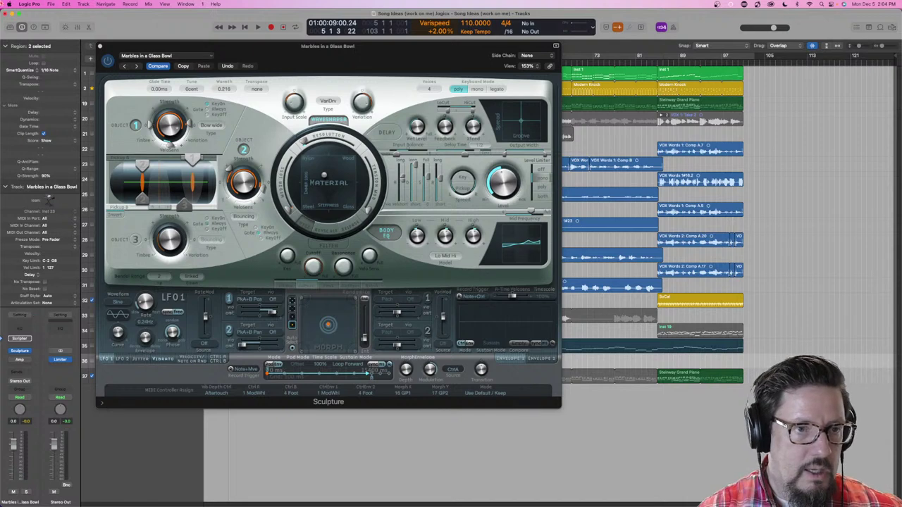
left_click(11, 27)
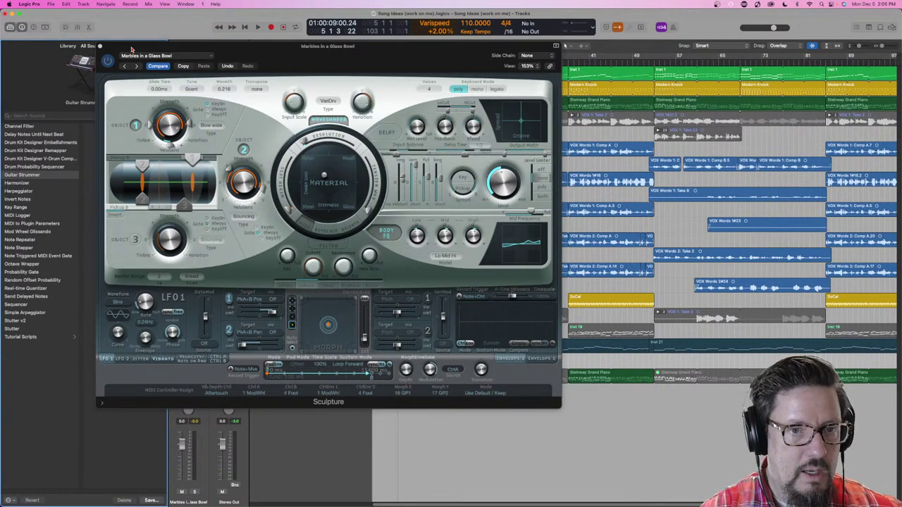
left_click_drag(132, 49, 262, 43)
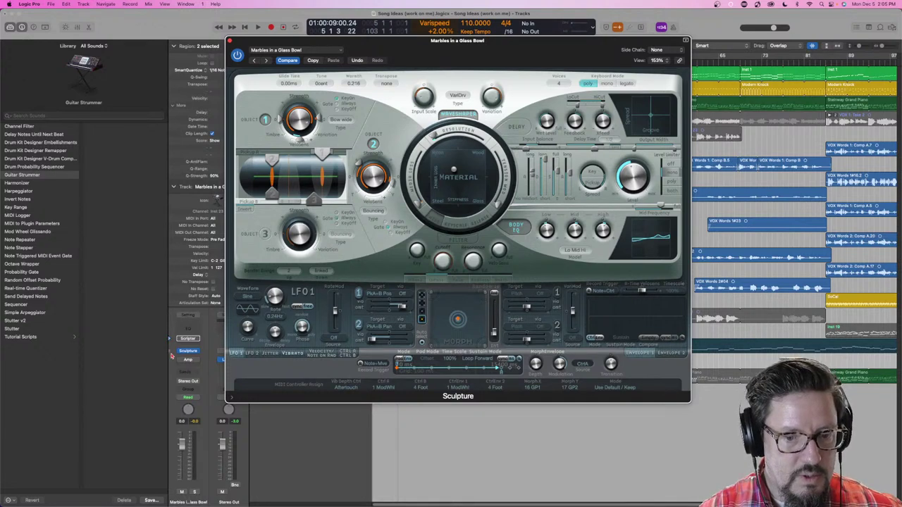
left_click(171, 353)
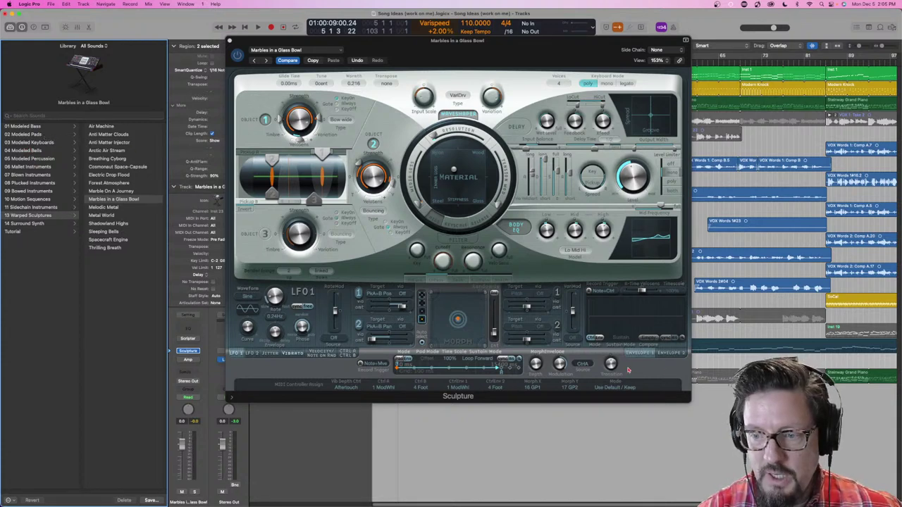
Reveal Sculpture's extended parameters and try the High Definition render mode before returning it to Basic
left_click(232, 398)
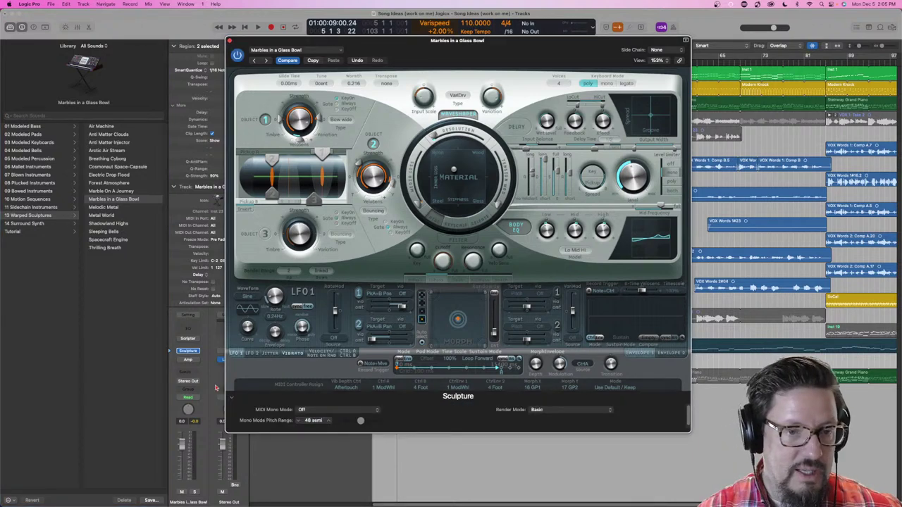
left_click(559, 411)
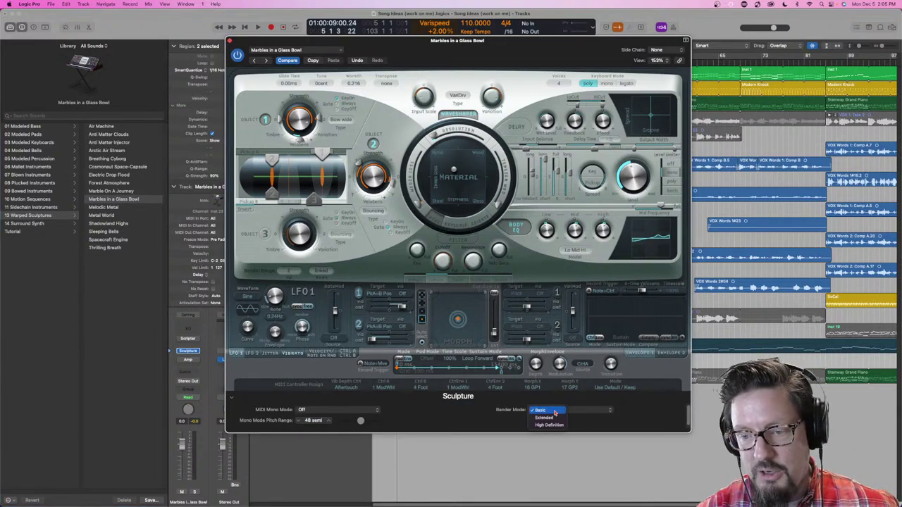
left_click(539, 426)
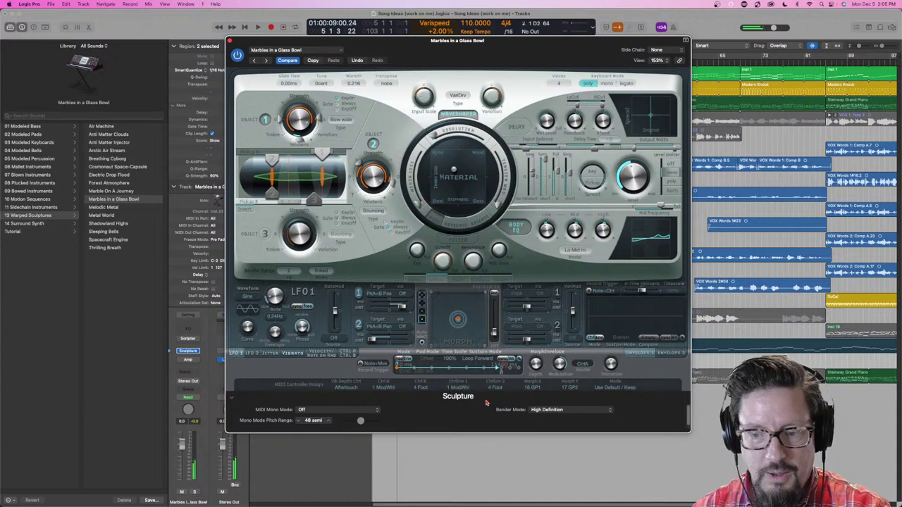
left_click(533, 412)
left_click(532, 400)
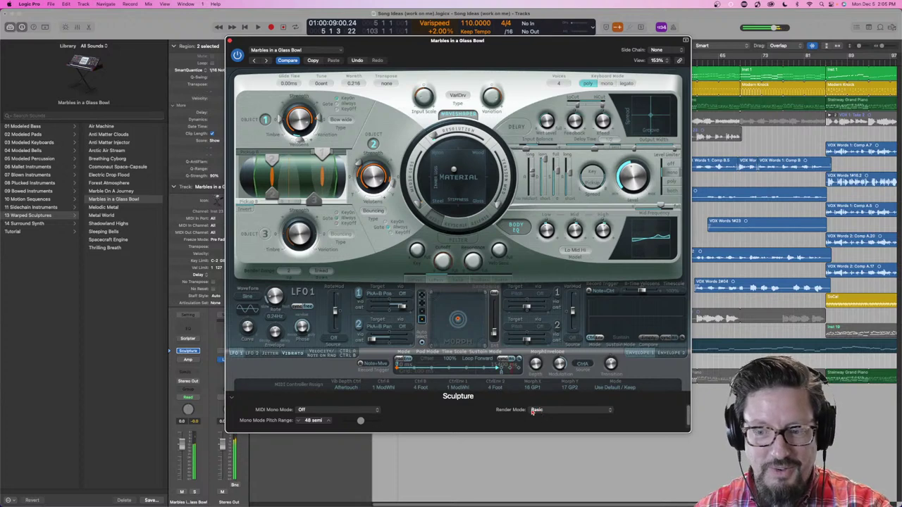
left_click(537, 411)
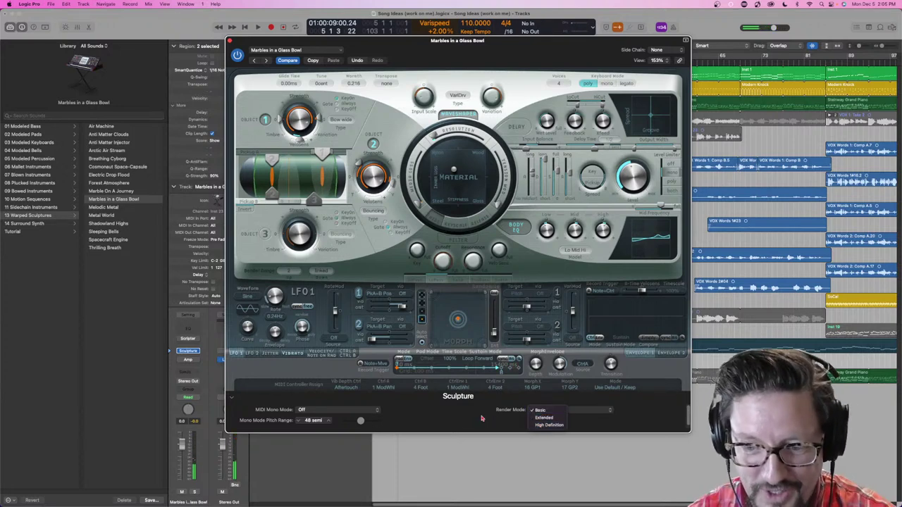
left_click(430, 412)
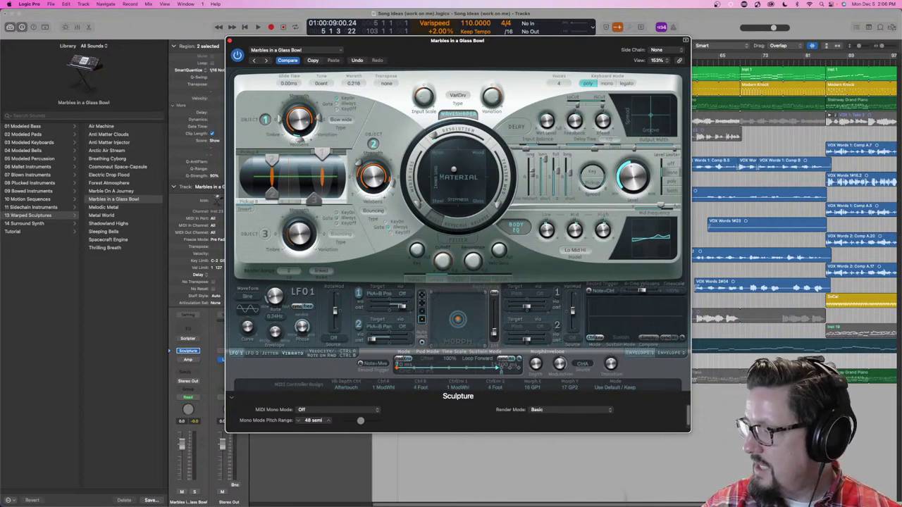
Review the waveform options for LFO 1 without changing them, and close the Sculpture window
key("super+w")
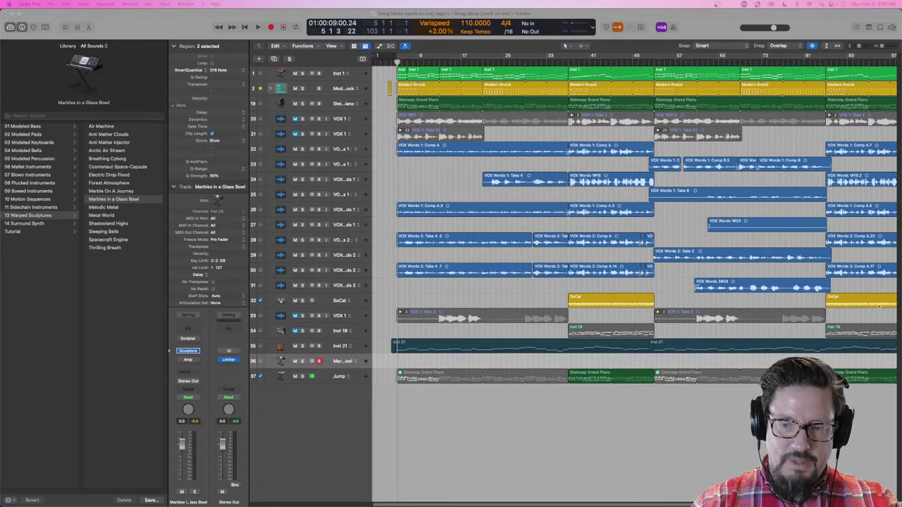
left_click(683, 400)
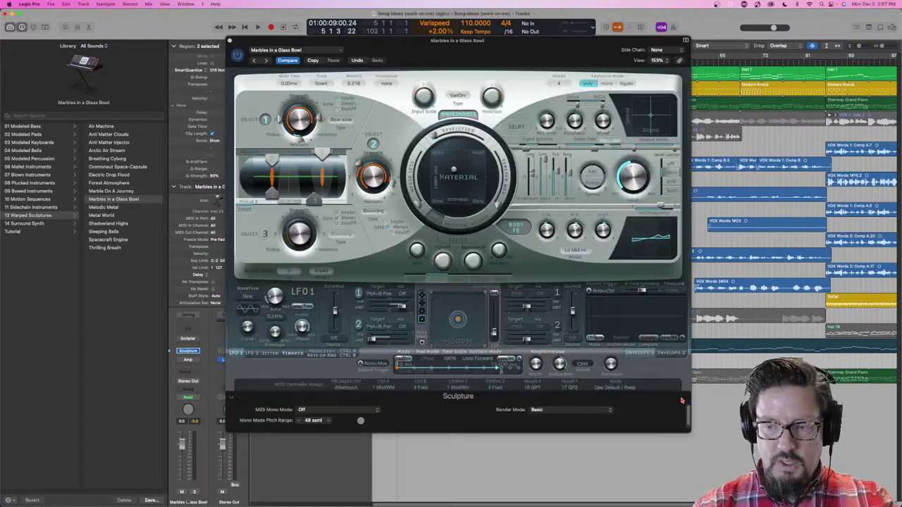
left_click_drag(426, 57, 286, 52)
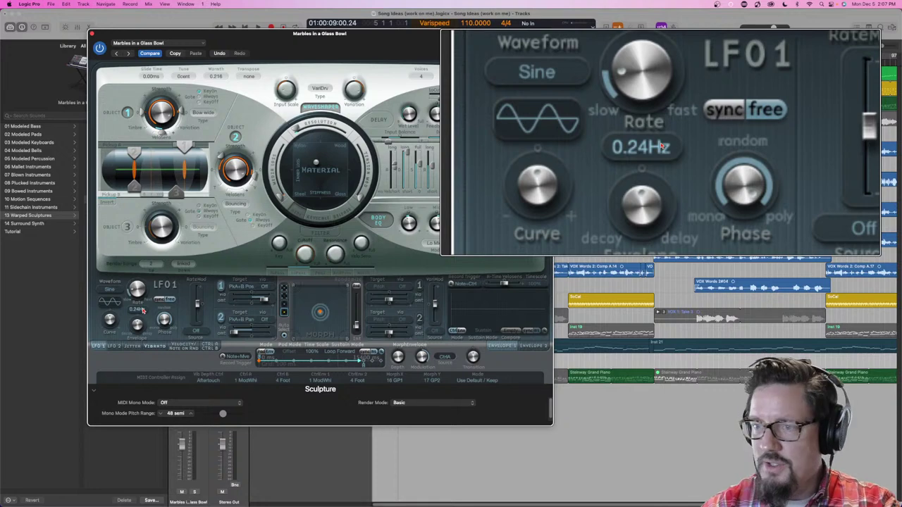
left_click(117, 290)
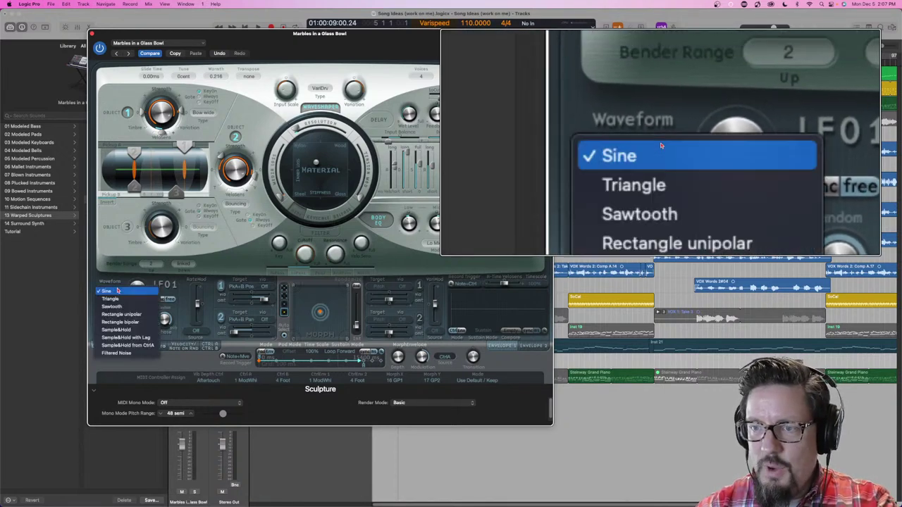
left_click(125, 281)
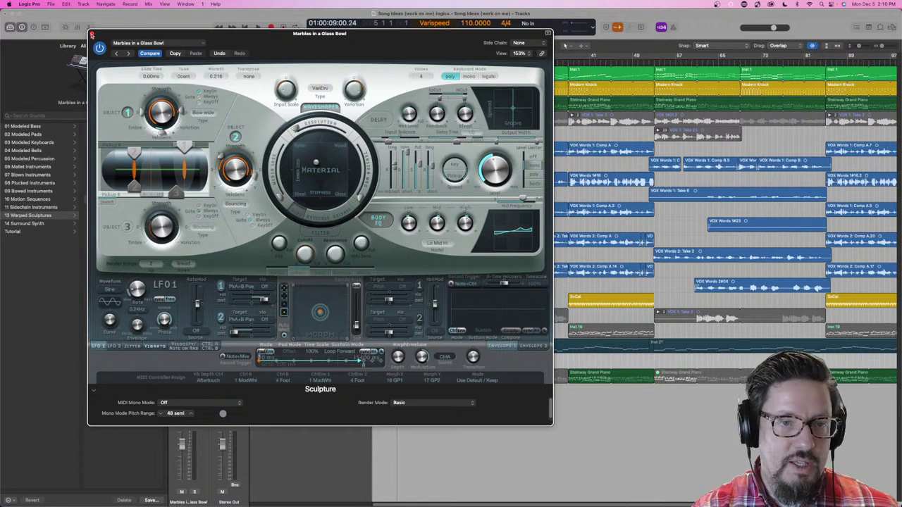
left_click(92, 33)
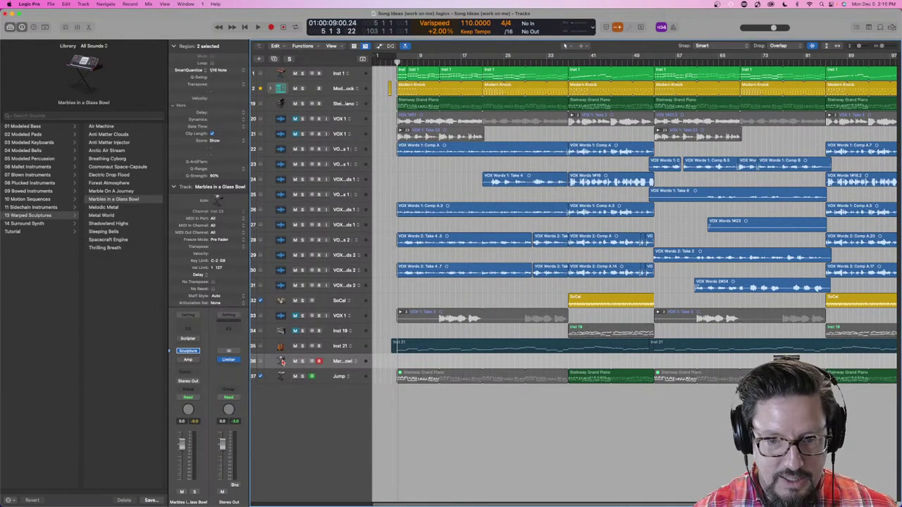
Replace Sculpture on the Marbles in a Glass Bowl track with the stereo Reason Rack Plugin and reposition its window
left_click(197, 351)
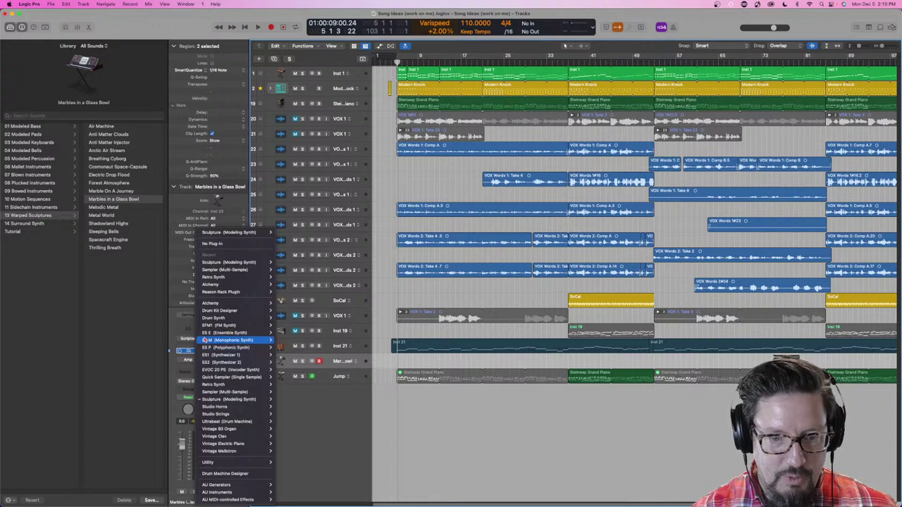
mouse_move(211, 264)
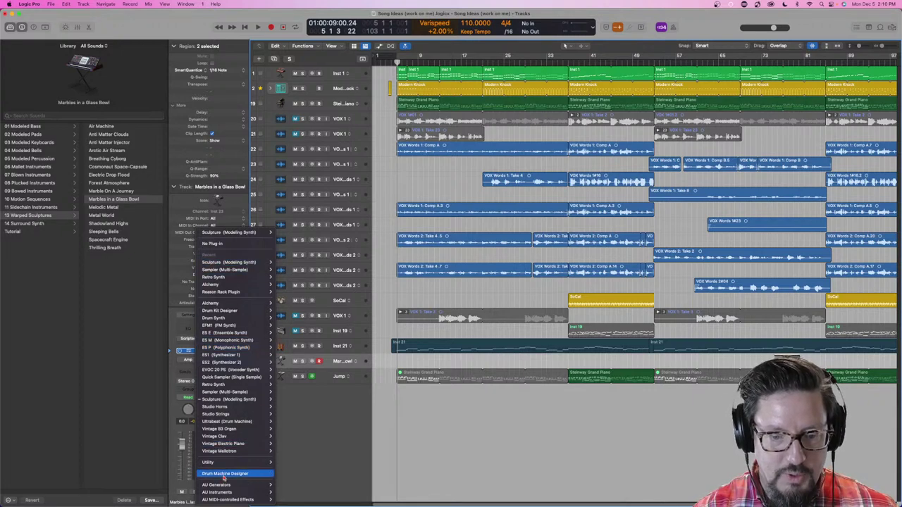
mouse_move(226, 486)
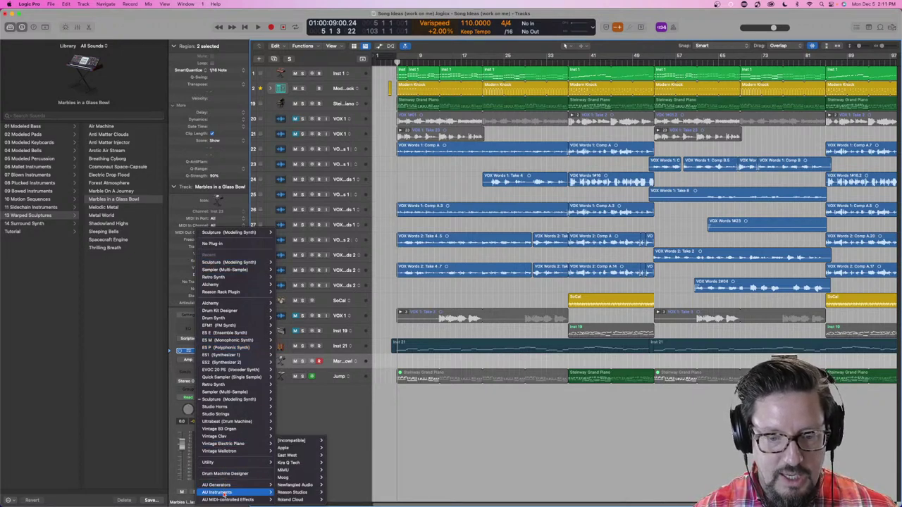
mouse_move(296, 492)
mouse_move(348, 492)
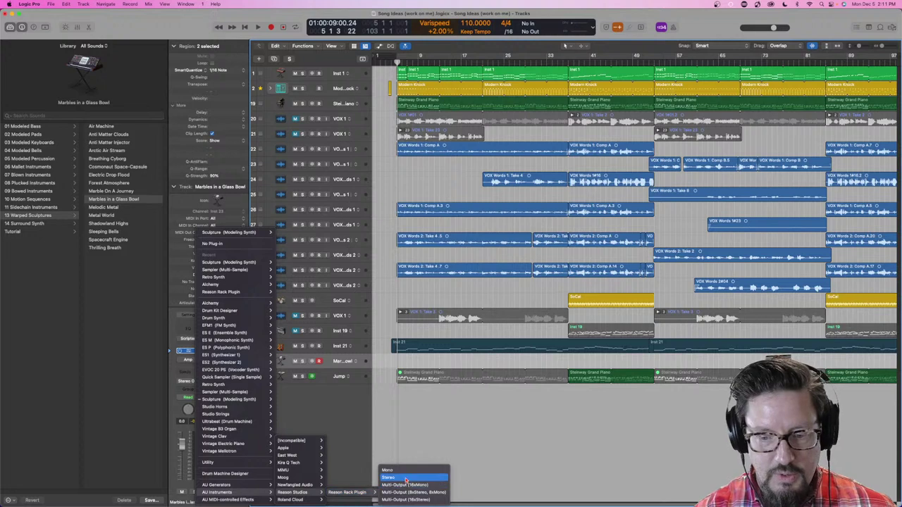
left_click(406, 479)
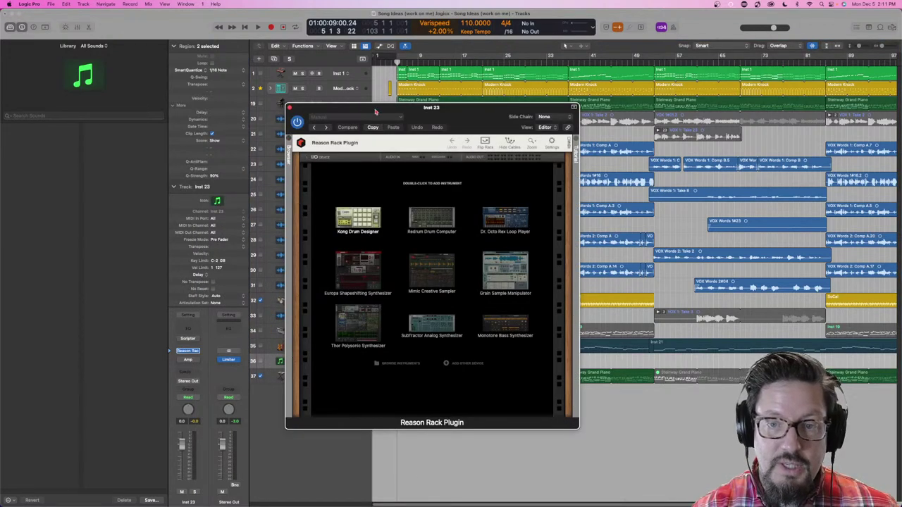
left_click_drag(390, 112, 323, 101)
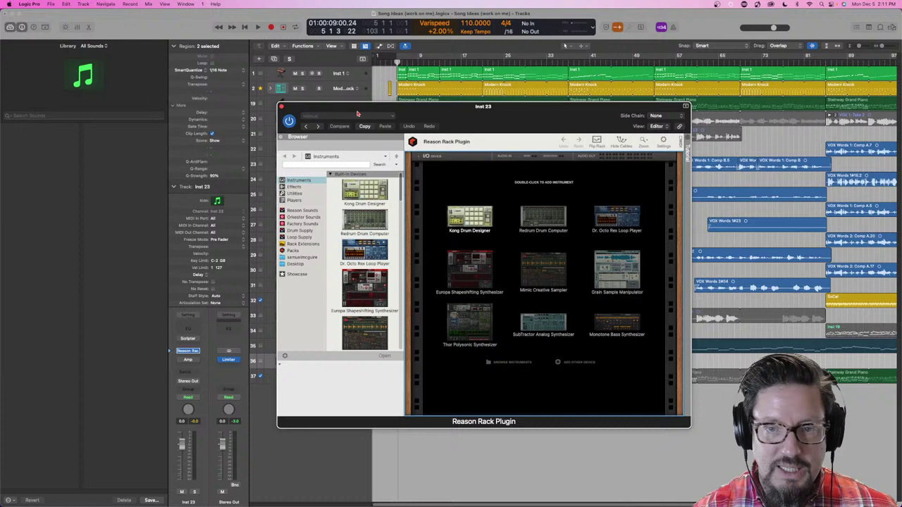
left_click_drag(421, 115, 282, 89)
Look through the instruments in the Reason Rack browser, covering both the Built-in Devices and the Reason Studios group
scroll(224, 211, "down", 3)
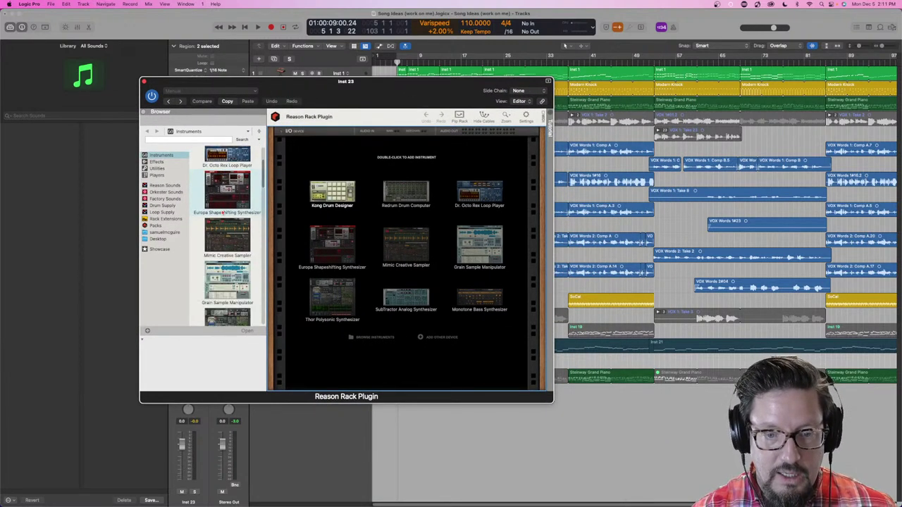
scroll(223, 211, "down", 2)
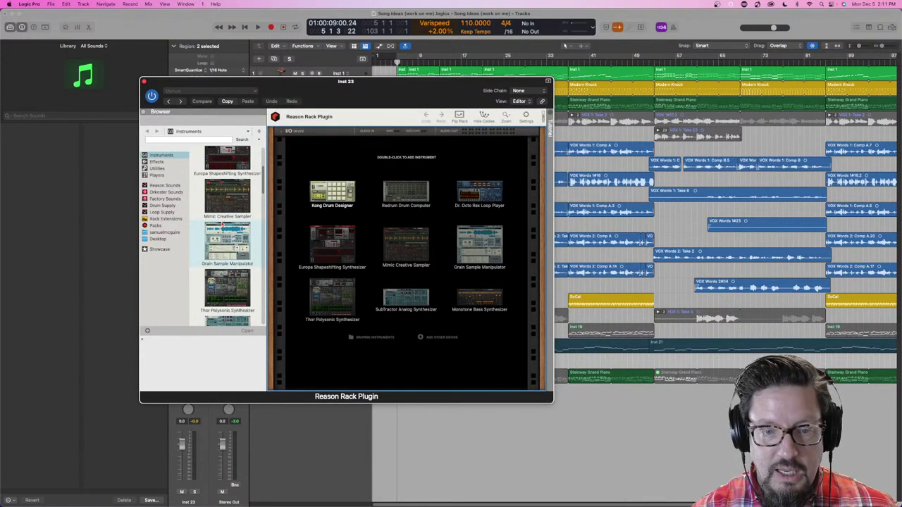
scroll(223, 224, "down", 2)
scroll(223, 224, "up", 1)
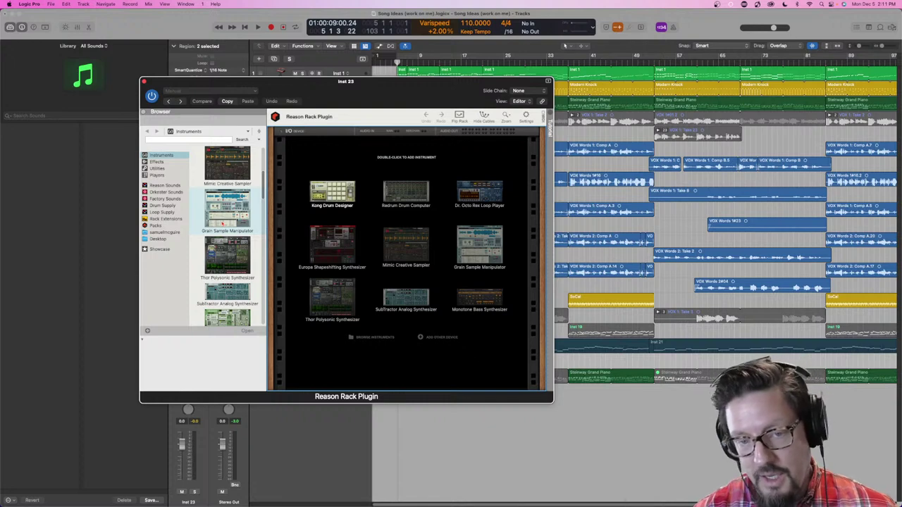
scroll(221, 223, "down", 1)
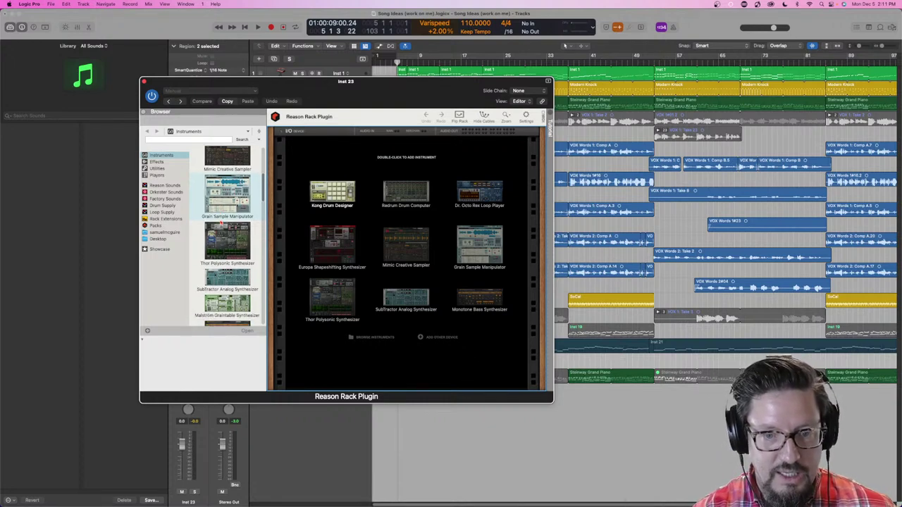
scroll(221, 225, "up", 2)
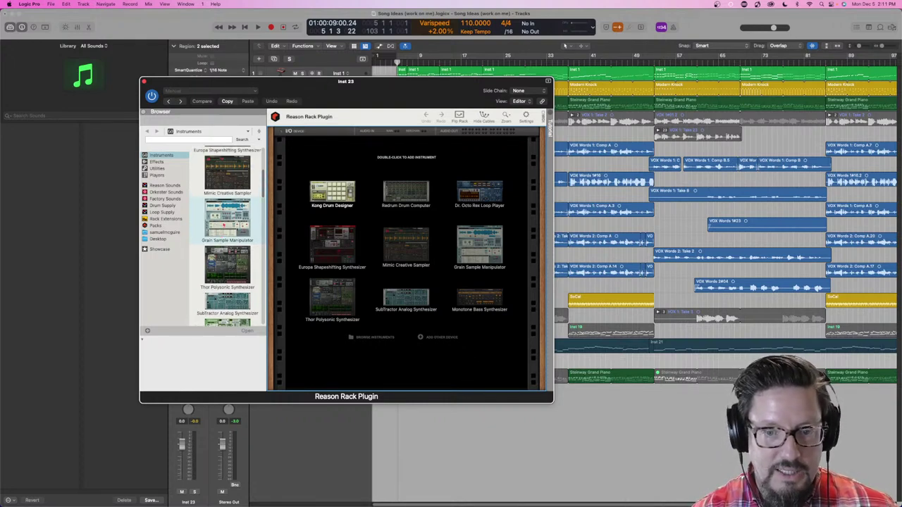
scroll(225, 230, "down", 4)
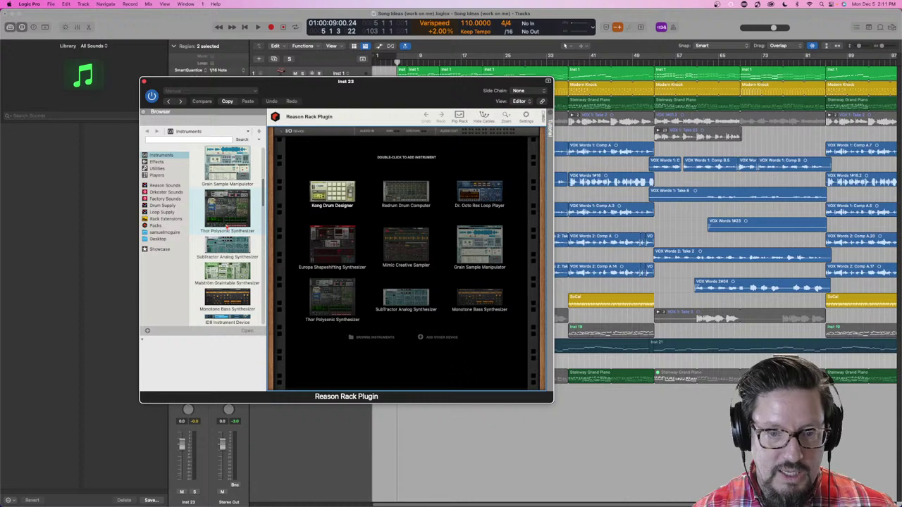
scroll(226, 226, "down", 5)
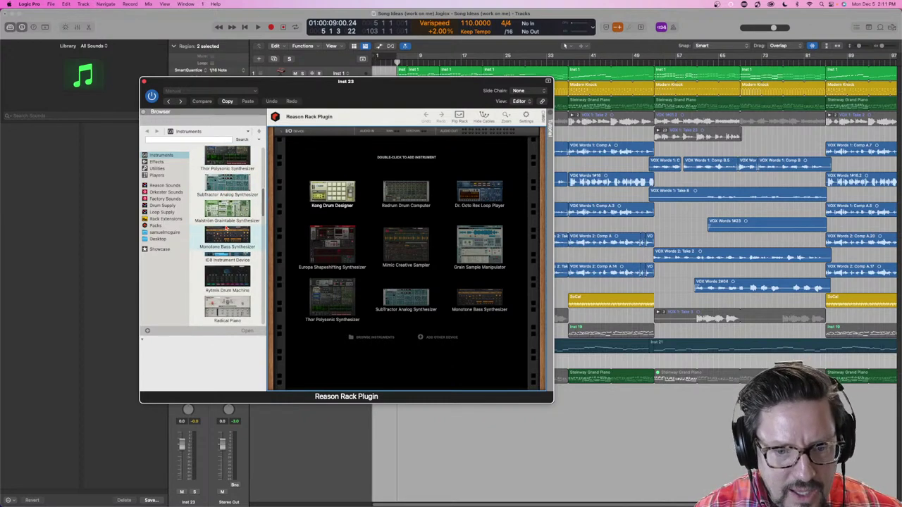
scroll(227, 226, "down", 8)
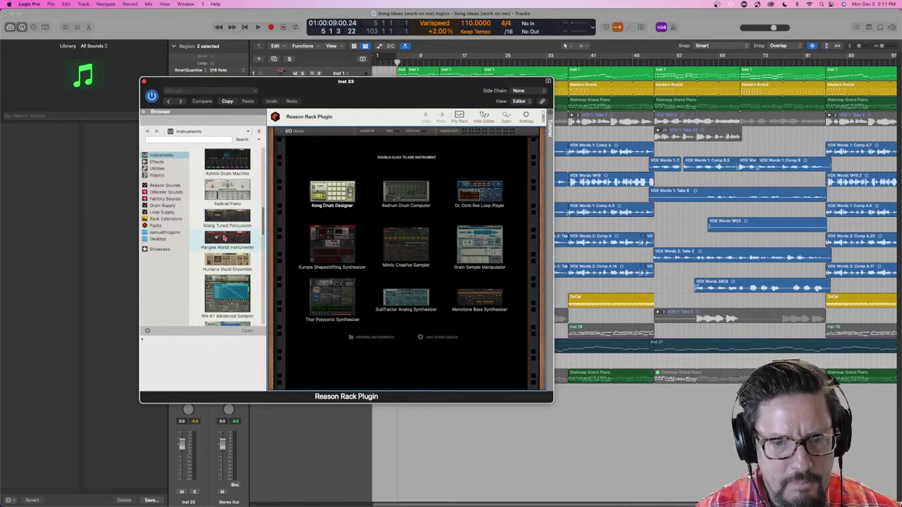
scroll(222, 238, "down", 15)
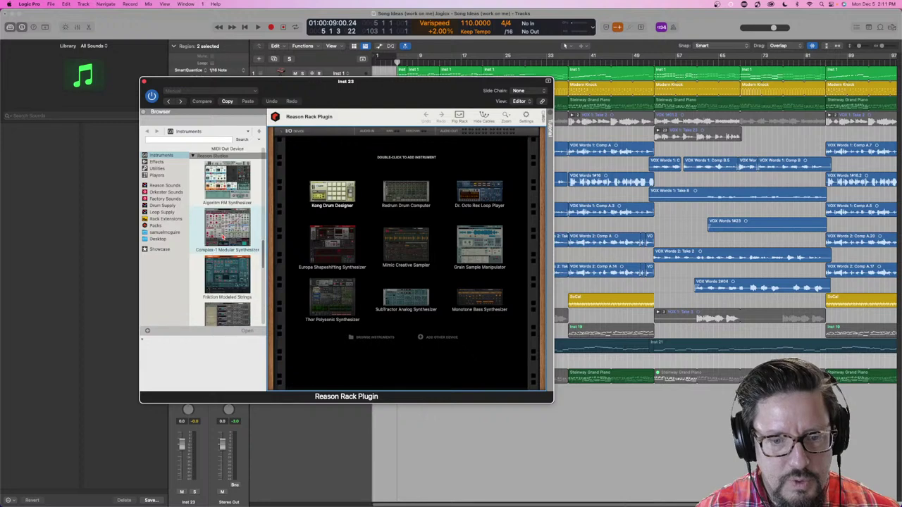
scroll(222, 238, "down", 10)
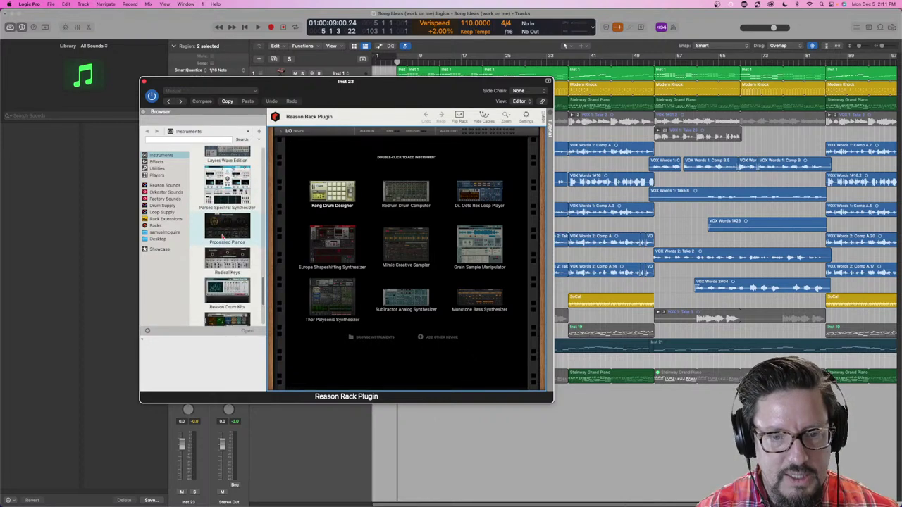
scroll(224, 236, "down", 5)
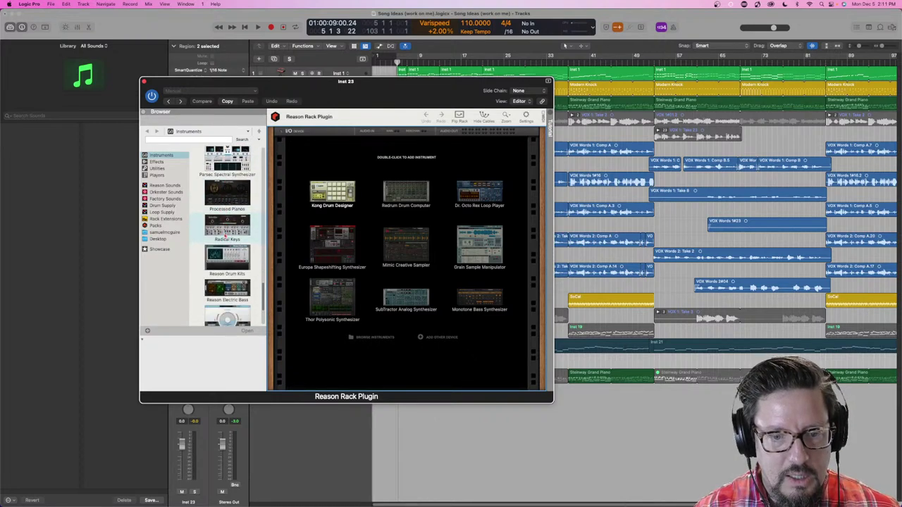
scroll(225, 238, "down", 3)
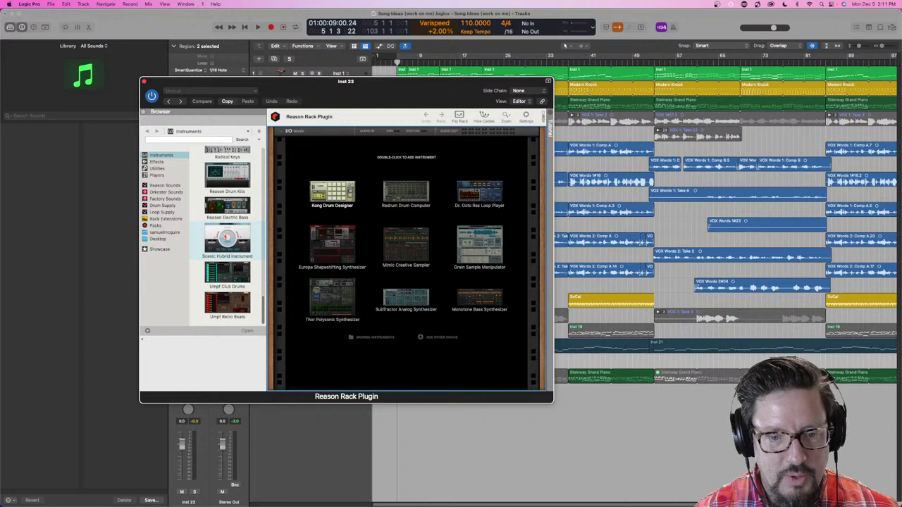
scroll(226, 238, "up", 5)
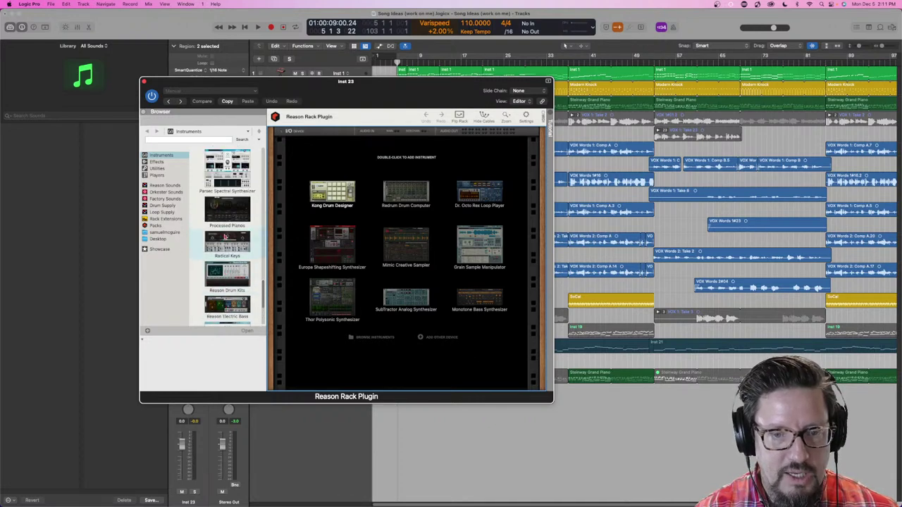
scroll(225, 238, "up", 3)
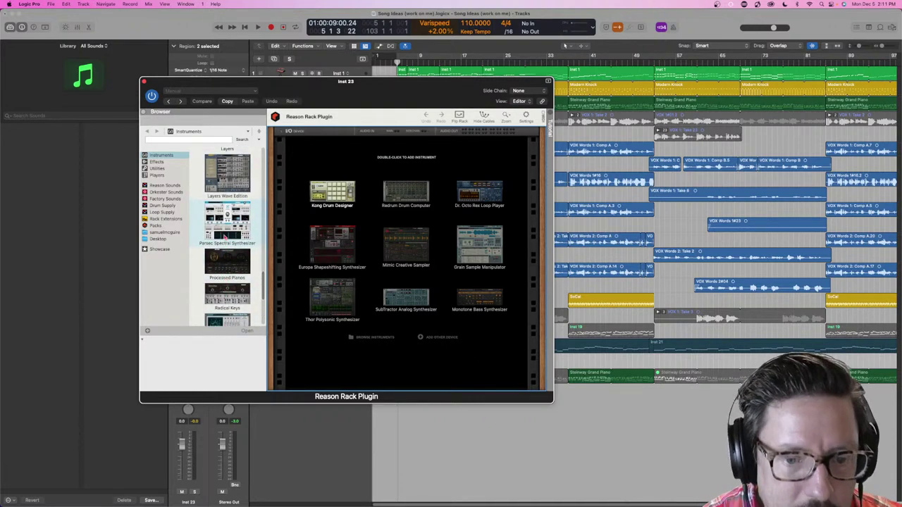
scroll(226, 238, "up", 5)
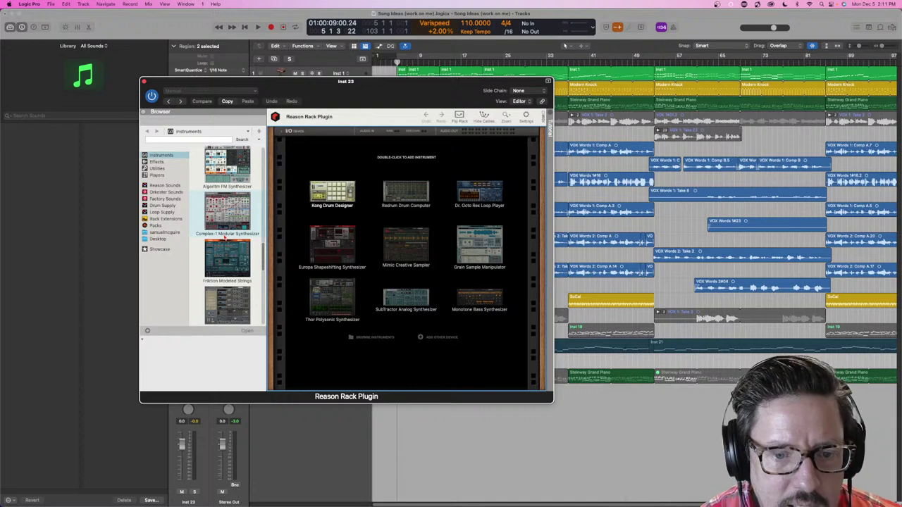
Add Friktion Modeled Strings to the rack, audition it with the Soft Cello Solo (Mod Wheel) patch, and close the plug-in window
left_click(225, 255)
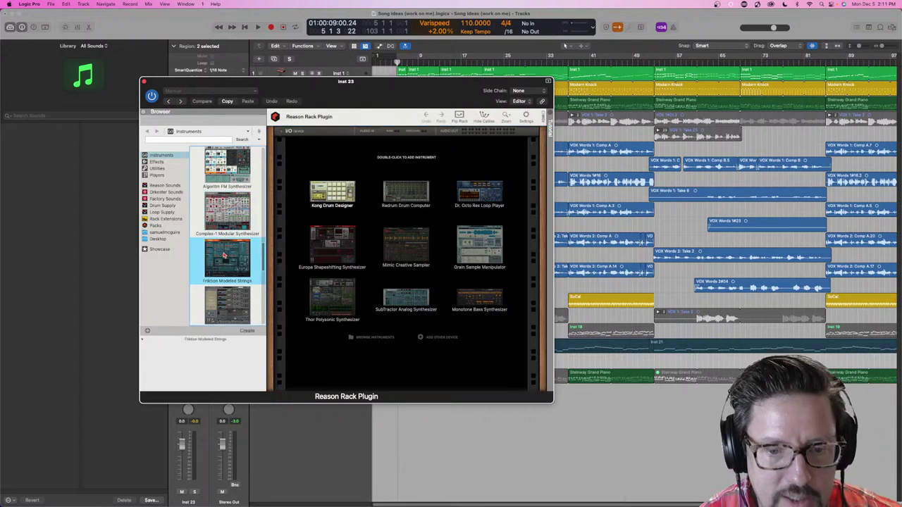
double_click(225, 255)
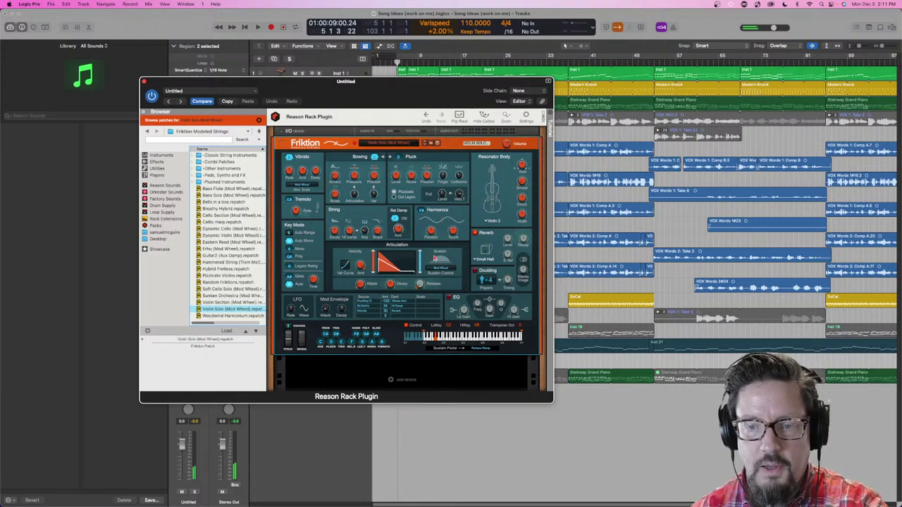
left_click_drag(437, 243, 454, 235)
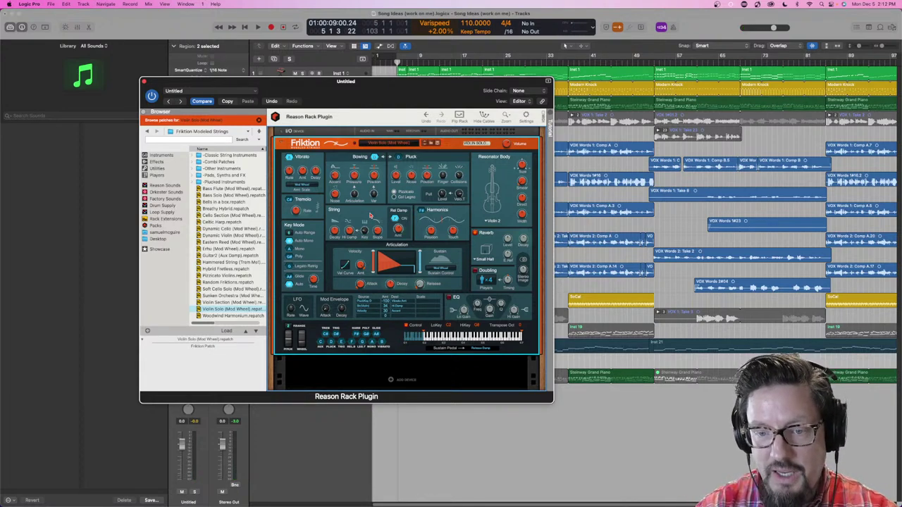
left_click(390, 145)
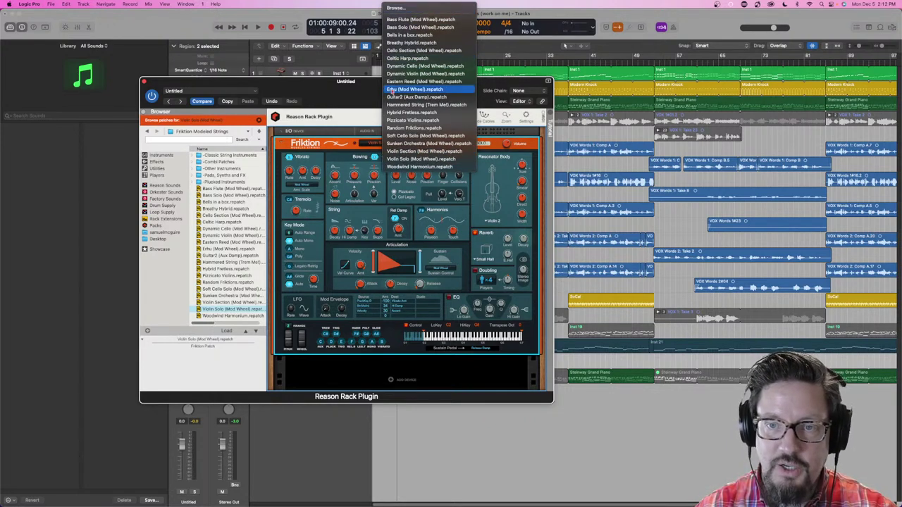
left_click(410, 137)
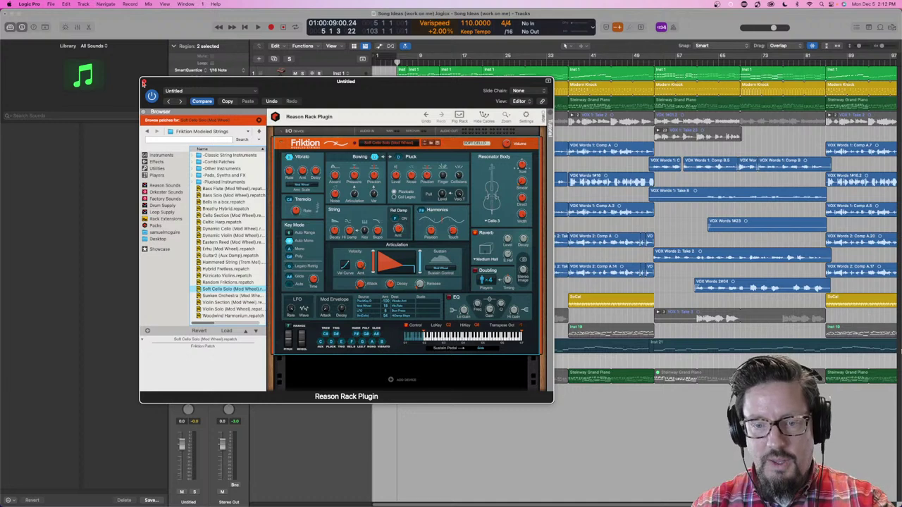
left_click(143, 82)
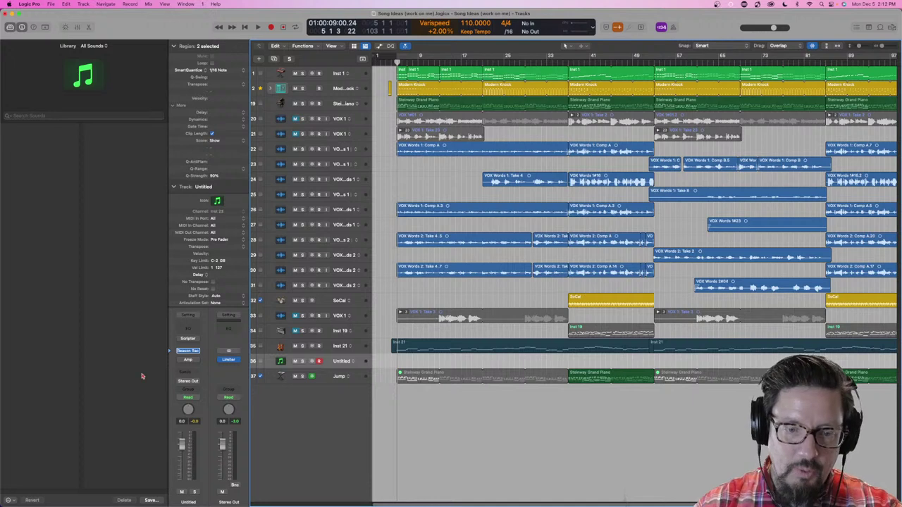
Replace the Reason Rack Plugin on the track with a stereo instance of Sculpture
left_click(199, 351)
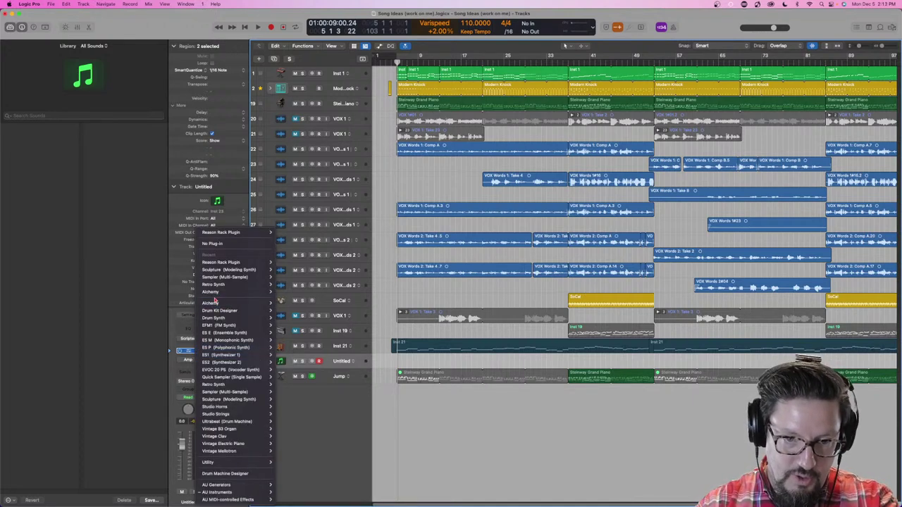
mouse_move(243, 270)
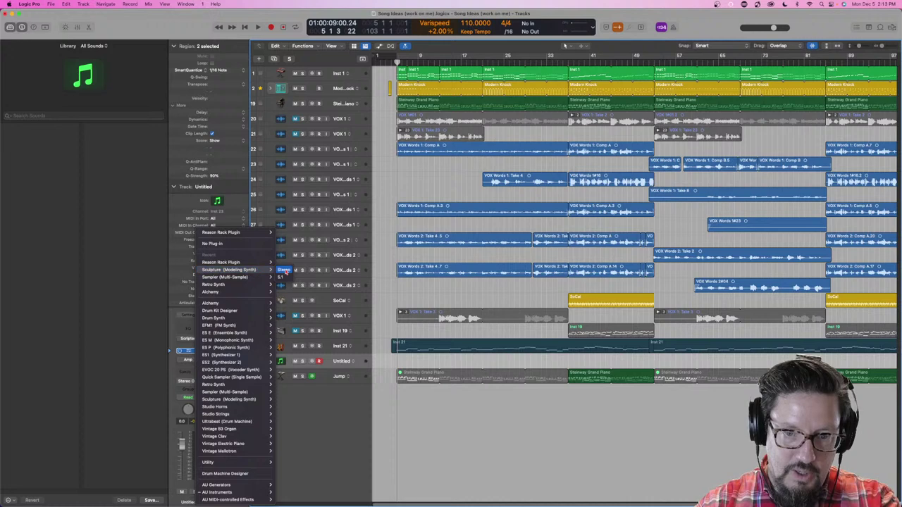
left_click(285, 271)
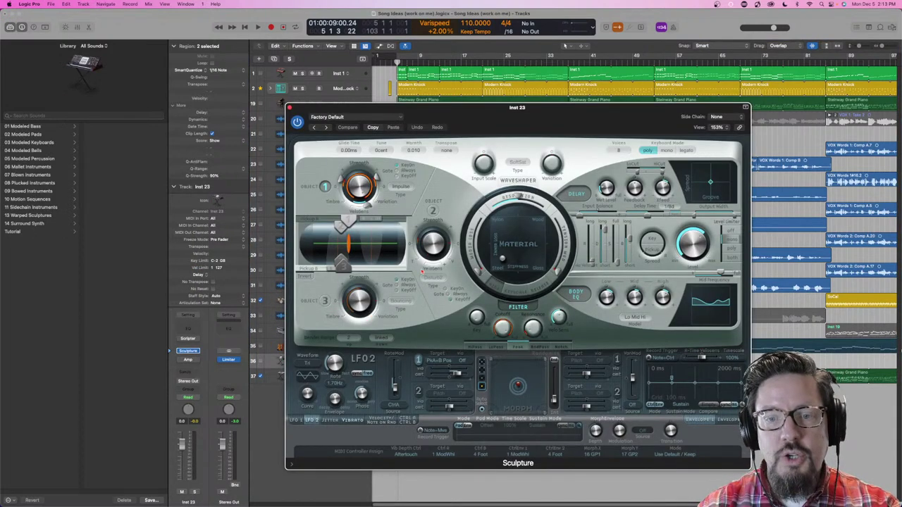
Turn off Object 1, activate Object 2 with the External type, raise its Strength, and move the Sculpture window clear of the track list
left_click(325, 187)
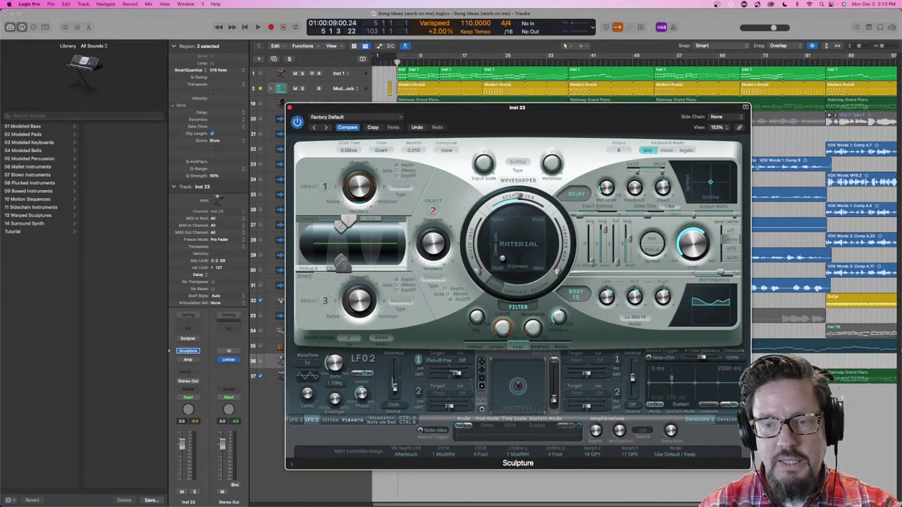
left_click(432, 279)
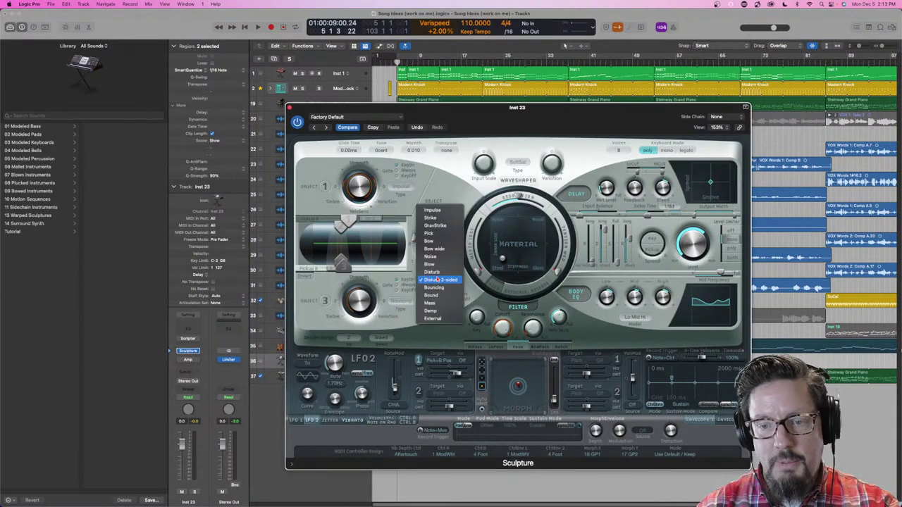
left_click(435, 319)
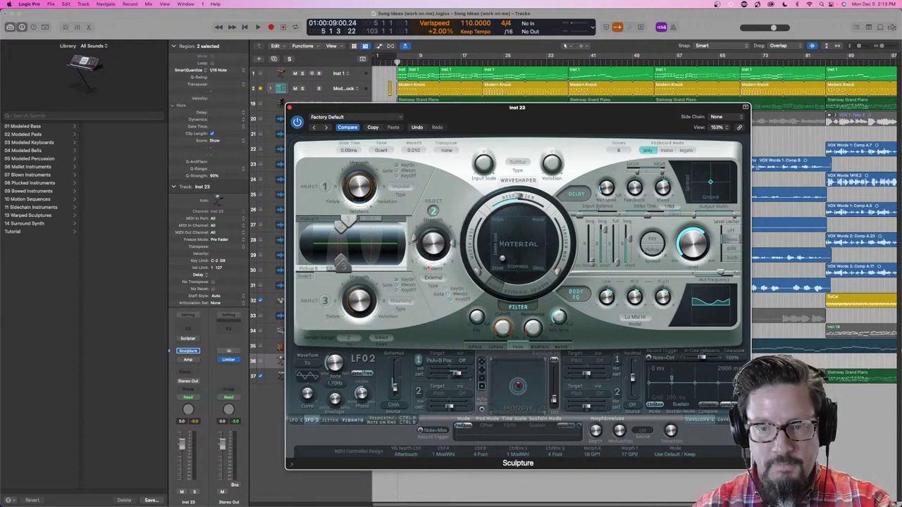
left_click_drag(431, 246, 432, 211)
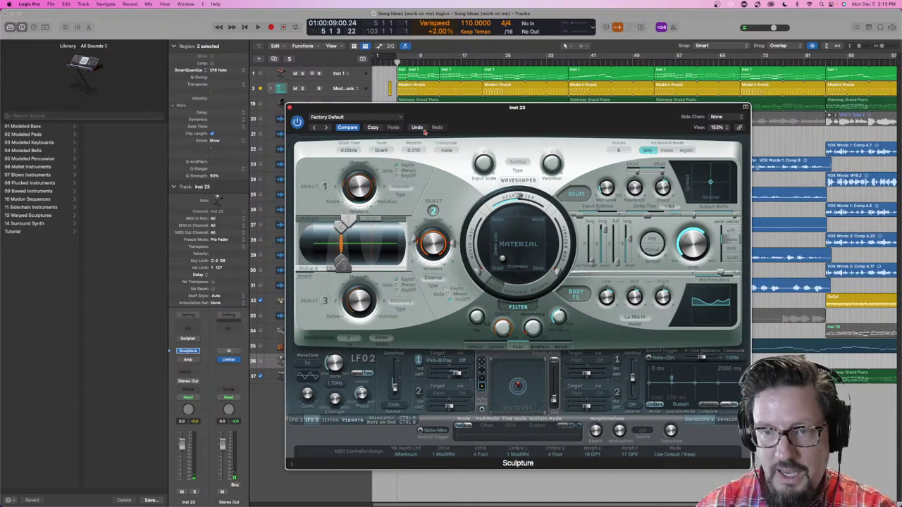
mouse_move(407, 141)
left_mouse_down()
mouse_move(486, 144)
mouse_move(495, 104)
left_mouse_up()
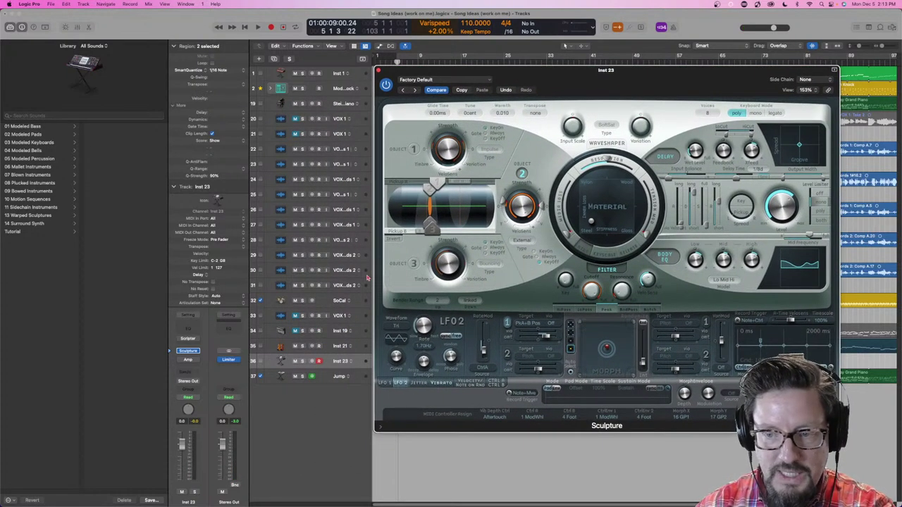
Solo the Inst 23 track and set Sculpture's side chain source to SoCal (Inst 20)
left_click(302, 362)
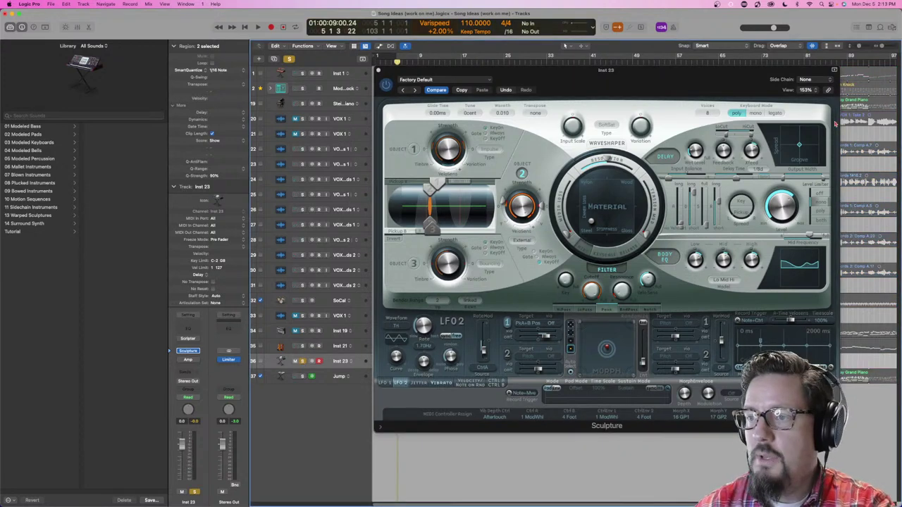
left_click(810, 81)
mouse_move(809, 94)
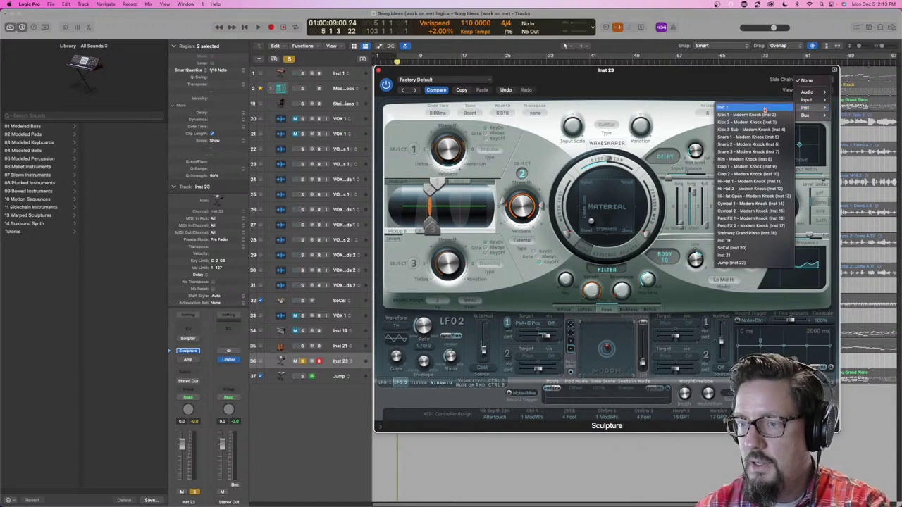
left_click(736, 249)
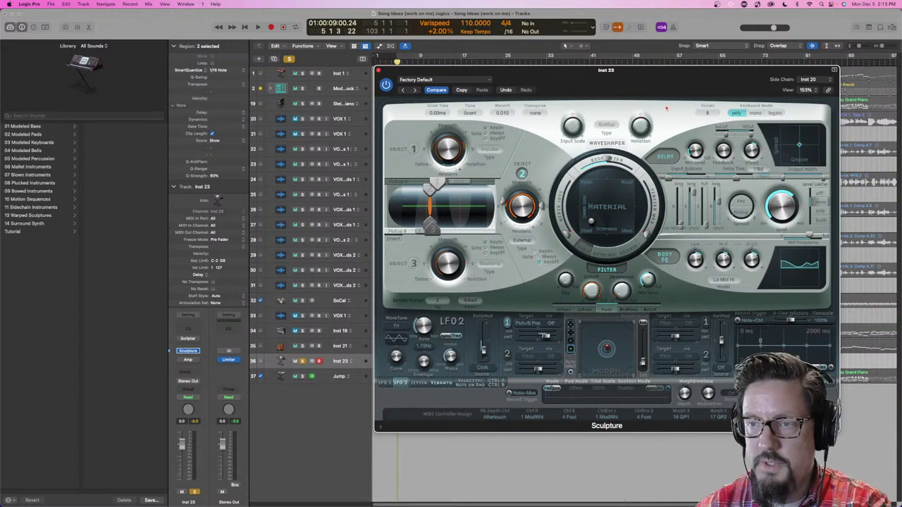
Move the Sculpture window clear of the arrangement, start playback, and turn Object 1 back on
mouse_move(650, 86)
left_mouse_down()
mouse_move(648, 105)
mouse_move(405, 108)
left_mouse_up()
key("space")
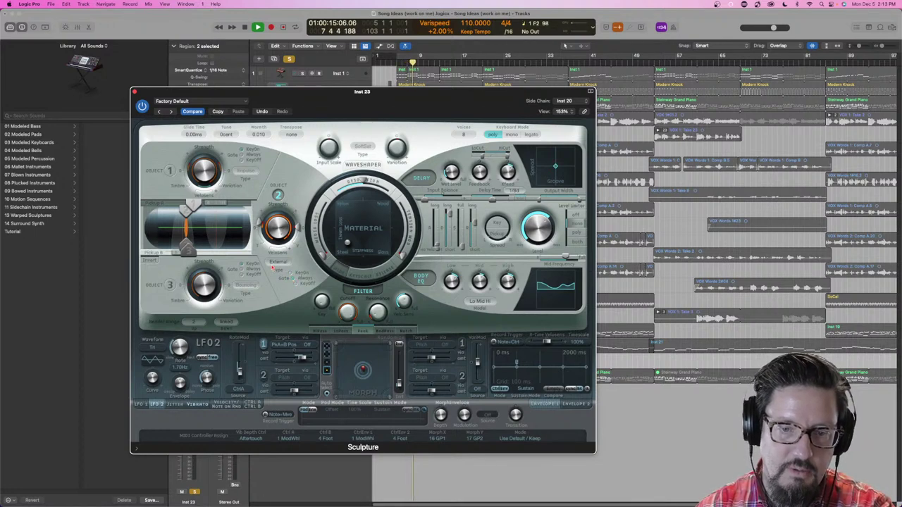
left_click(170, 170)
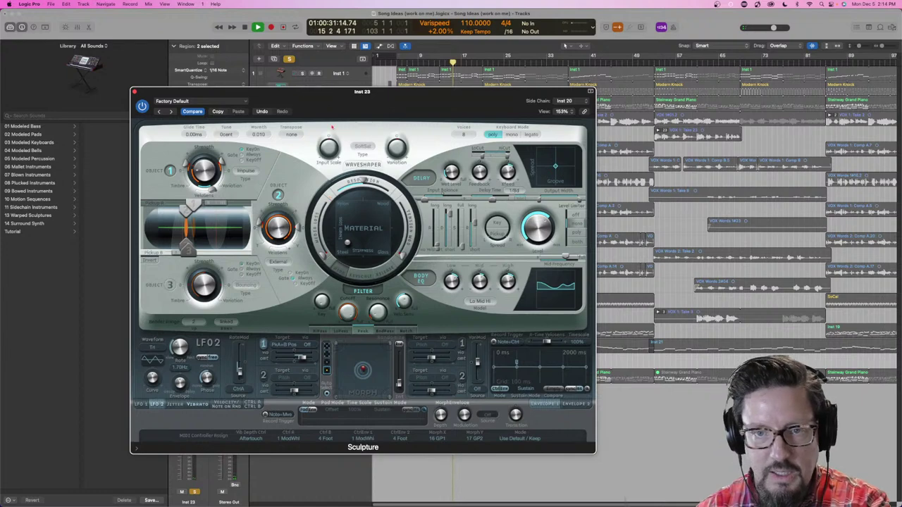
Cycle bars 37 to 53 around the first SoCal region and adjust Object 2's Timbre in Sculpture during playback
mouse_move(317, 110)
left_mouse_down()
mouse_move(337, 199)
mouse_move(354, 220)
mouse_move(793, 176)
mouse_move(735, 166)
mouse_move(729, 136)
mouse_move(693, 131)
mouse_move(719, 131)
mouse_move(619, 144)
mouse_move(441, 104)
mouse_move(494, 72)
mouse_move(454, 74)
mouse_move(527, 143)
mouse_move(567, 243)
mouse_move(695, 209)
mouse_move(683, 227)
mouse_move(472, 331)
mouse_move(421, 254)
mouse_move(282, 177)
mouse_move(166, 167)
mouse_move(574, 435)
mouse_move(492, 384)
mouse_move(492, 400)
left_mouse_up()
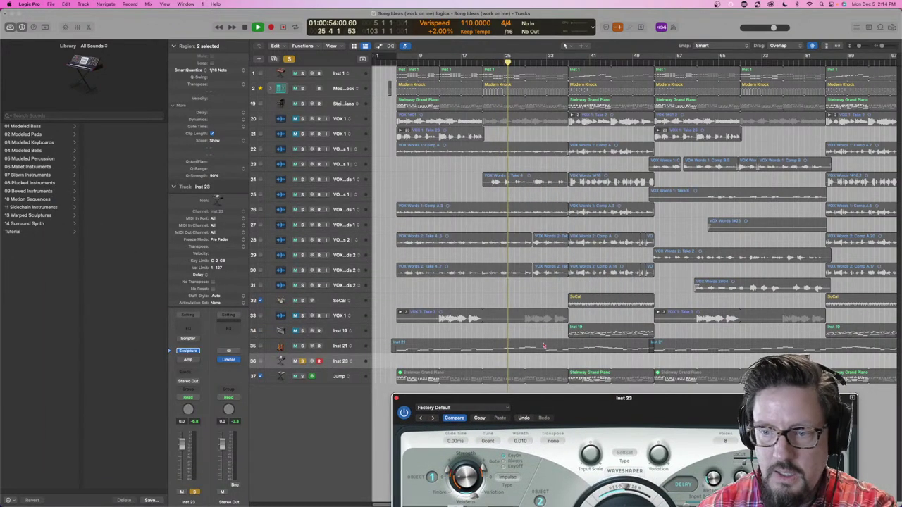
left_click_drag(568, 62, 654, 58)
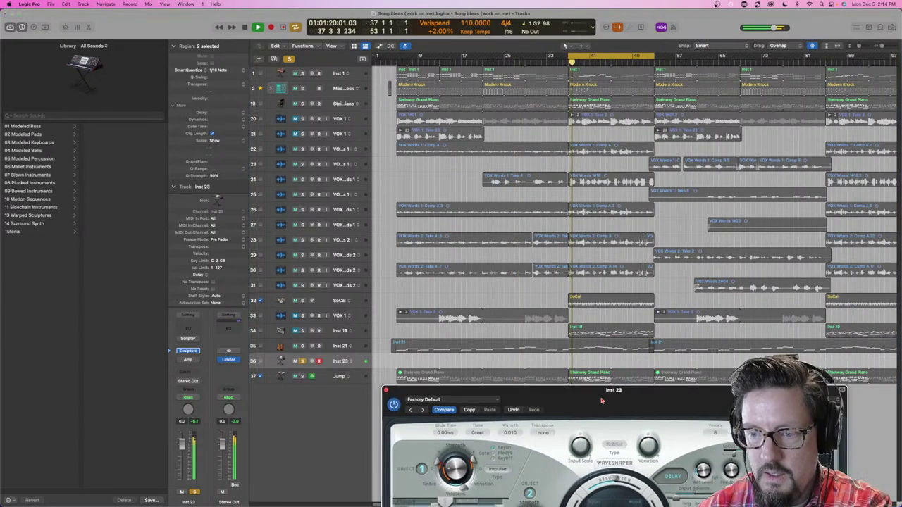
mouse_move(612, 410)
left_mouse_down()
mouse_move(317, 126)
mouse_move(284, 83)
left_mouse_up()
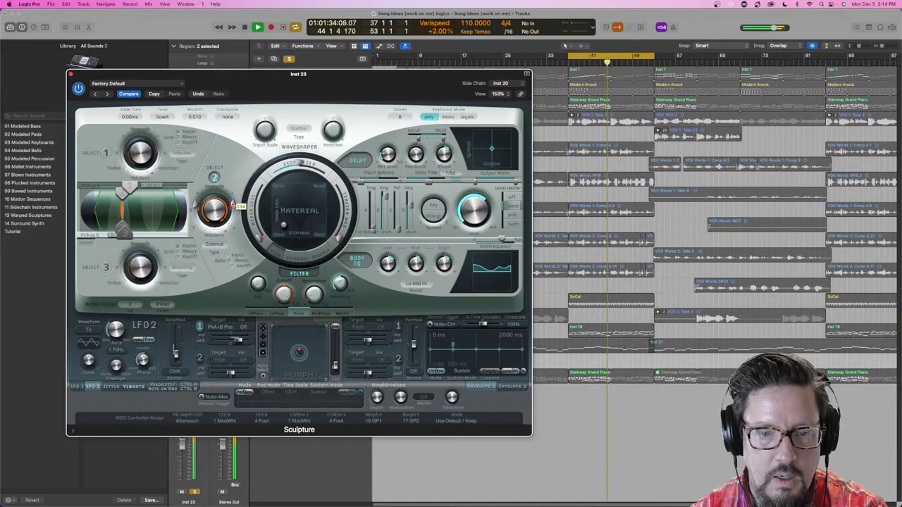
mouse_move(197, 209)
left_mouse_down()
mouse_move(198, 198)
mouse_move(196, 228)
mouse_move(191, 207)
left_mouse_up()
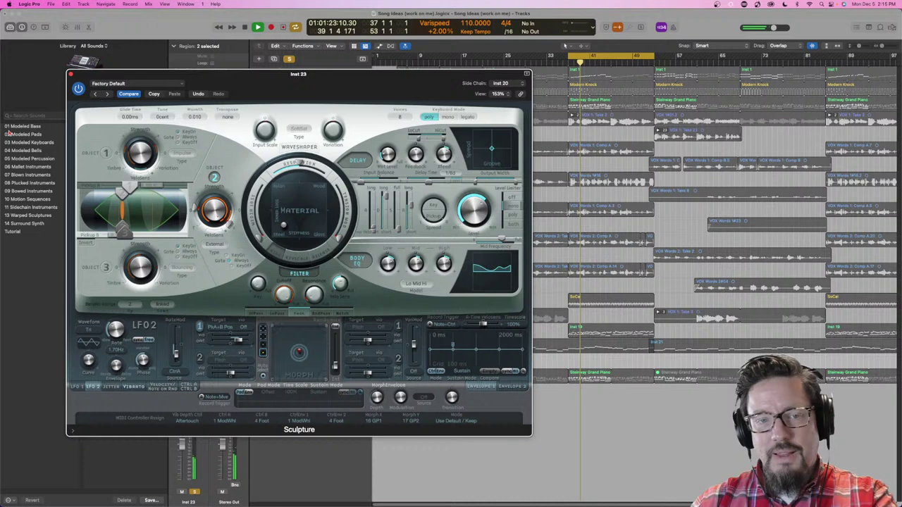
Close the Sculpture window, stop playback, and clear the solo on all tracks
left_click(71, 73)
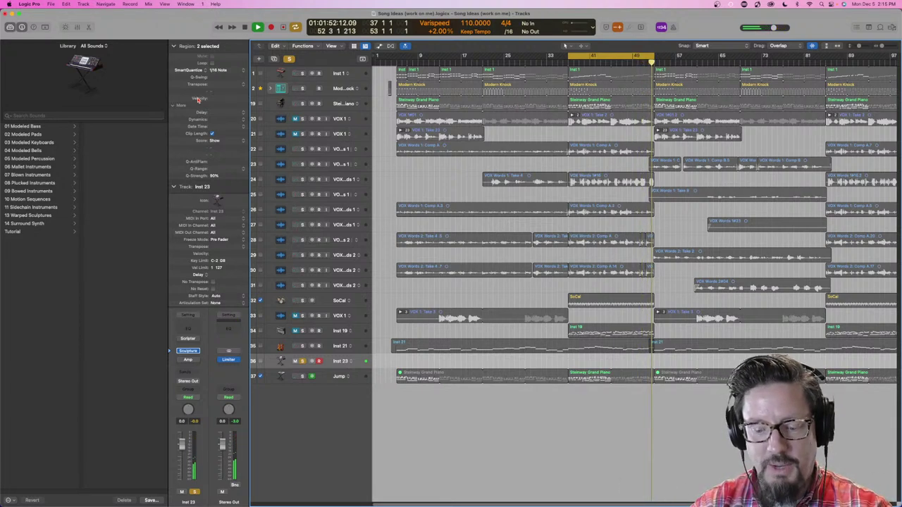
key("space")
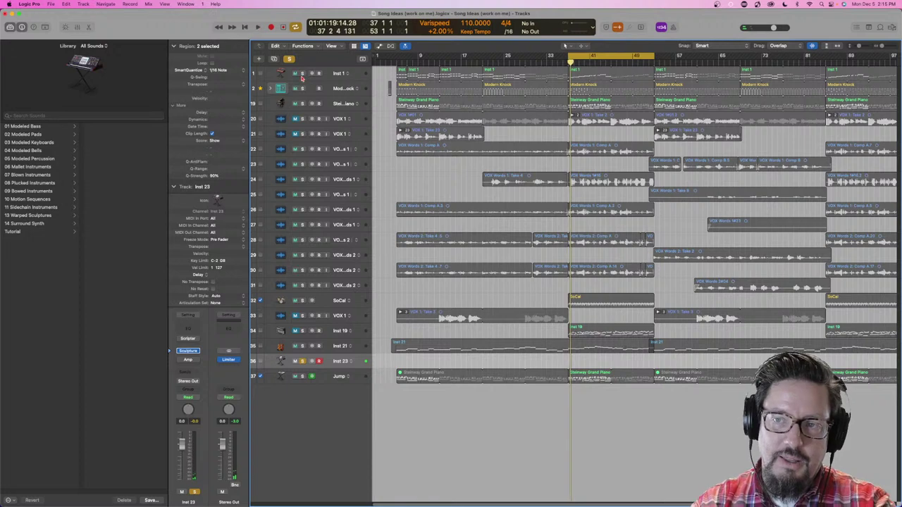
left_click(289, 59)
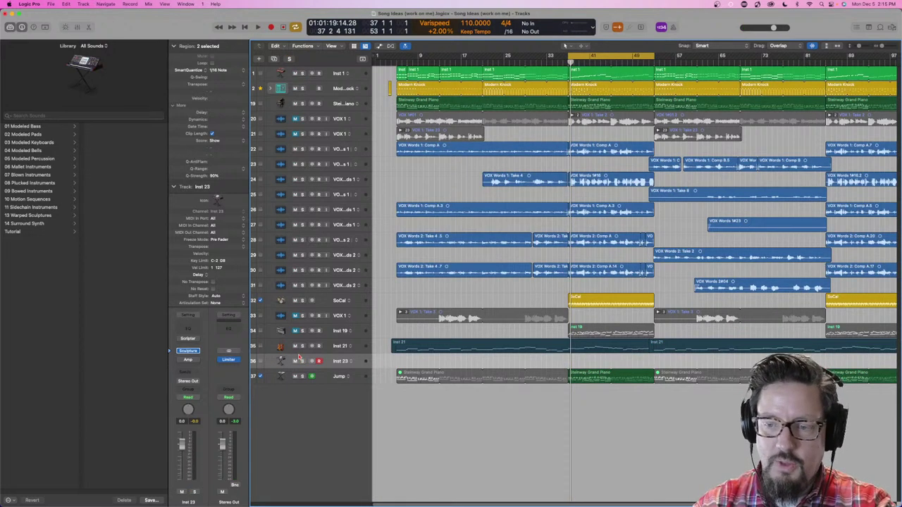